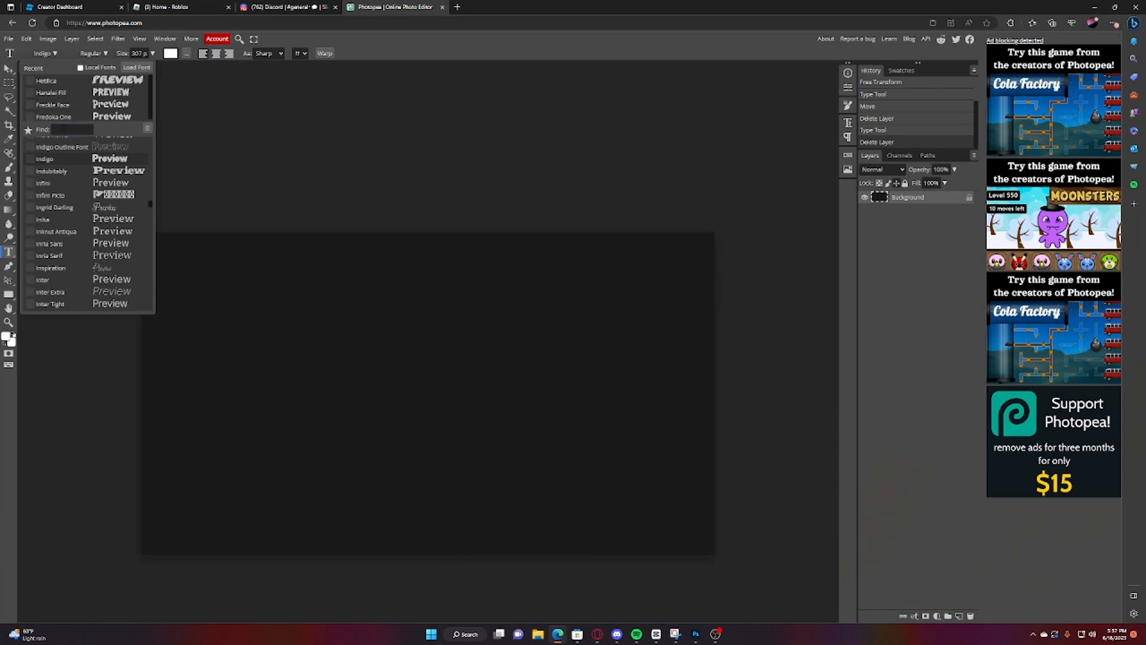
Add the white text "ANIME" in the Indigo font at 307 px and move it to the horizontal centre of the canvas
left_click(335, 350)
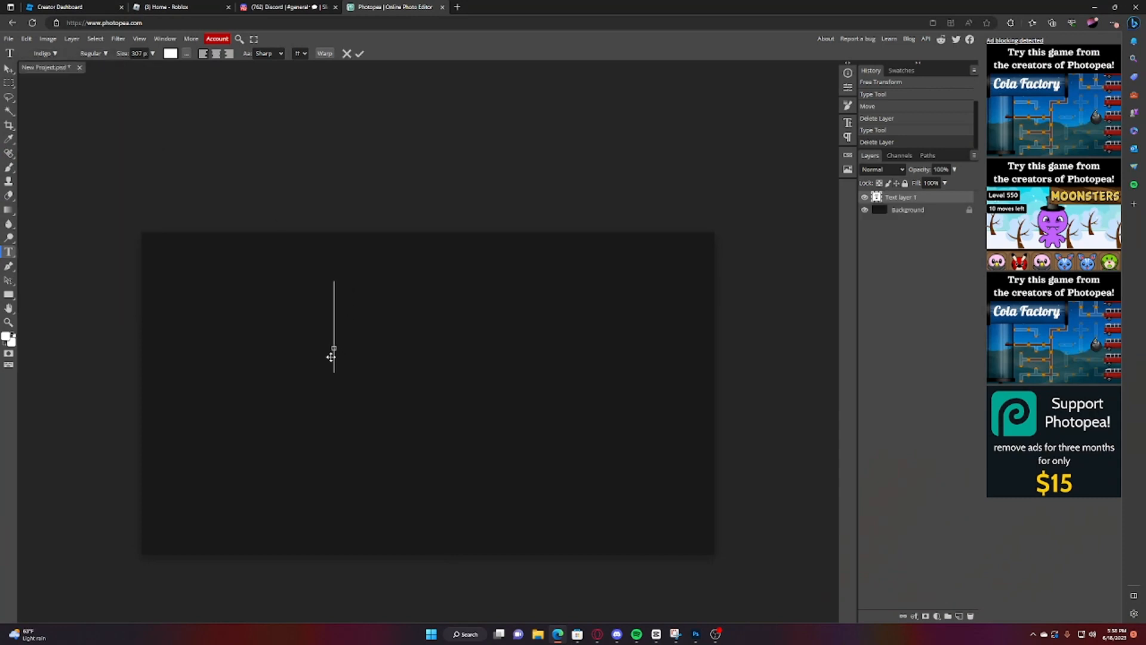
type("ANIME")
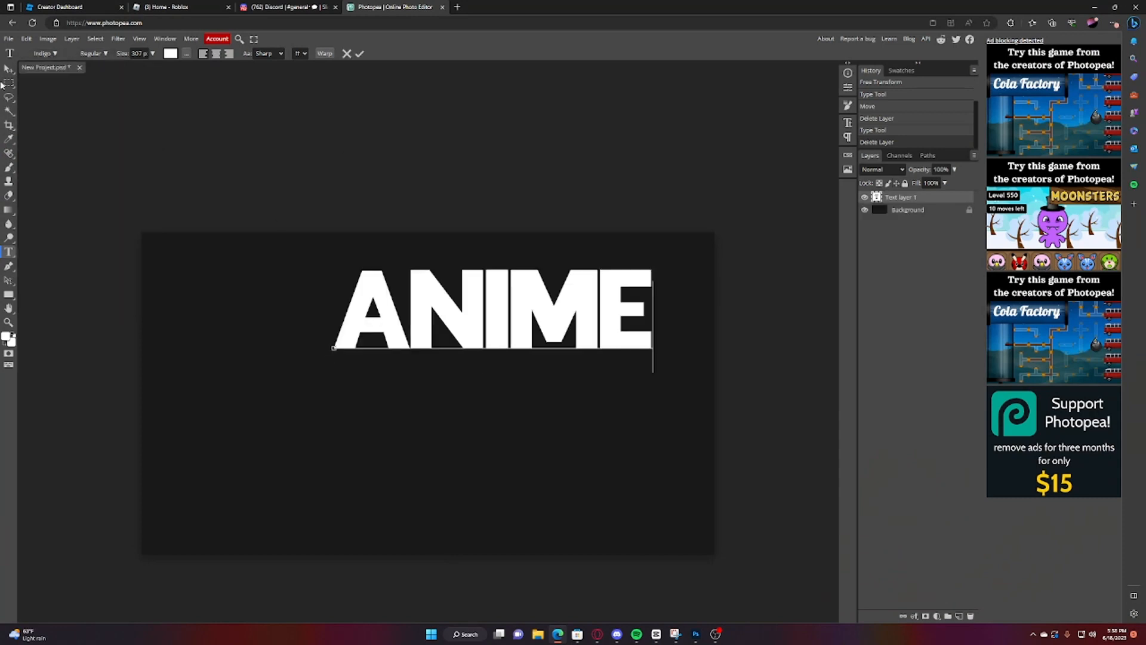
left_click(8, 68)
left_click_drag(517, 322, 454, 349)
Skew the ANIME text horizontally by about -15.5° so it leans right, and shift it slightly back to the canvas centre
left_click(31, 40)
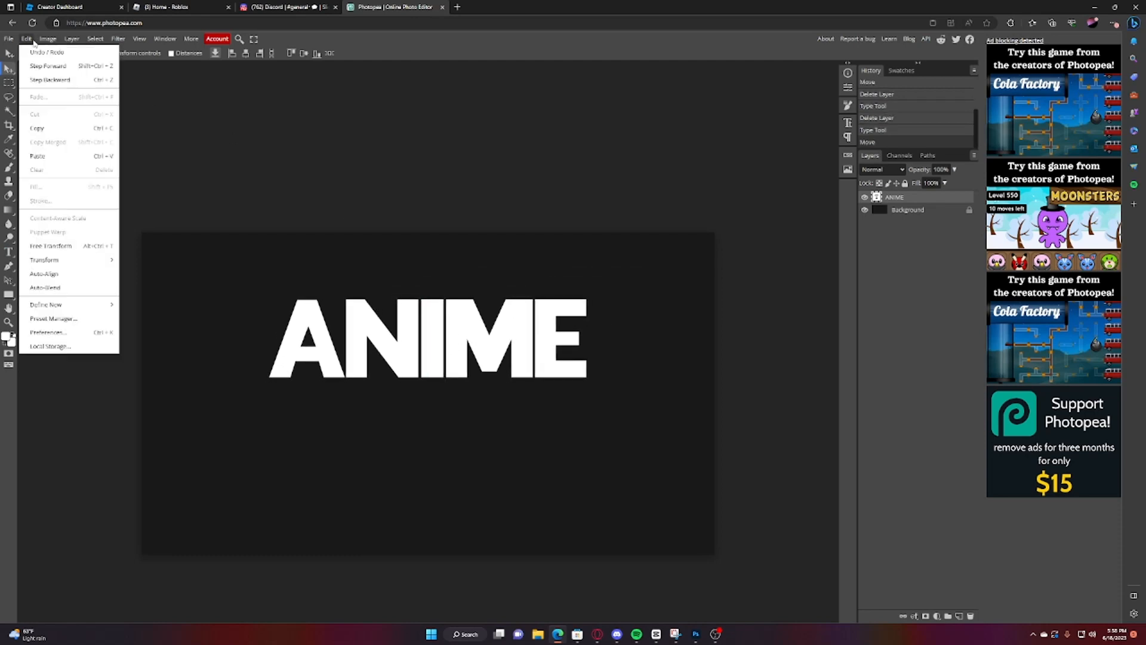
left_click(41, 247)
right_click(408, 330)
left_click(438, 387)
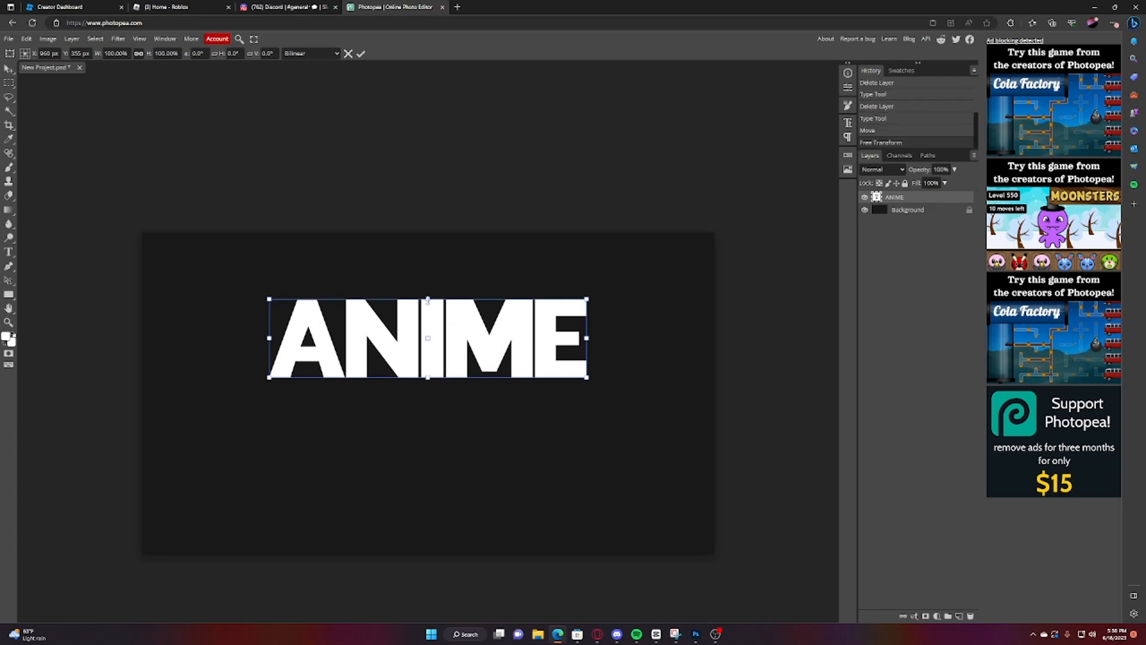
left_click_drag(429, 297, 450, 297)
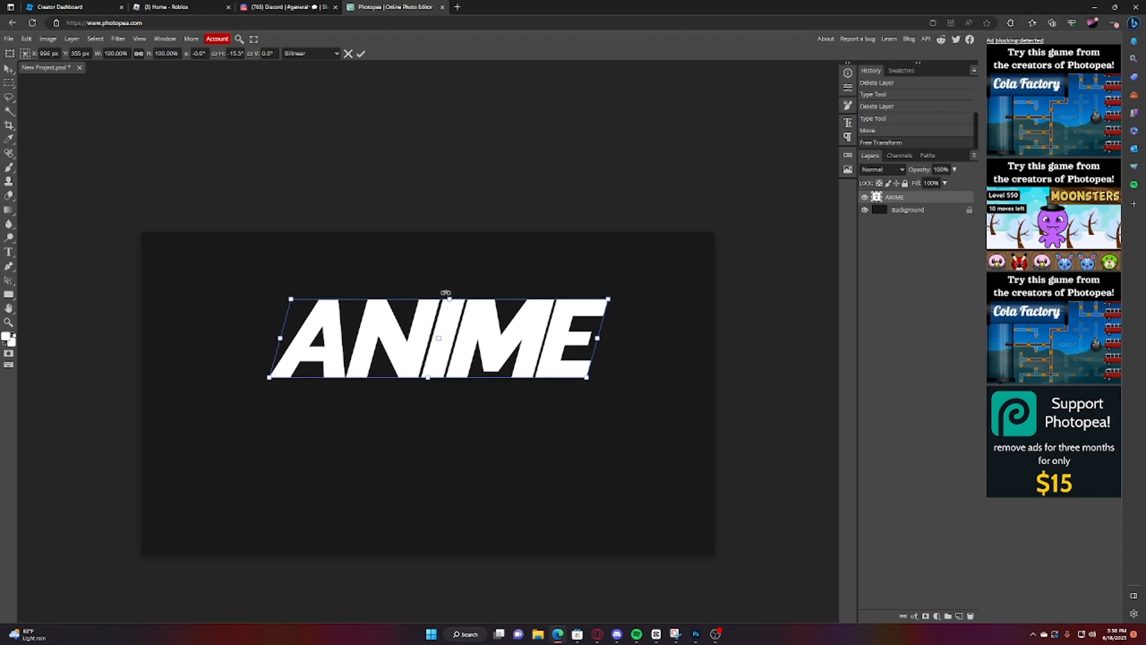
left_click(362, 54)
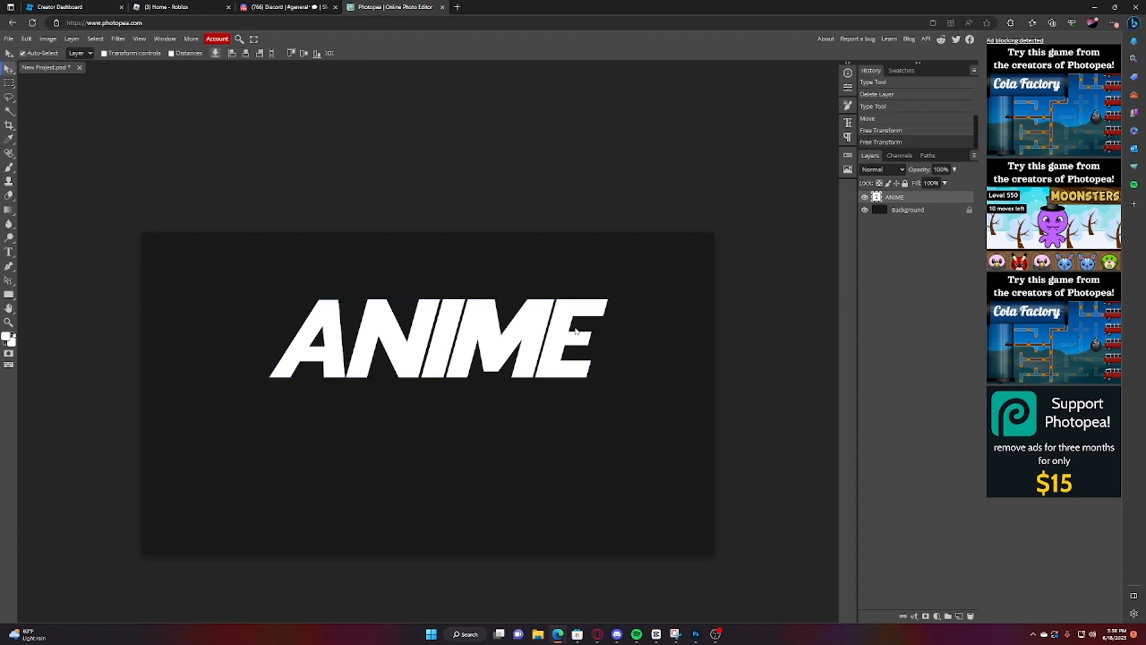
left_click_drag(576, 331, 565, 333)
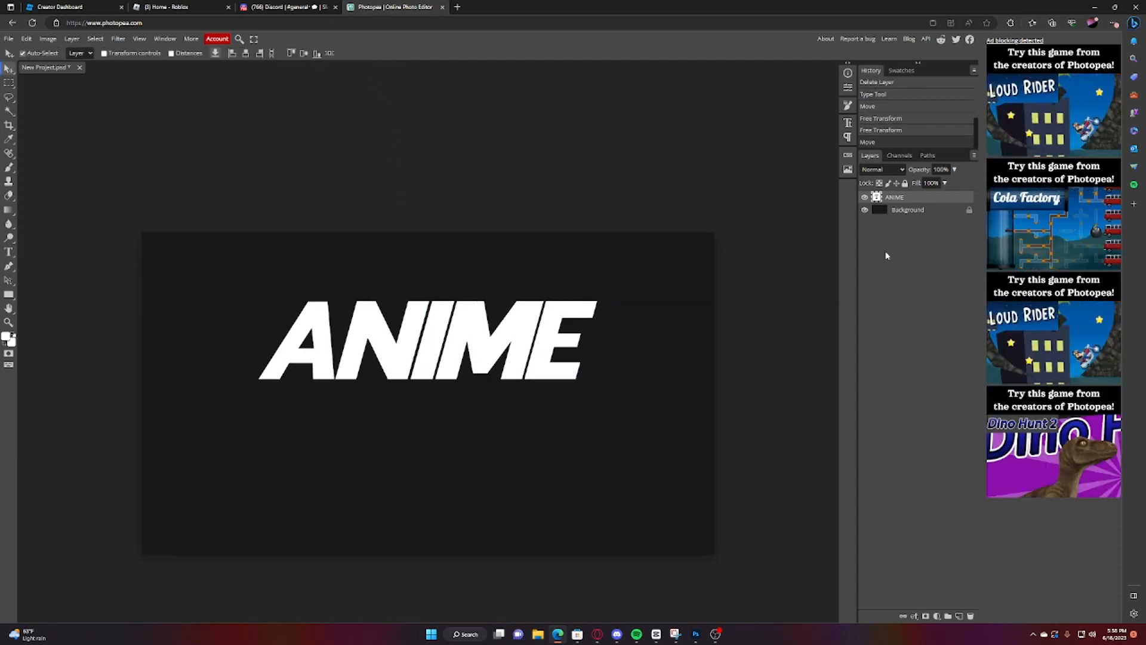
Add a Gradient Overlay to the ANIME layer and set the gradient's white end stop to bright yellow
right_click(901, 199)
left_click(905, 201)
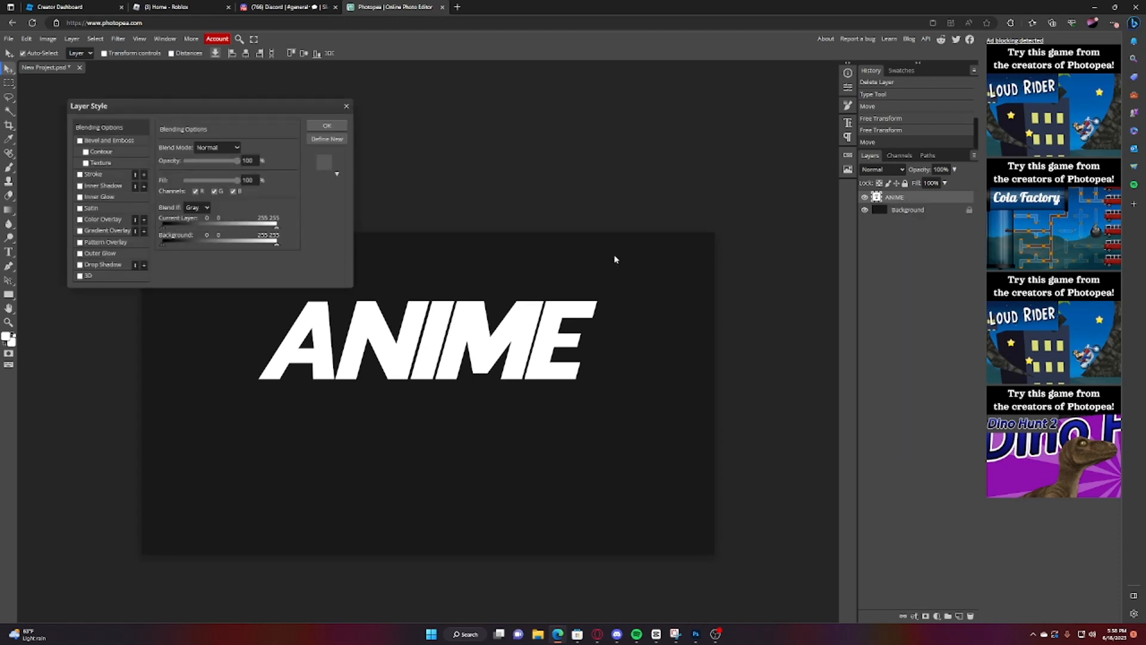
left_click(106, 231)
left_click(209, 172)
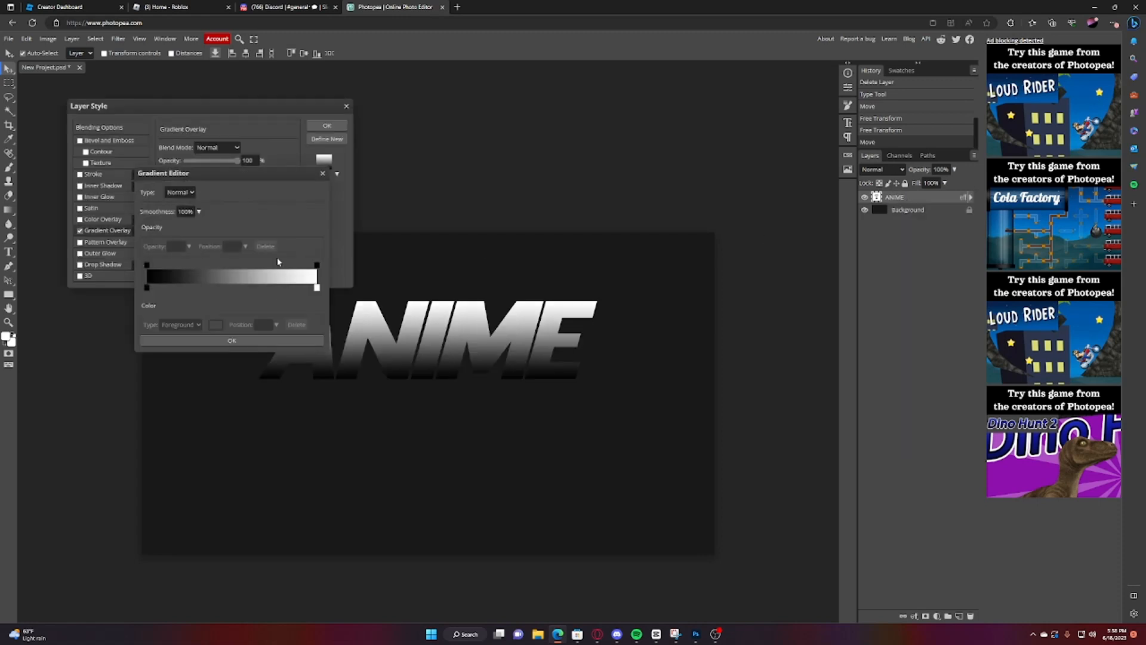
left_click(319, 288)
left_click(216, 324)
left_click_drag(294, 252, 302, 254)
left_click(322, 347)
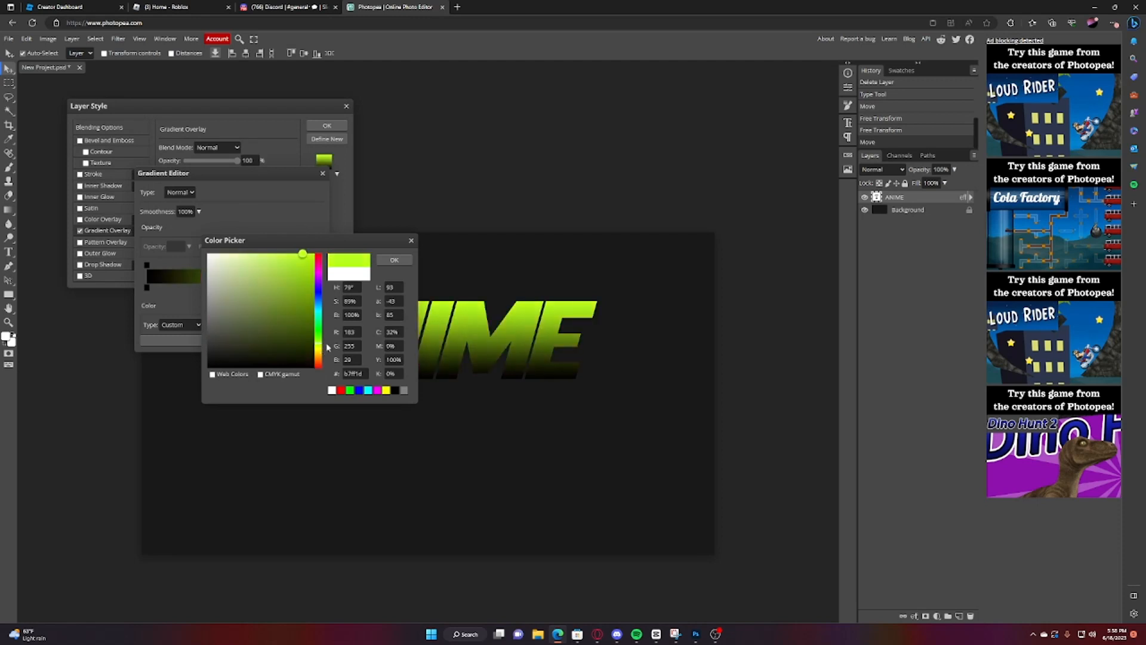
left_click(322, 349)
left_click(394, 260)
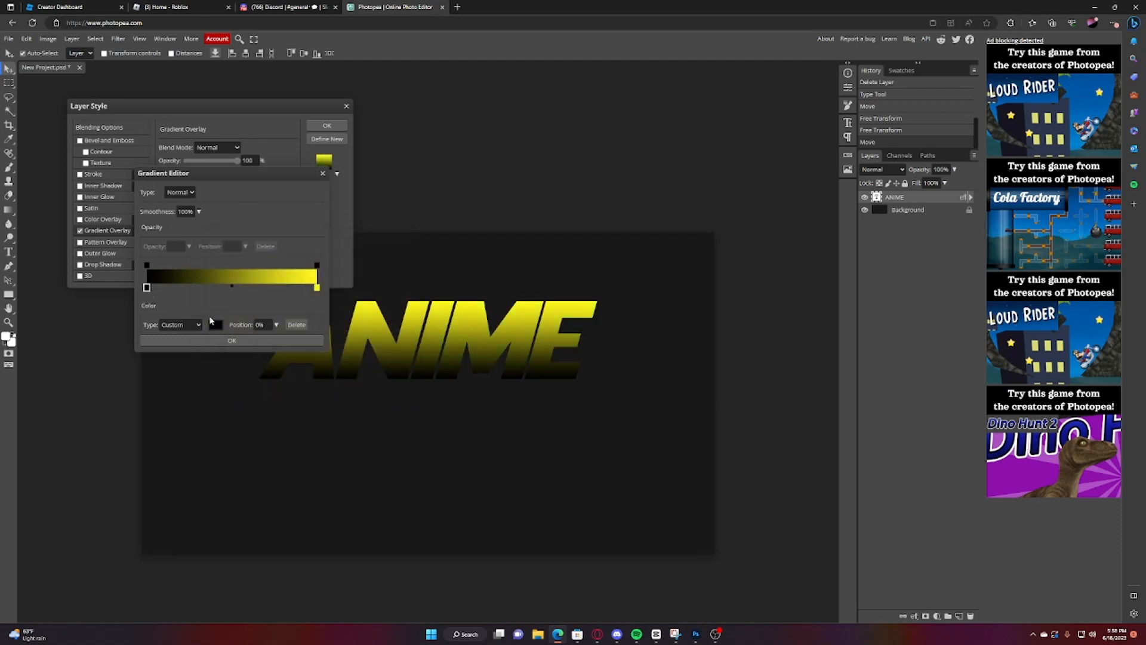
Set the gradient's black start stop to orange and apply the layer style
left_click(213, 323)
left_click(318, 366)
left_click(315, 255)
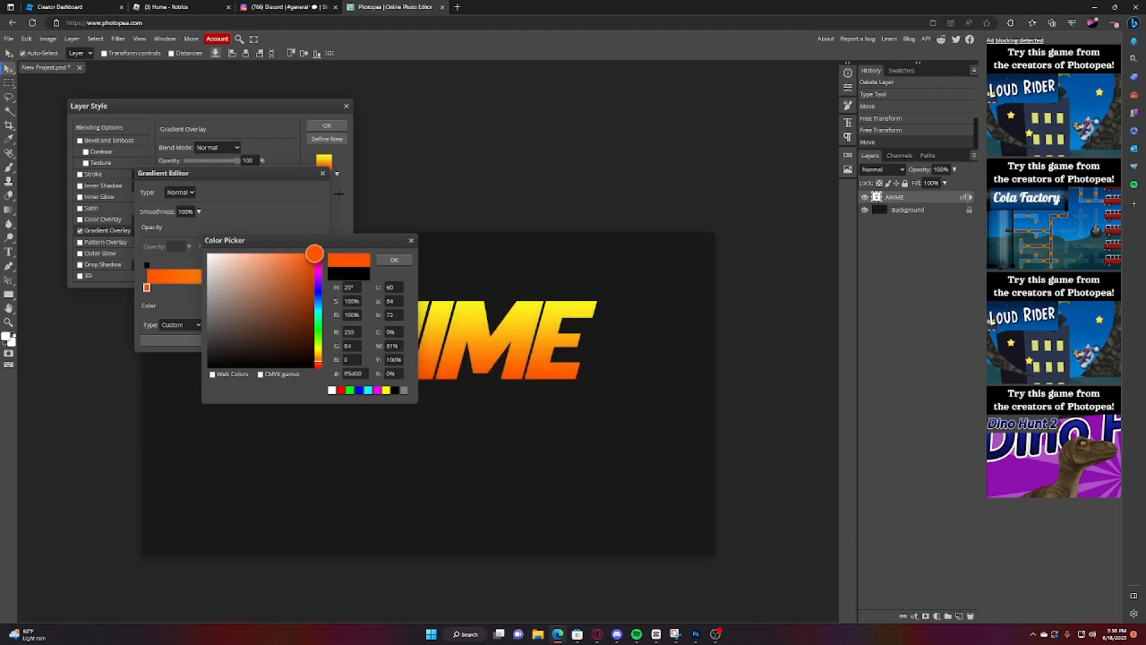
left_click(322, 358)
left_click(394, 259)
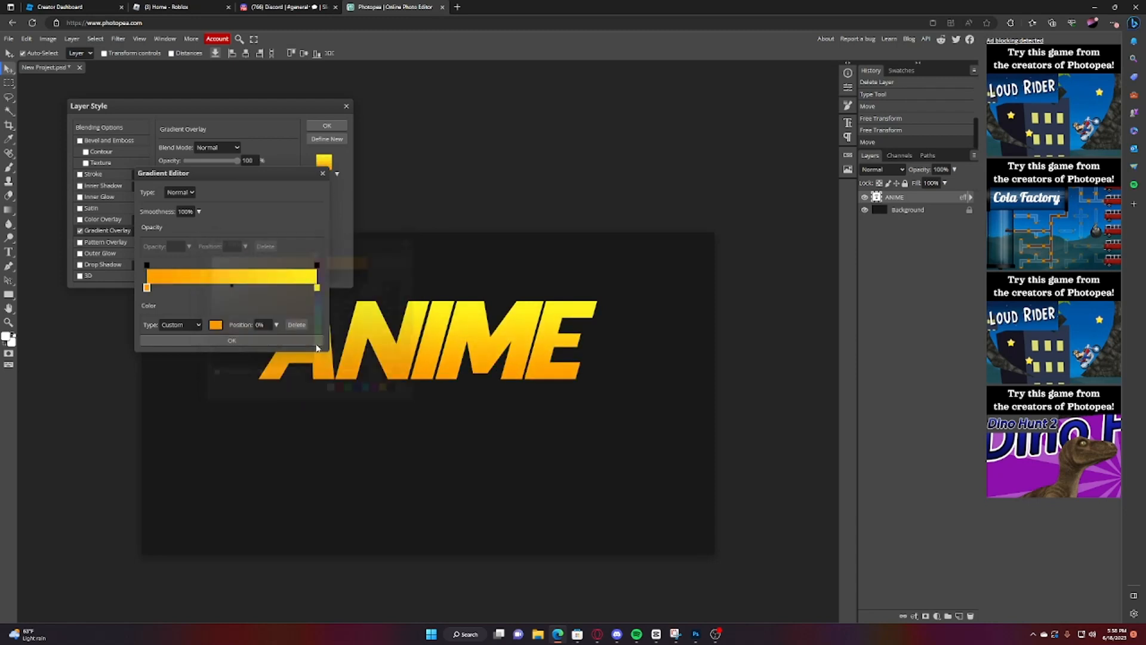
left_click(295, 345)
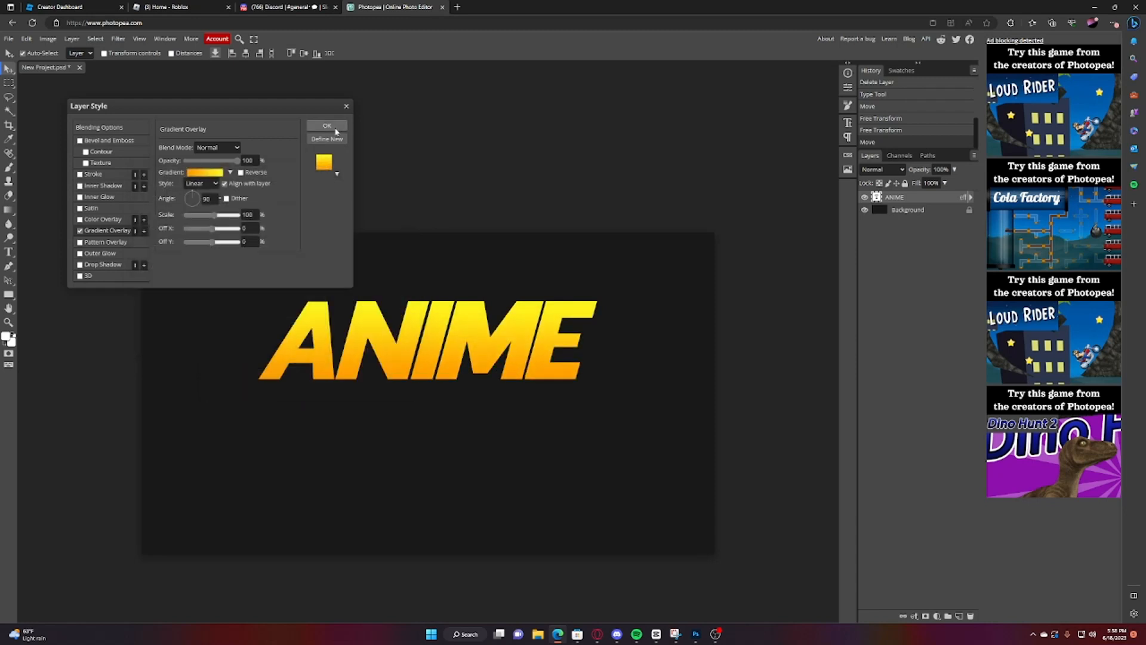
left_click(327, 126)
Rasterize the layer style of the ANIME text layer
right_click(916, 204)
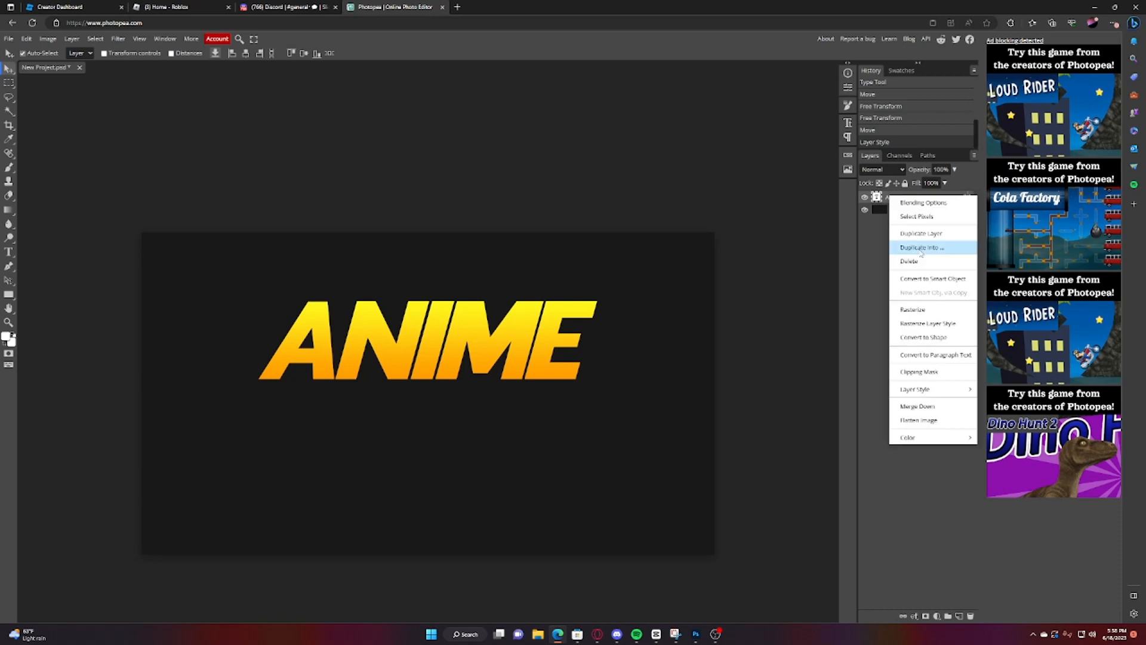
left_click(935, 323)
scroll(449, 311, "down", 1)
scroll(450, 312, "up", 4)
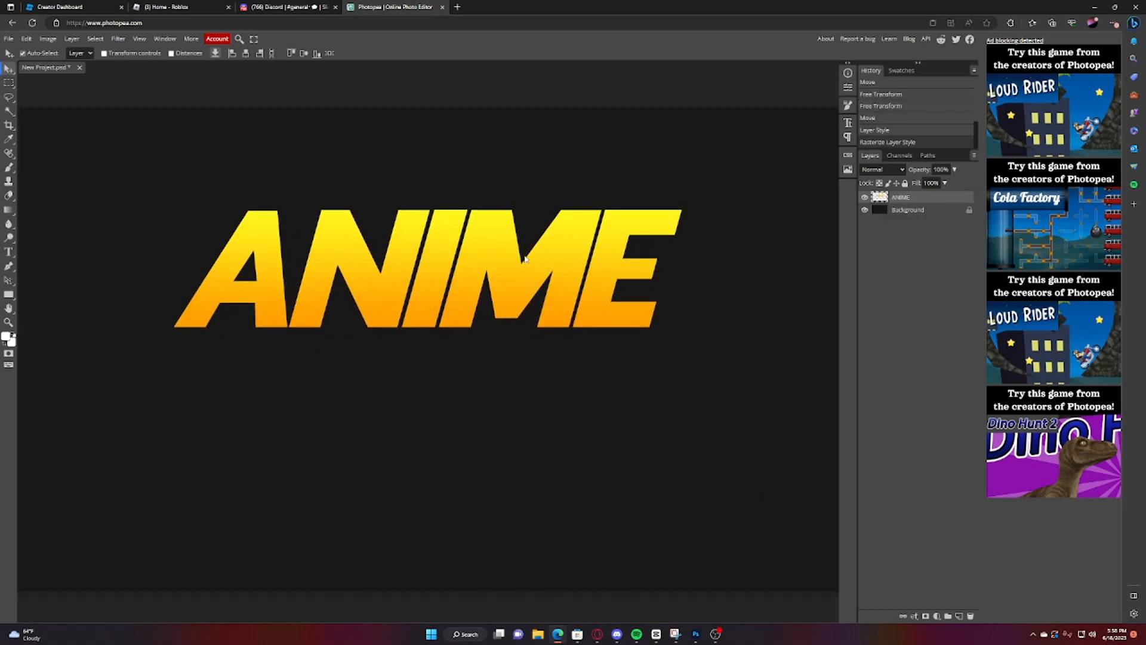
scroll(449, 311, "up", 2)
Create a new layer above ANIME and make it a clipping mask on the text
left_click(959, 615)
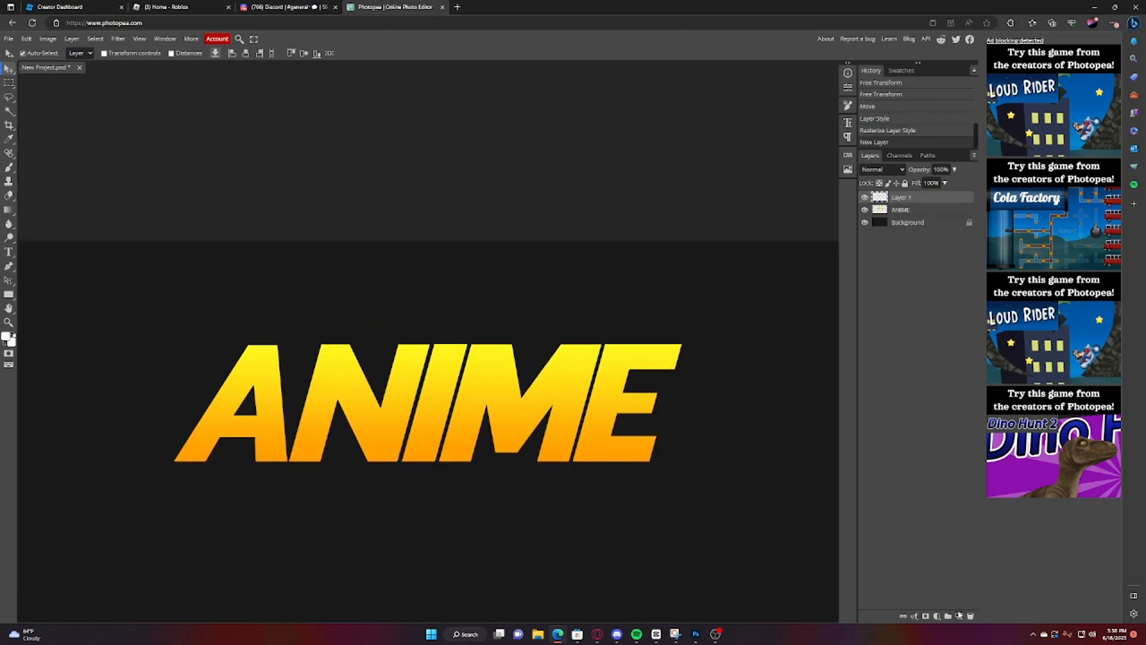
right_click(913, 205)
left_click(923, 379)
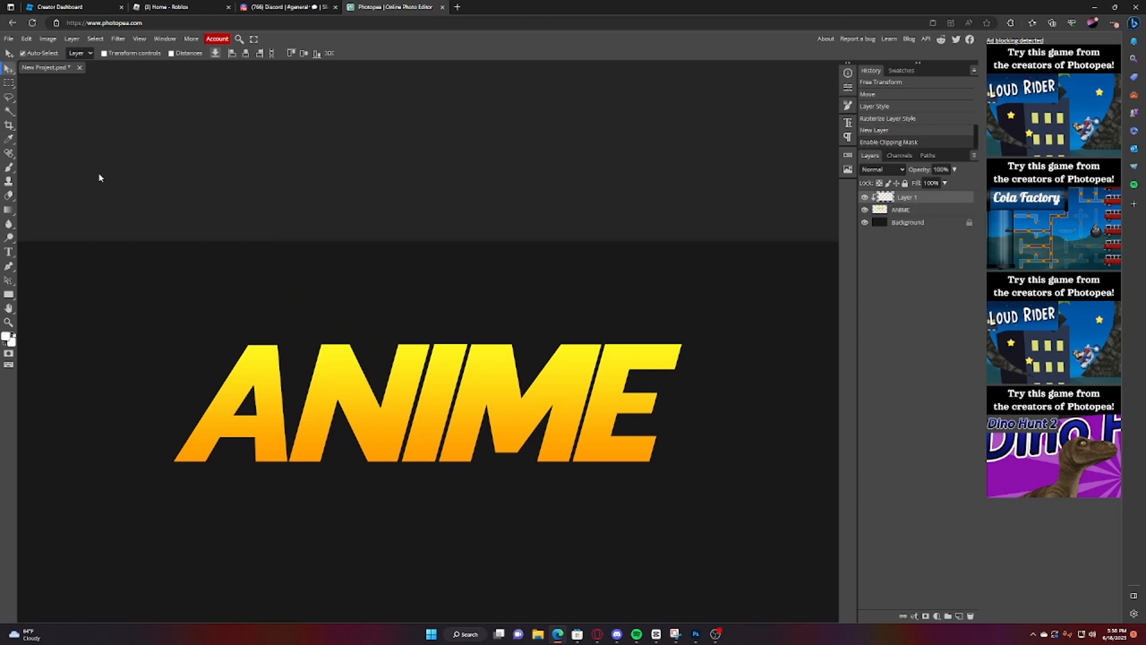
With the Pen tool, draw a black shape with a jagged zigzag top edge across the middle of the lettering, covering its lower half
scroll(97, 176, "down", 1)
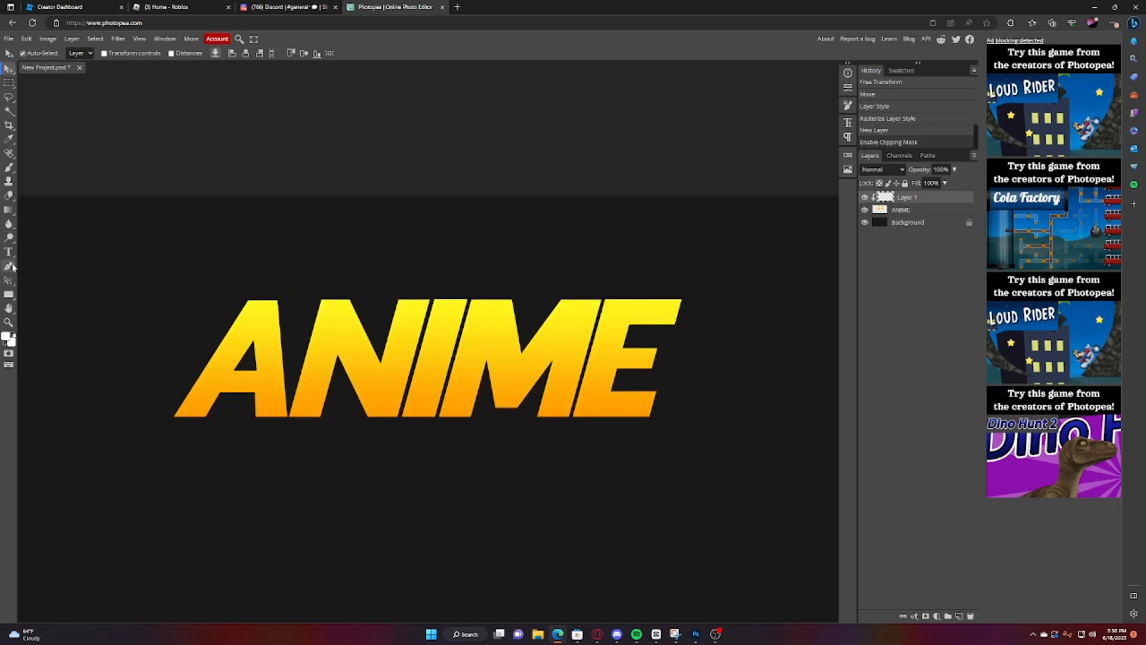
left_click(10, 267)
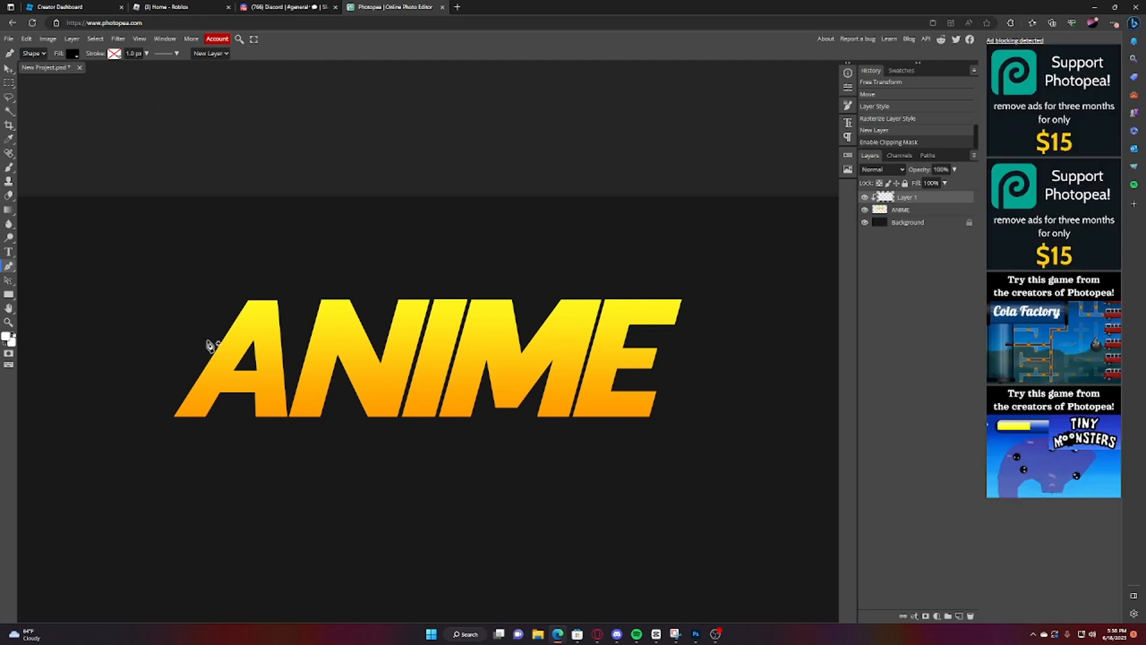
left_click(186, 370)
left_click(280, 329)
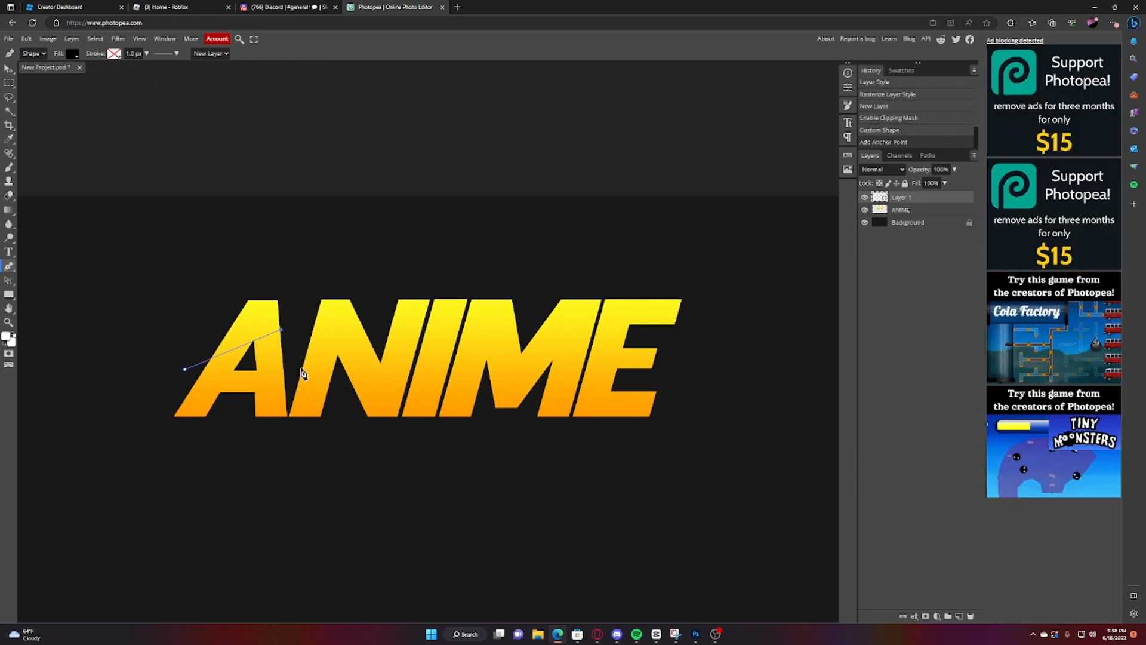
left_click(300, 388)
left_click(357, 334)
left_click(413, 397)
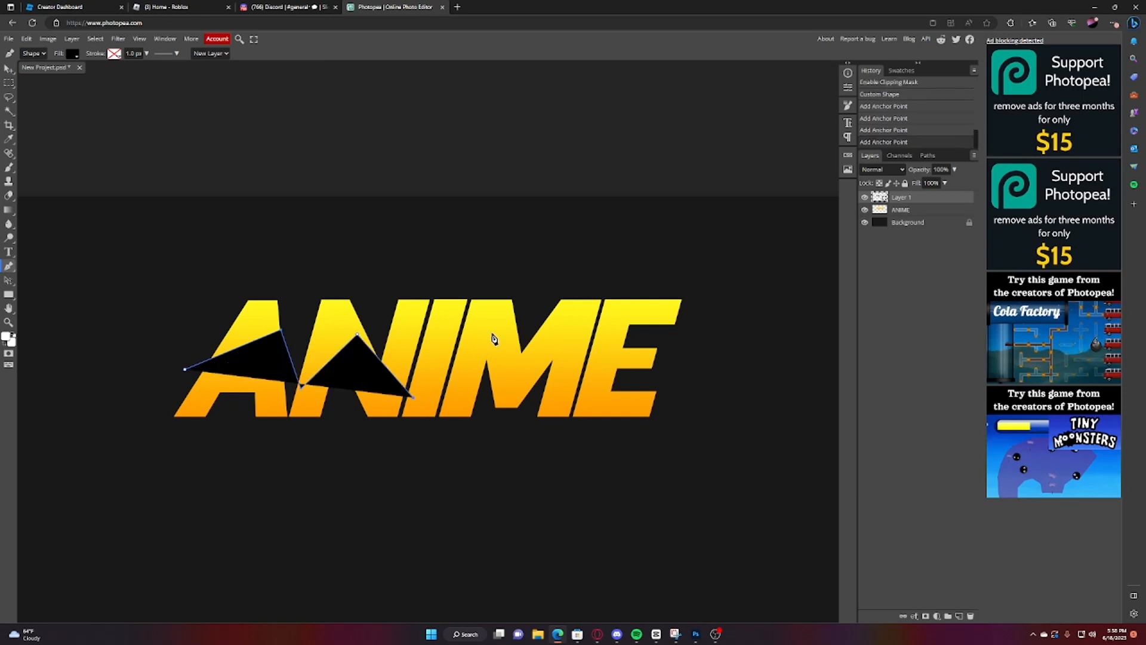
left_click(490, 330)
left_click(487, 401)
left_click(534, 366)
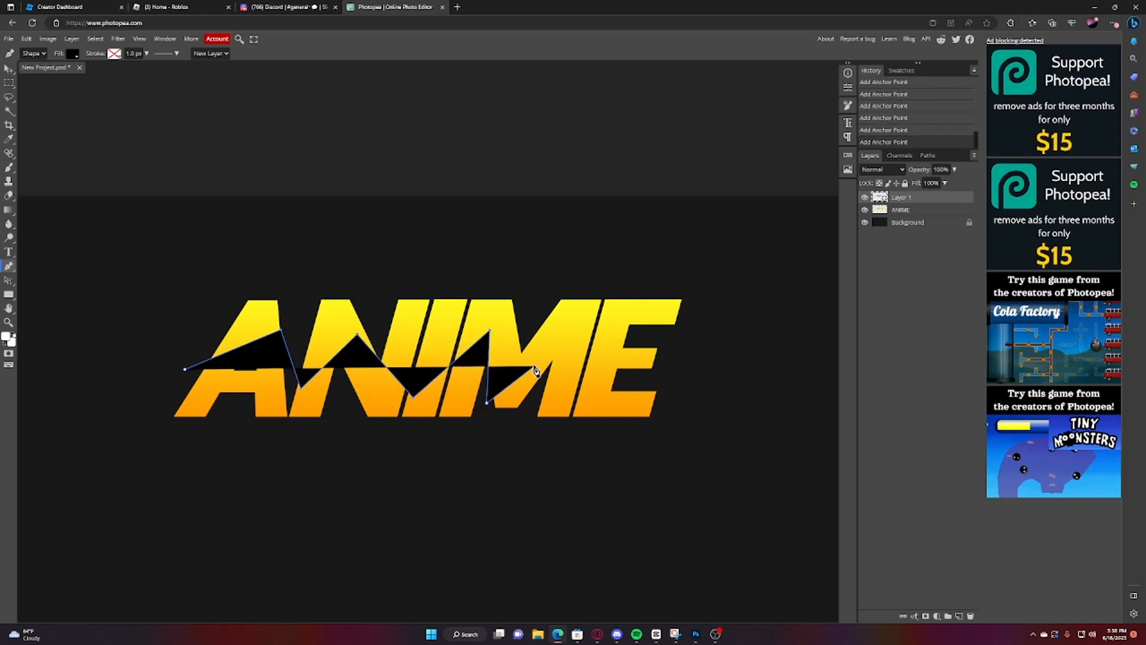
left_click(548, 421)
left_click(631, 338)
left_click(672, 422)
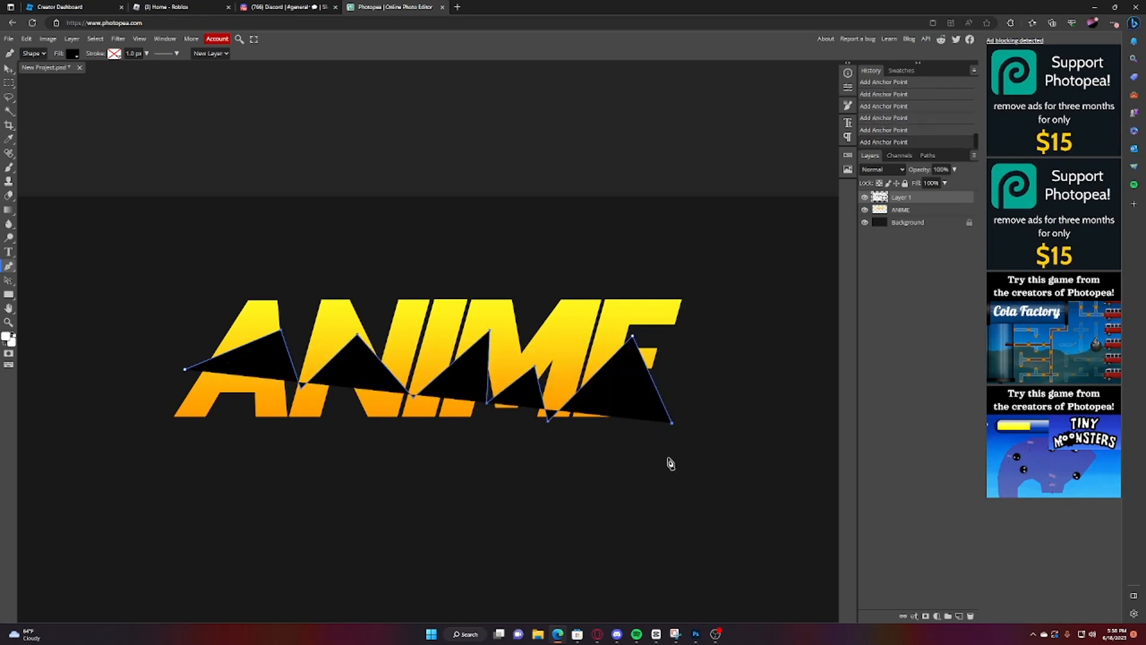
left_click(482, 466)
left_click(68, 459)
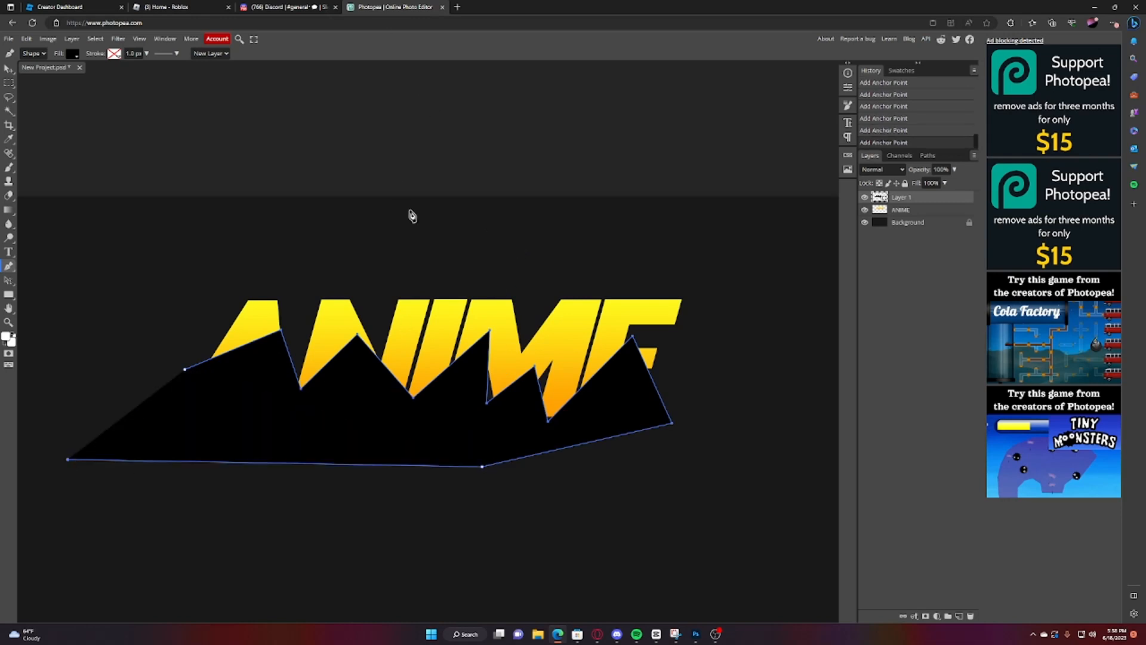
key("Return")
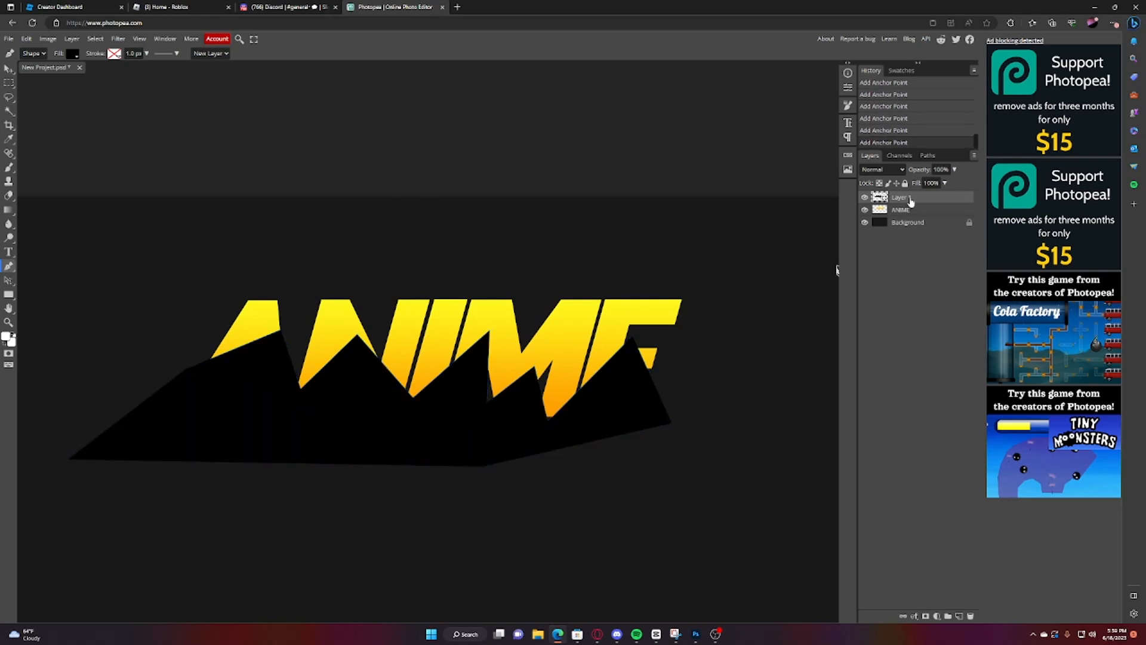
Clip the zigzag shape layer to the ANIME text, set its blend mode to Overlay and its opacity to 22%
right_click(910, 202)
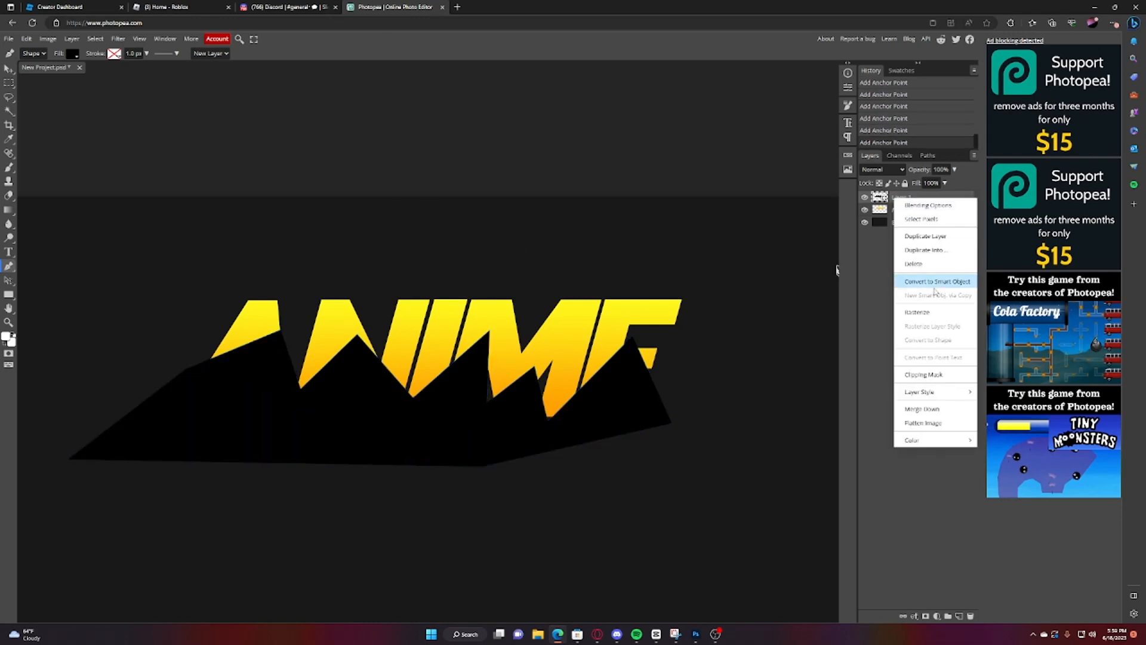
left_click(941, 374)
left_click(883, 169)
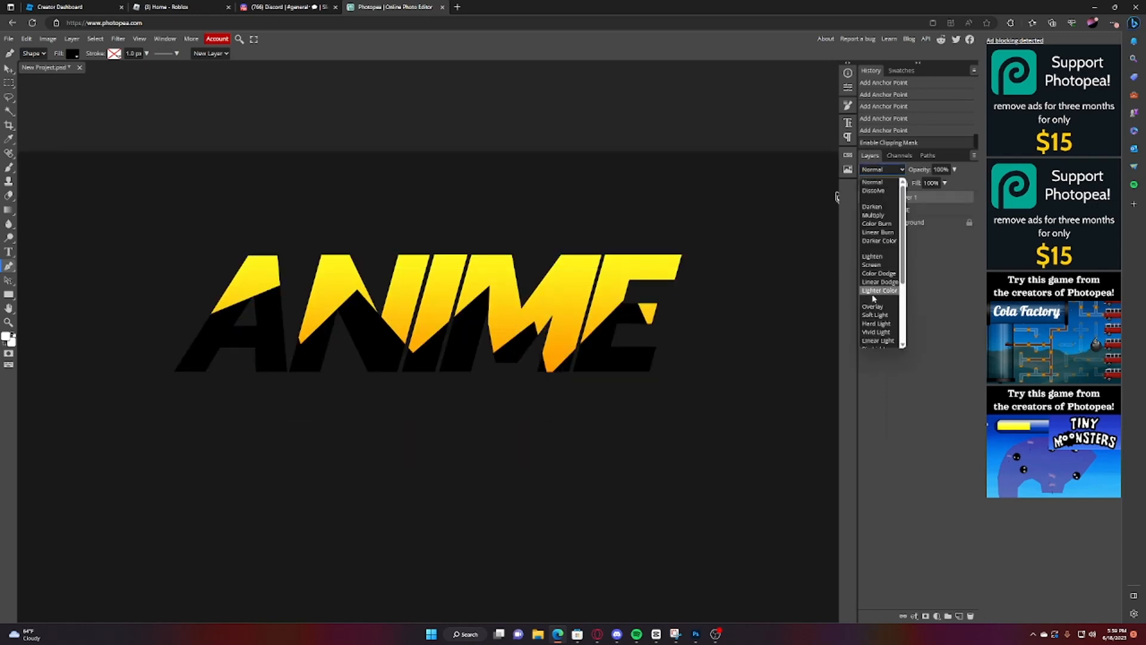
left_click(873, 306)
left_click_drag(929, 184, 923, 187)
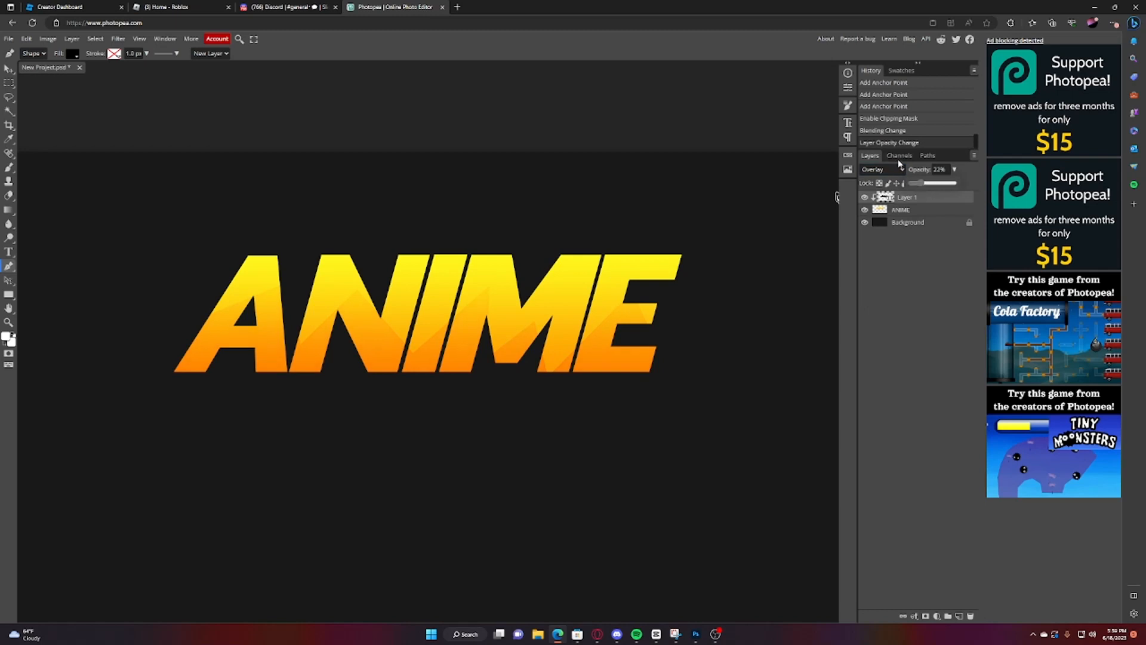
left_click(178, 382)
Create another new layer above Layer 1 and turn on its clipping mask
left_click(959, 615)
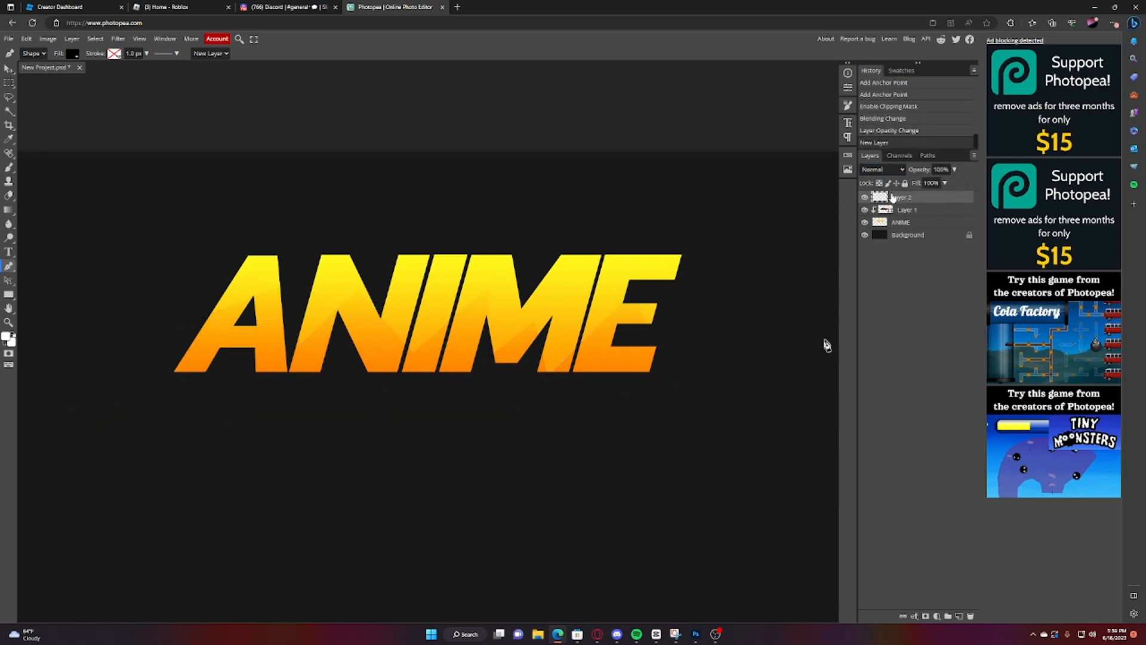
right_click(893, 196)
left_click(929, 373)
With the Pen tool, draw a second closed black zigzag shape, lower than the first, across the bottom edge of the lettering
left_click(194, 378)
left_click(256, 327)
left_click(272, 410)
left_click(366, 321)
left_click(403, 396)
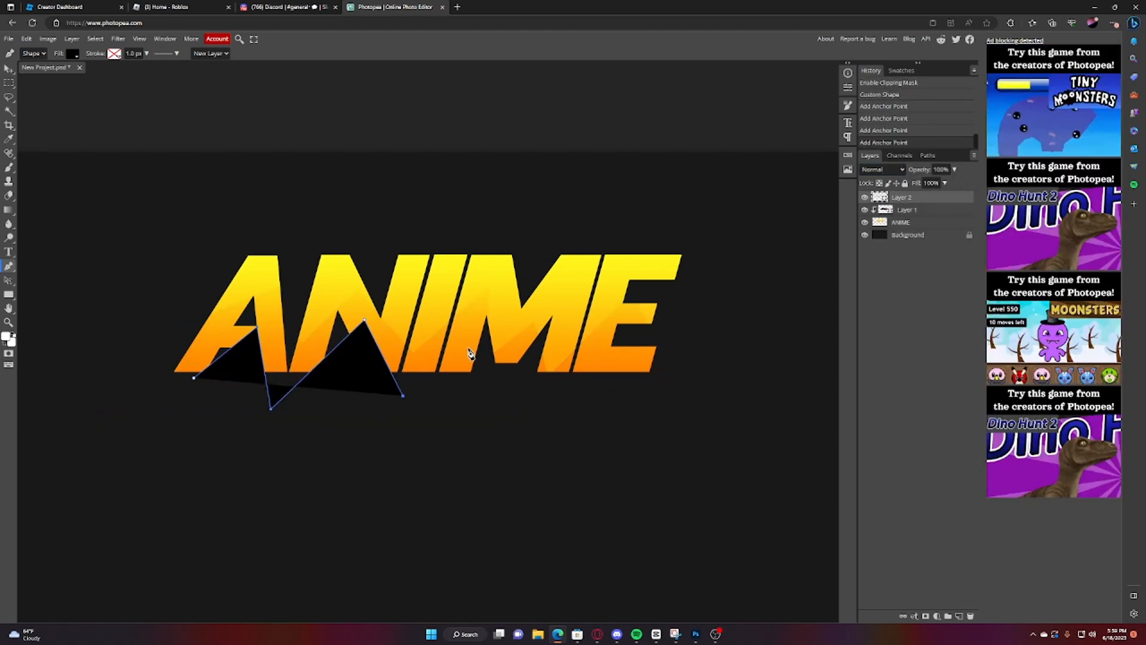
left_click(470, 349)
left_click(470, 381)
left_click(520, 346)
left_click(531, 376)
left_click(558, 381)
left_click(608, 336)
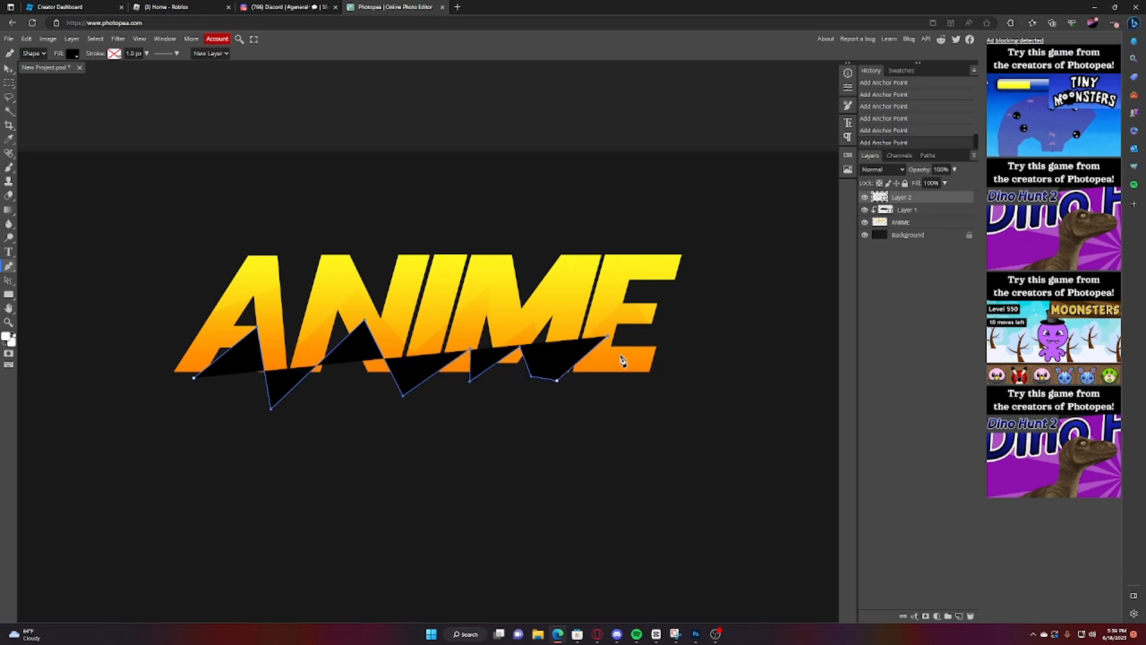
left_click(671, 405)
left_click(264, 490)
left_click(45, 429)
left_click(194, 378)
Clip the second zigzag shape to the text, set its blend mode to Overlay and its opacity to 18%
right_click(894, 192)
left_click(929, 369)
left_click(888, 170)
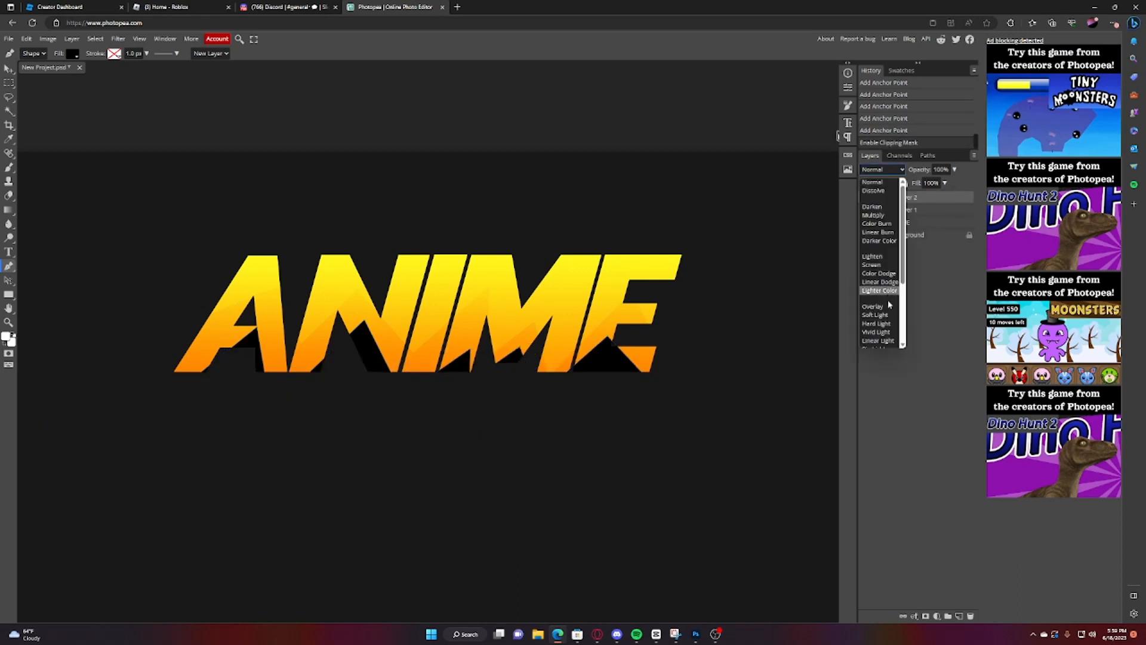
left_click(877, 259)
left_click(954, 169)
mouse_move(955, 183)
left_mouse_down()
mouse_move(920, 186)
mouse_move(906, 162)
left_mouse_up()
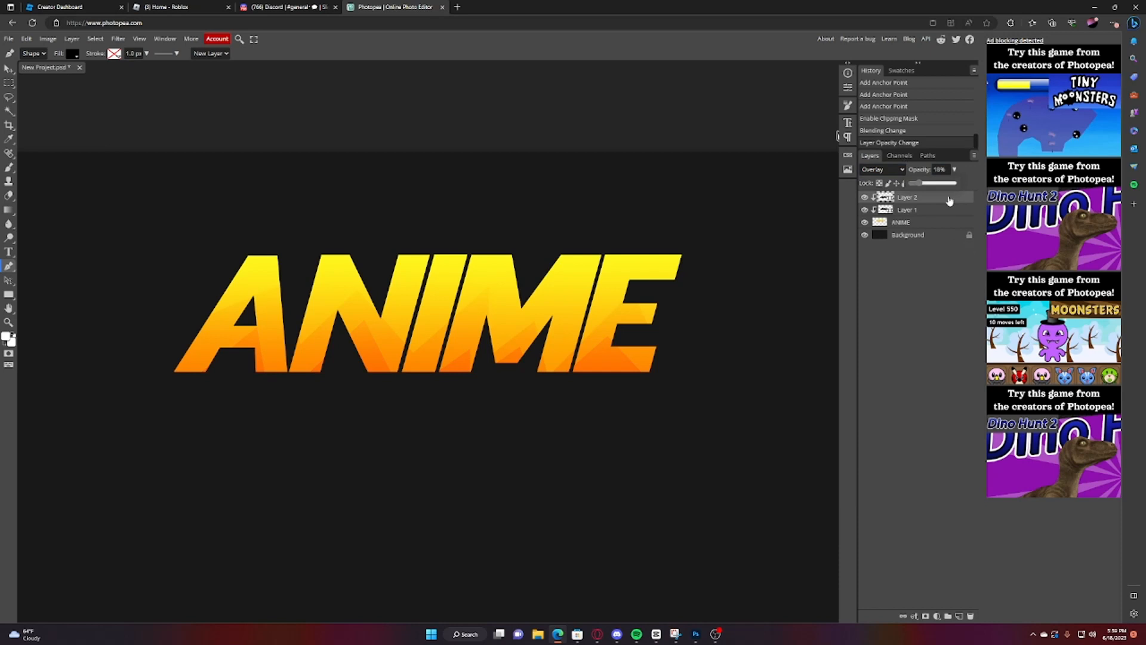
Merge the ANIME text and its two clipped zigzag layers into one layer
right_click(923, 201)
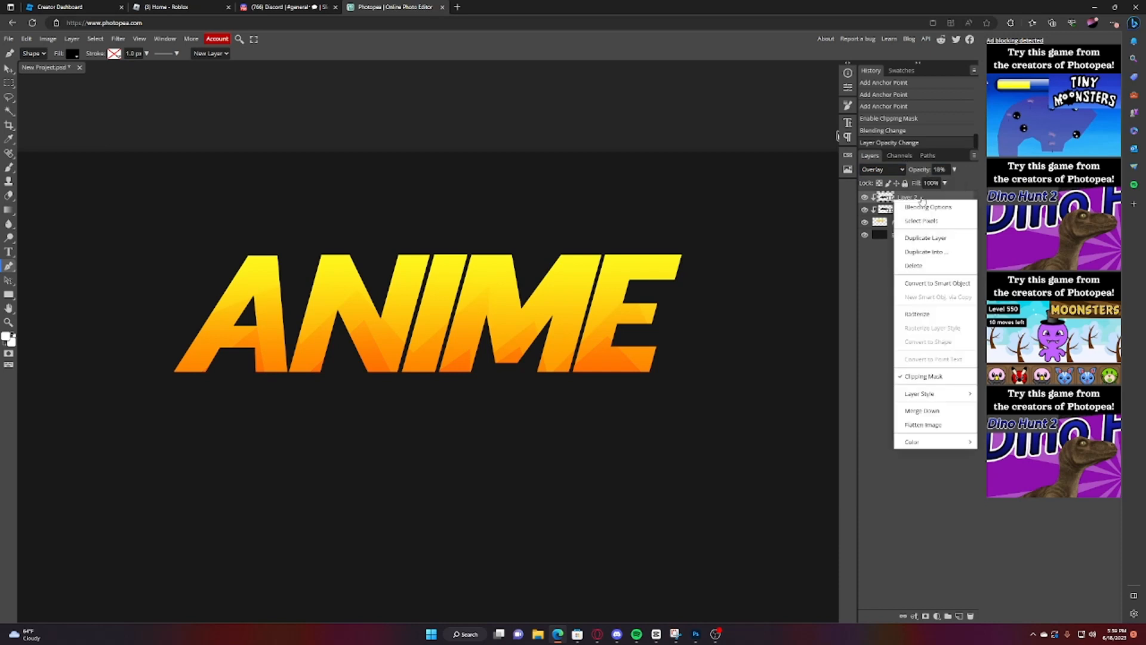
left_click(923, 201)
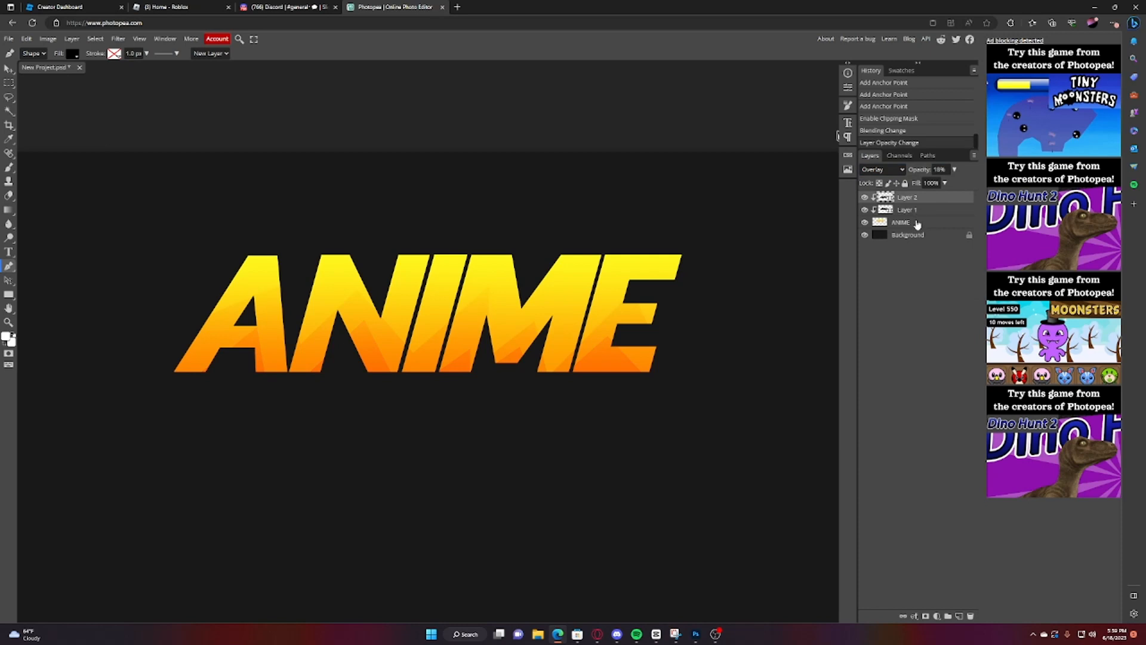
left_click(918, 224, "shift")
key("ctrl+e")
key("ctrl+minus")
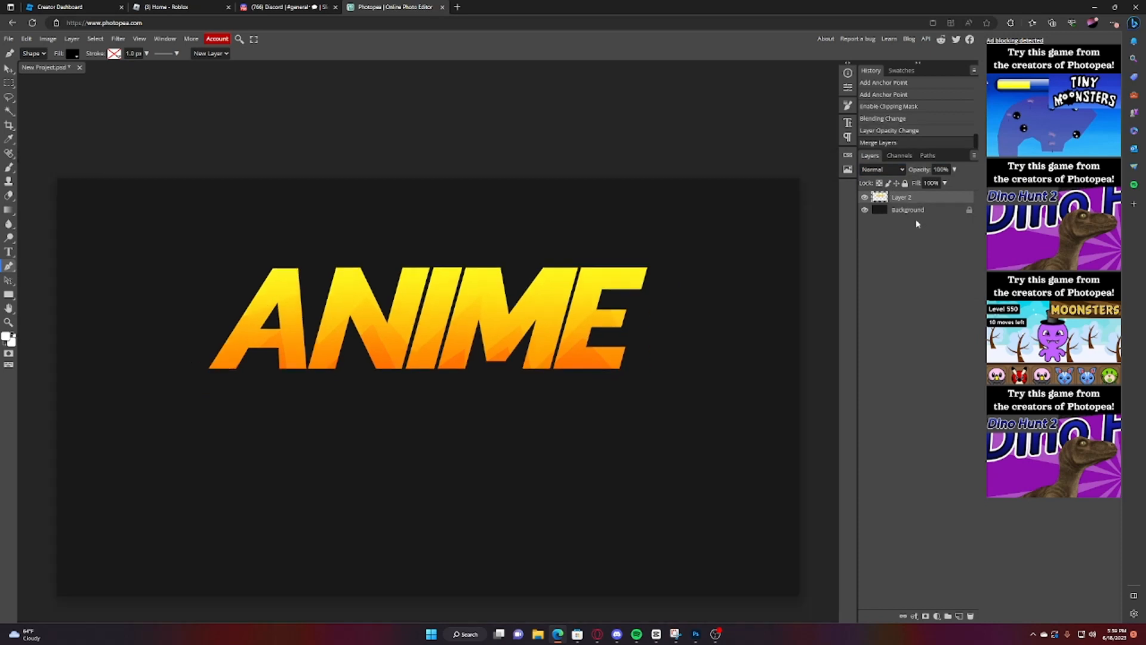
key("ctrl+plus")
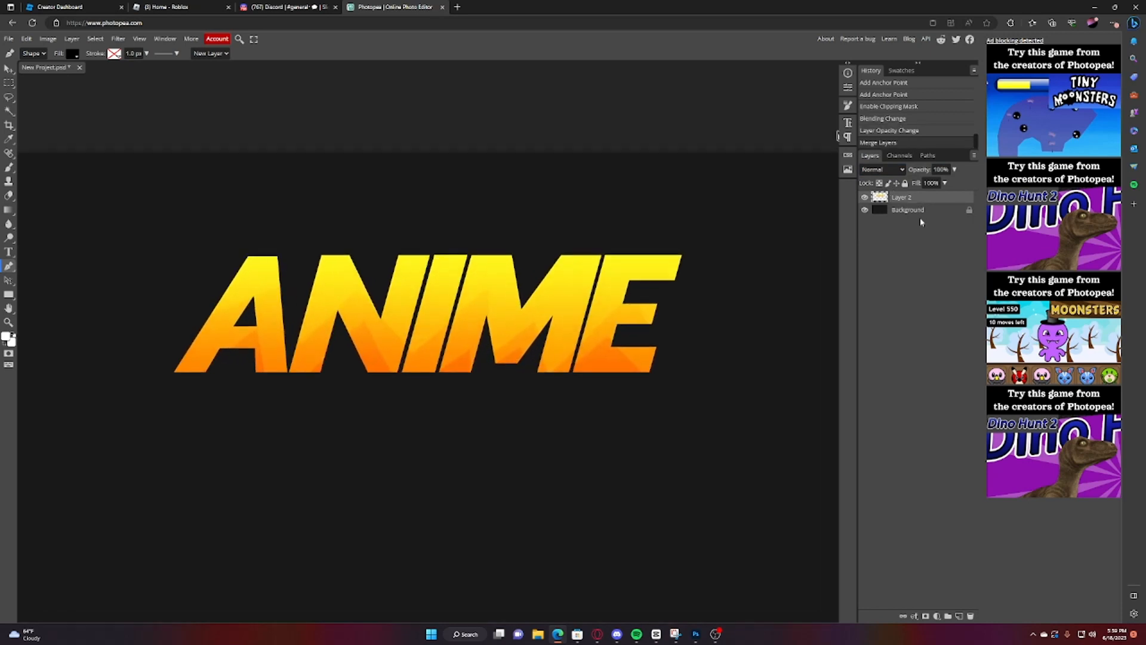
Give the merged ANIME lettering a white Normal inner shadow at 100% opacity, 90° angle, 3 px distance and 0 px size, and rasterize the layer style
right_click(920, 199)
left_click(920, 205)
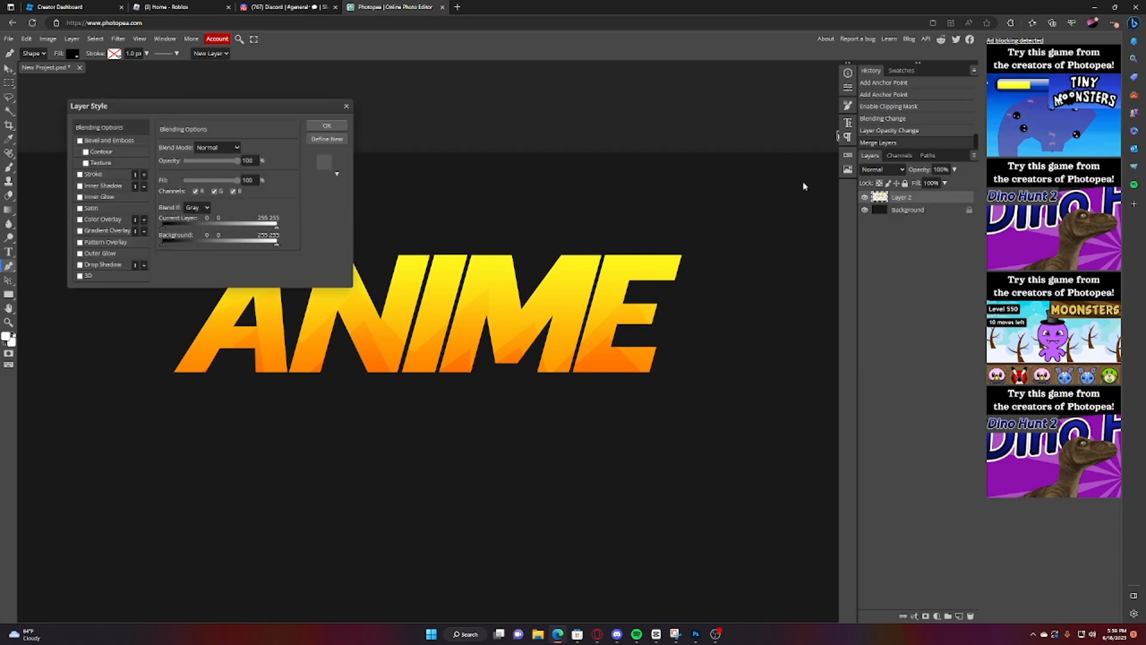
left_click(93, 186)
left_click_drag(191, 219, 190, 194)
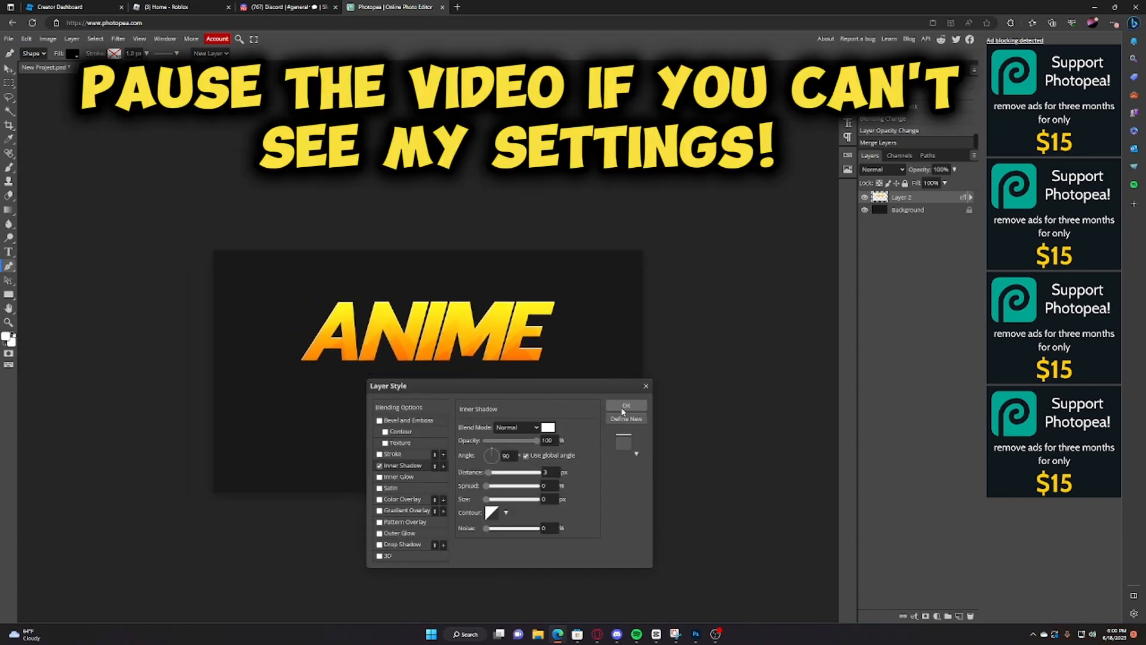
key("ctrl+plus")
key("ctrl+plus")
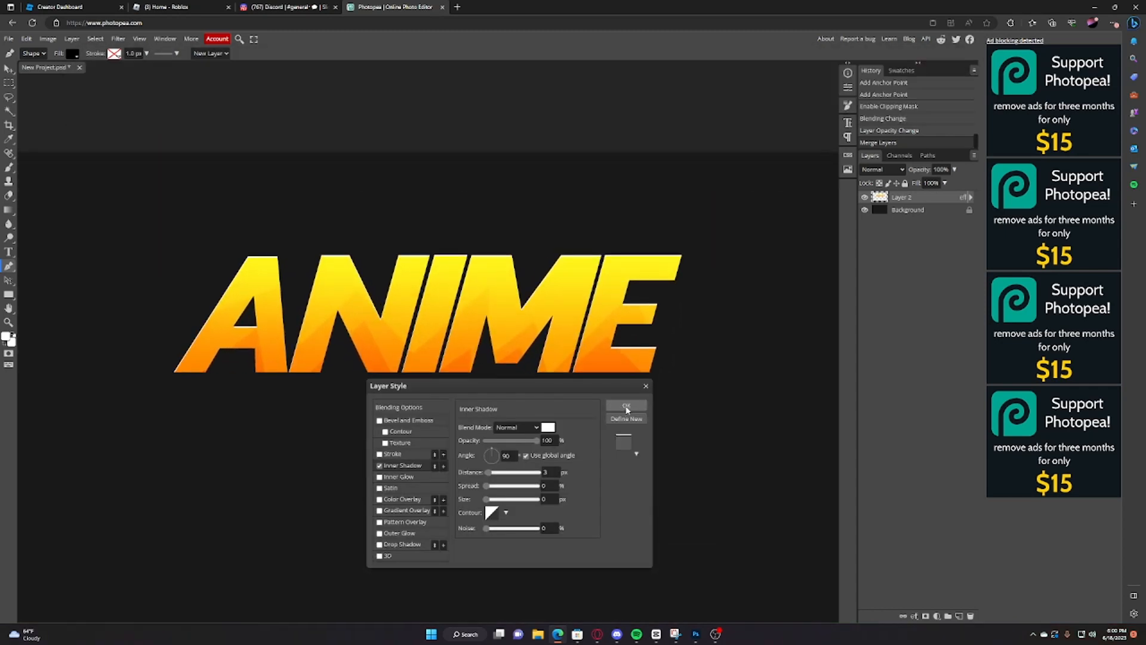
left_click(624, 406)
right_click(927, 205)
left_click(936, 329)
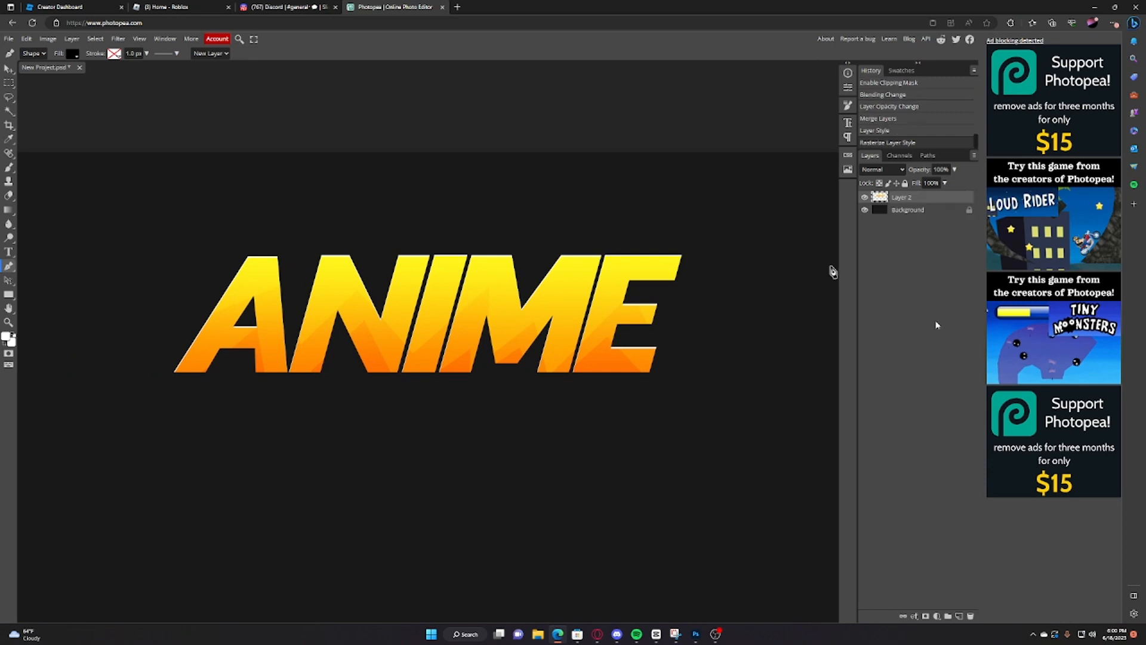
With the Pen tool, draw a four-sided shape covering the ANIME lettering above a diagonal from lower left to upper right, and fill it white
scroll(632, 271, "down", 2)
scroll(610, 275, "up", 1)
scroll(547, 278, "down", 1)
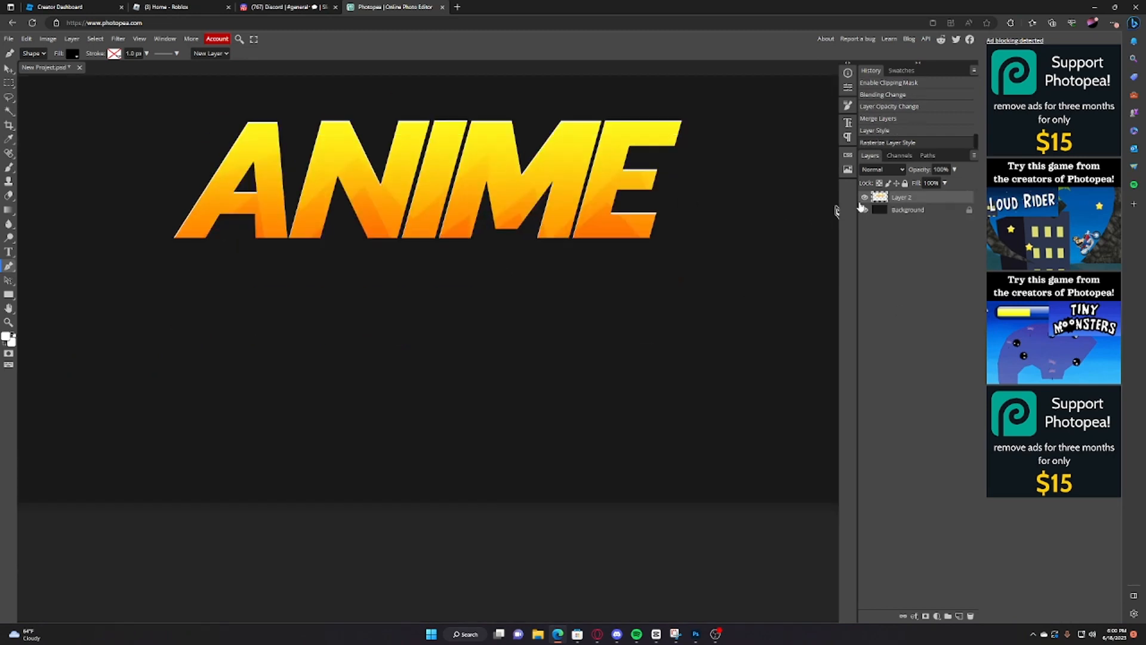
scroll(597, 251, "up", 1)
scroll(239, 293, "up", 2)
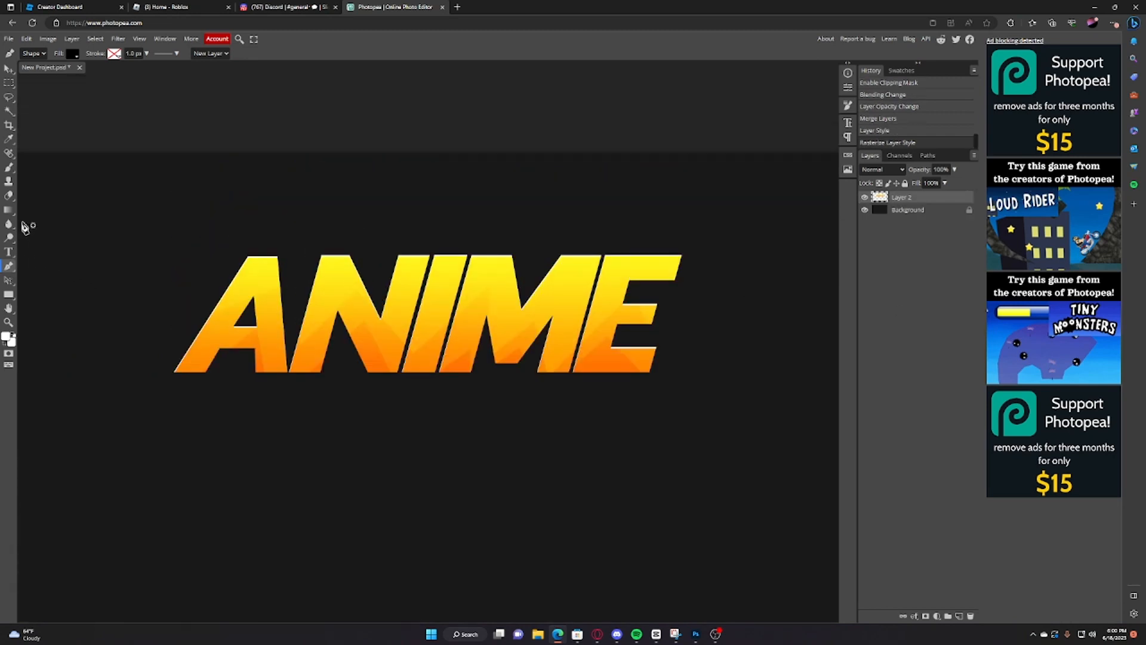
scroll(42, 251, "down", 1)
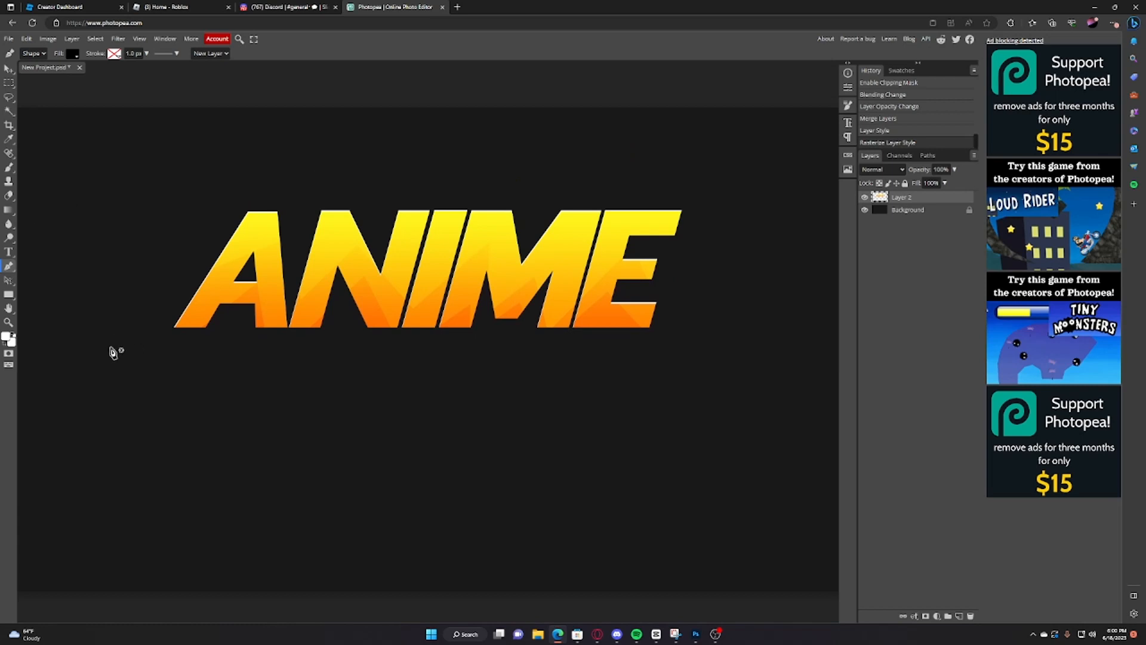
left_click(690, 208)
left_click(150, 337)
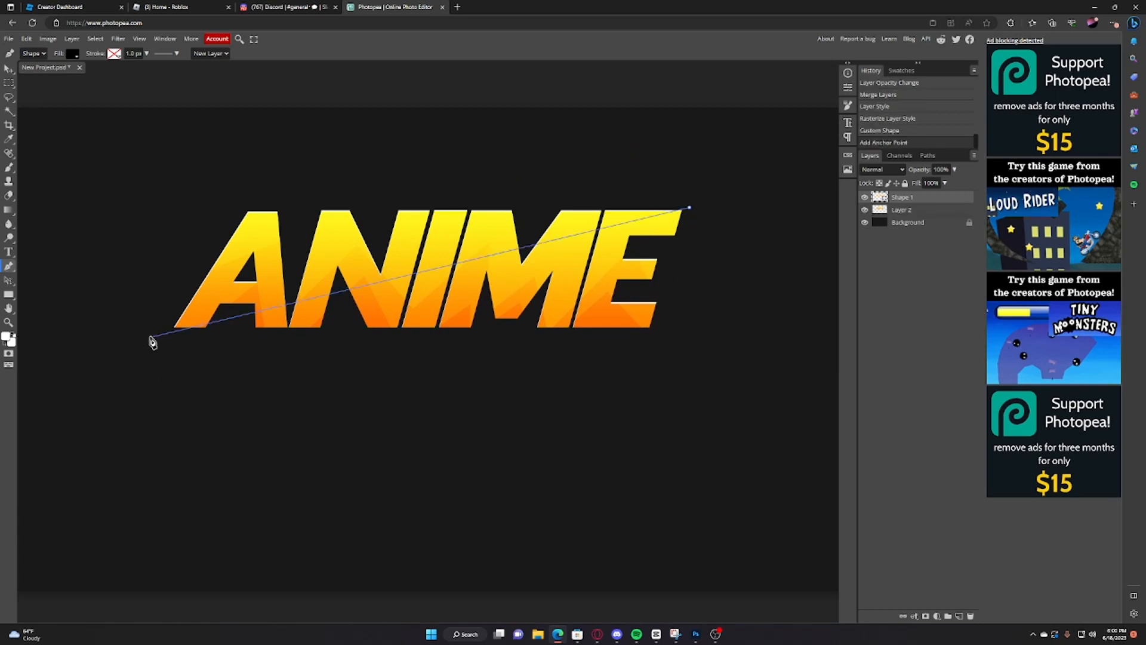
left_click(186, 141)
left_click(727, 148)
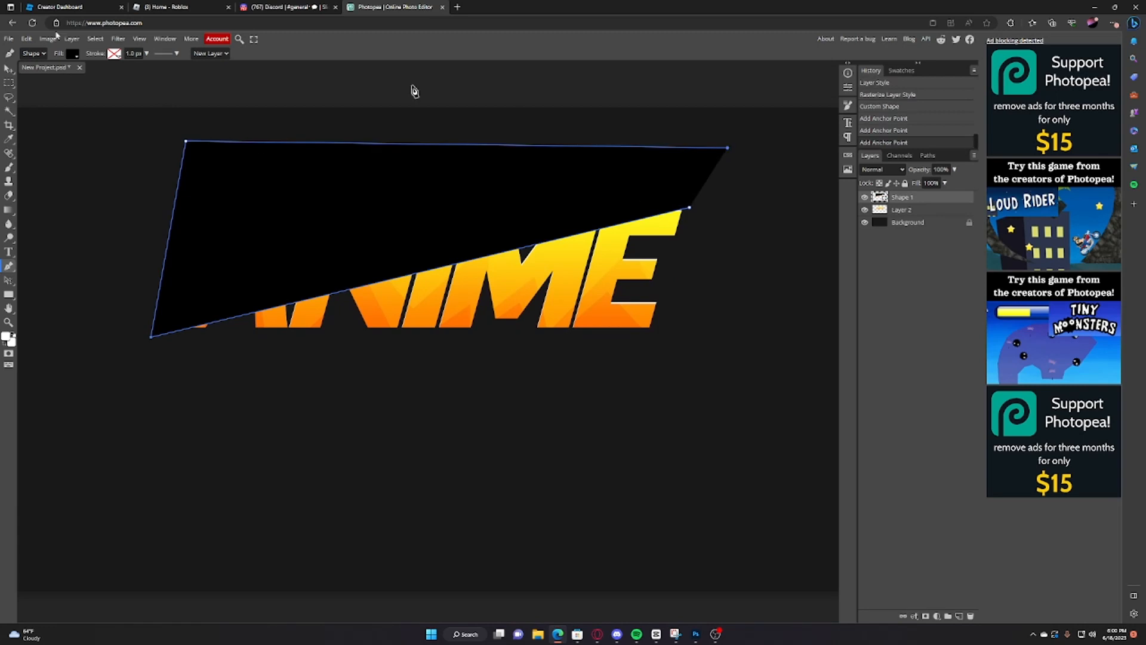
left_click(71, 53)
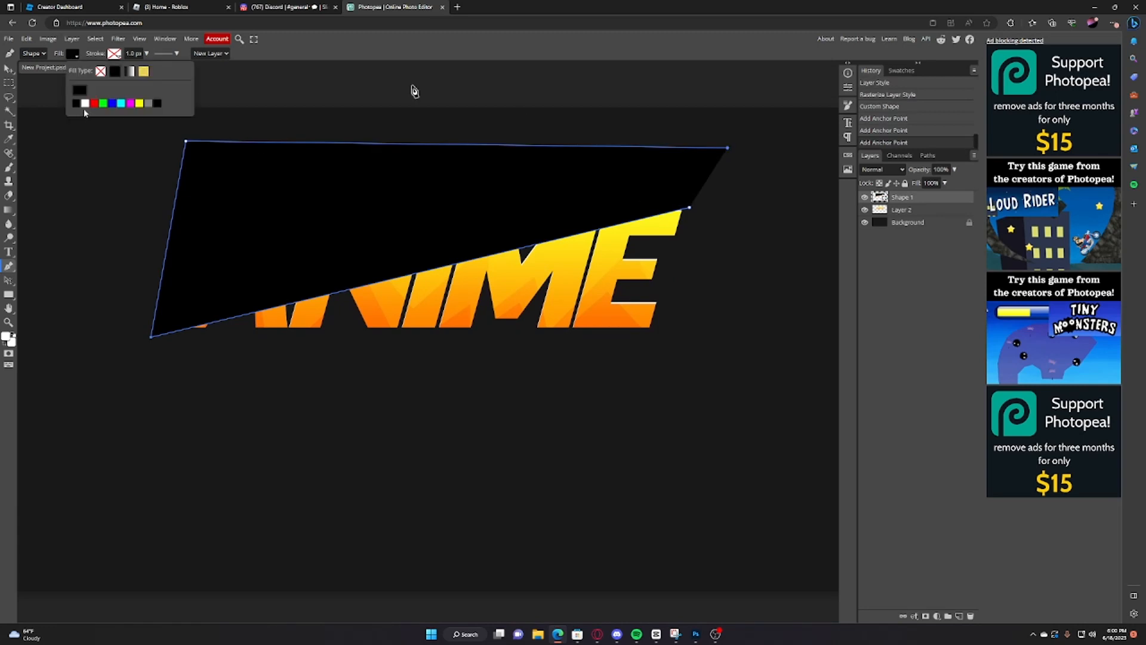
left_click(85, 103)
Clip the white shape to the ANIME lettering, set its blend mode to Overlay and its opacity to 23%
right_click(917, 197)
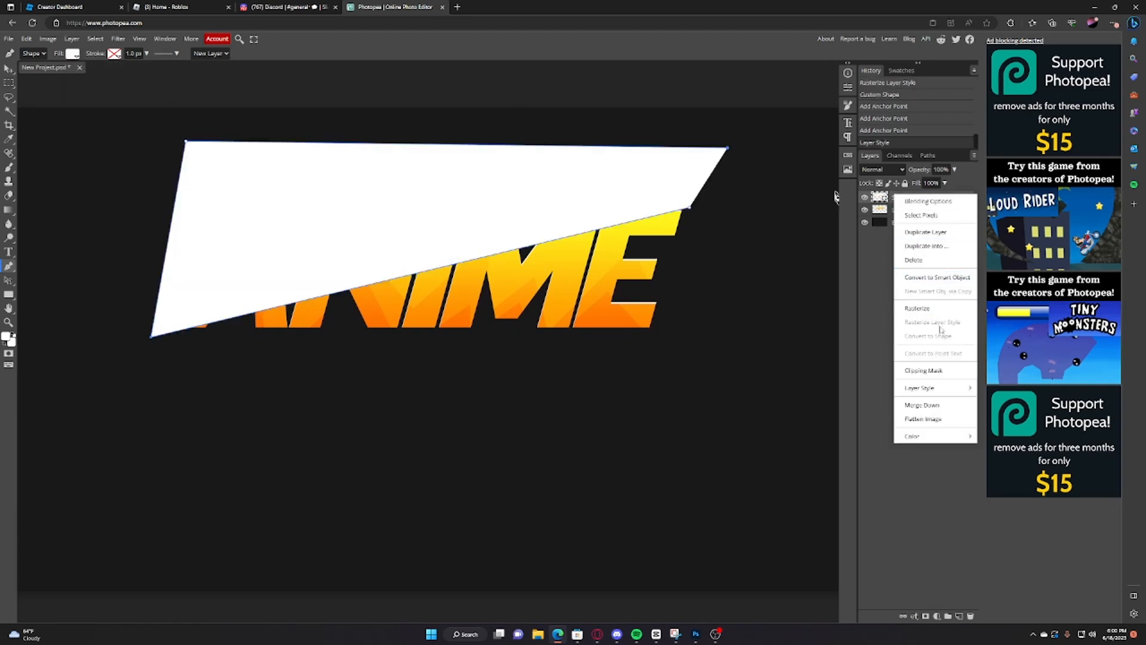
left_click(924, 370)
left_click(889, 170)
left_click(887, 309)
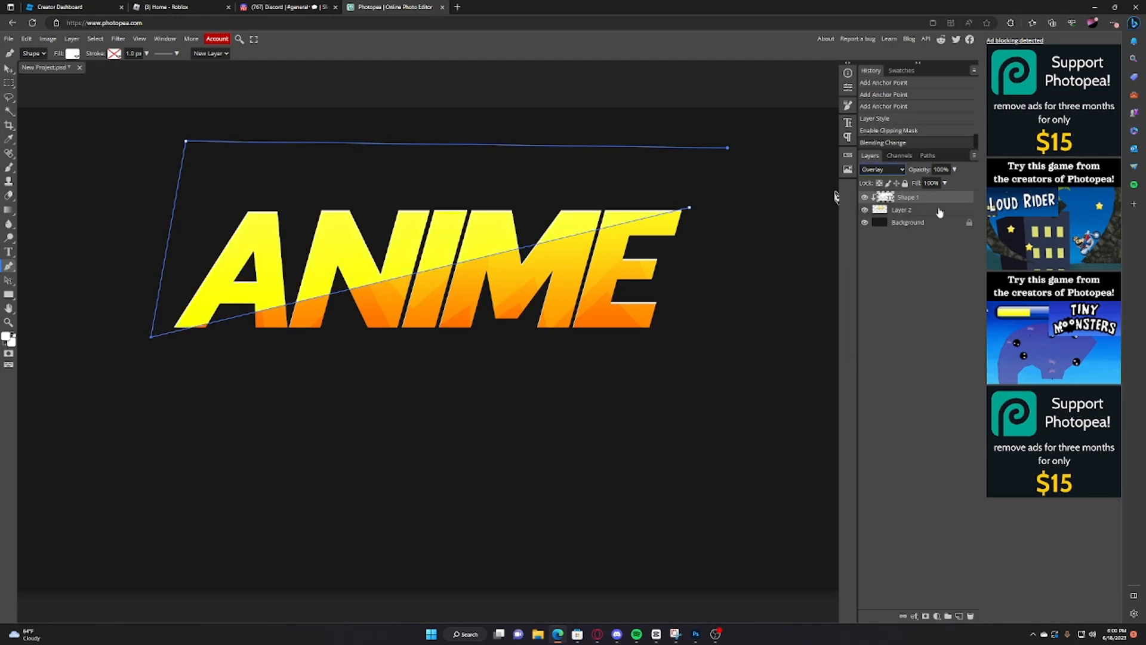
left_click(955, 170)
left_click_drag(954, 184, 929, 184)
left_click(924, 201)
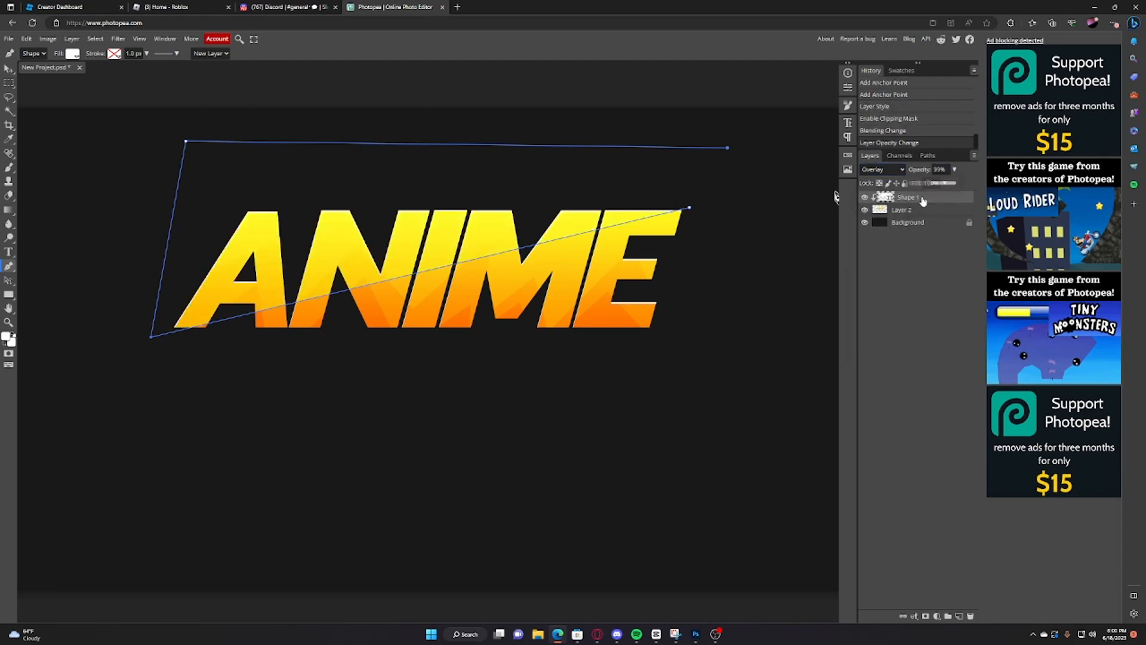
left_click(928, 200)
left_click(954, 170)
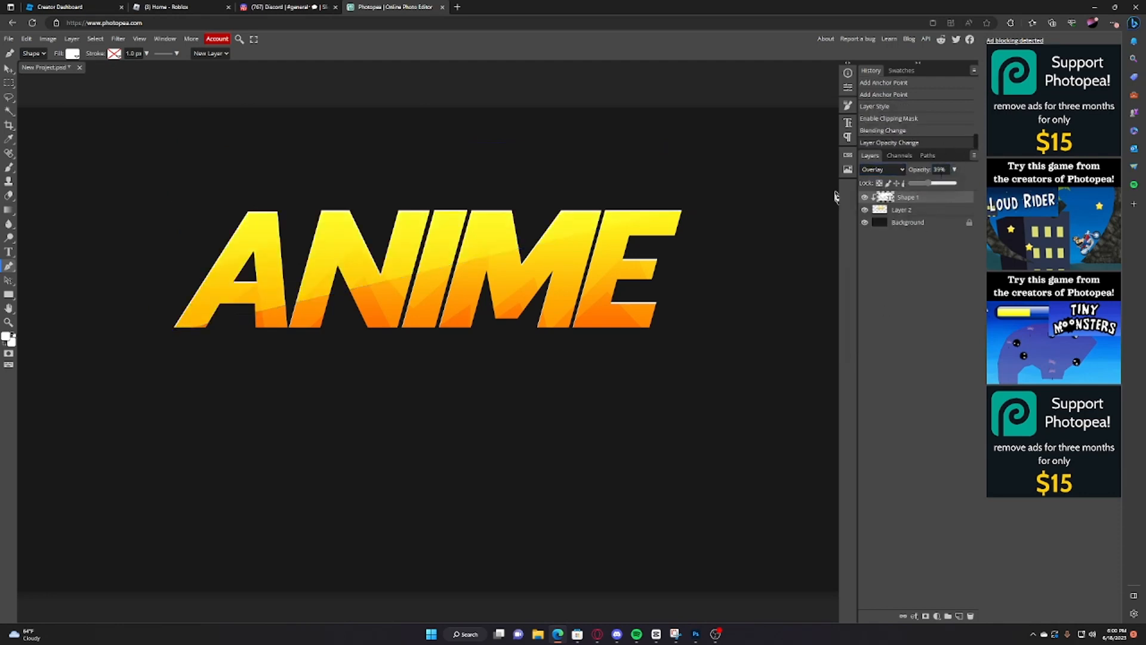
left_click_drag(929, 183, 921, 186)
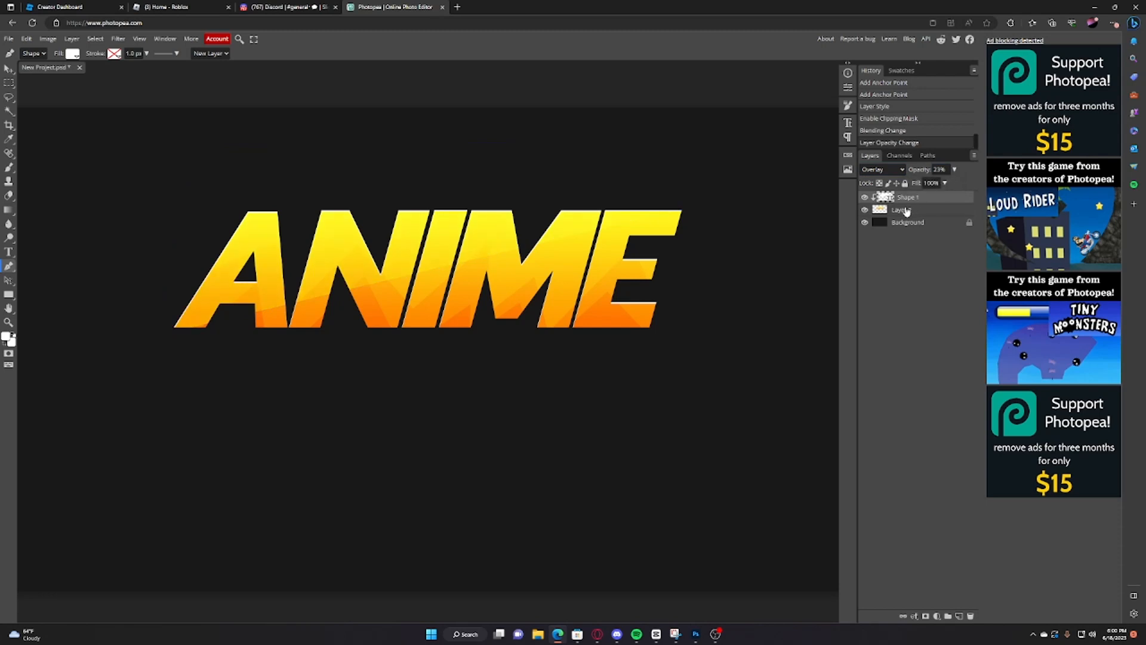
Merge the white highlight shape with the ANIME lettering layer beneath it
left_click(907, 212, "ctrl")
key("ctrl+e")
scroll(597, 234, "up", 3)
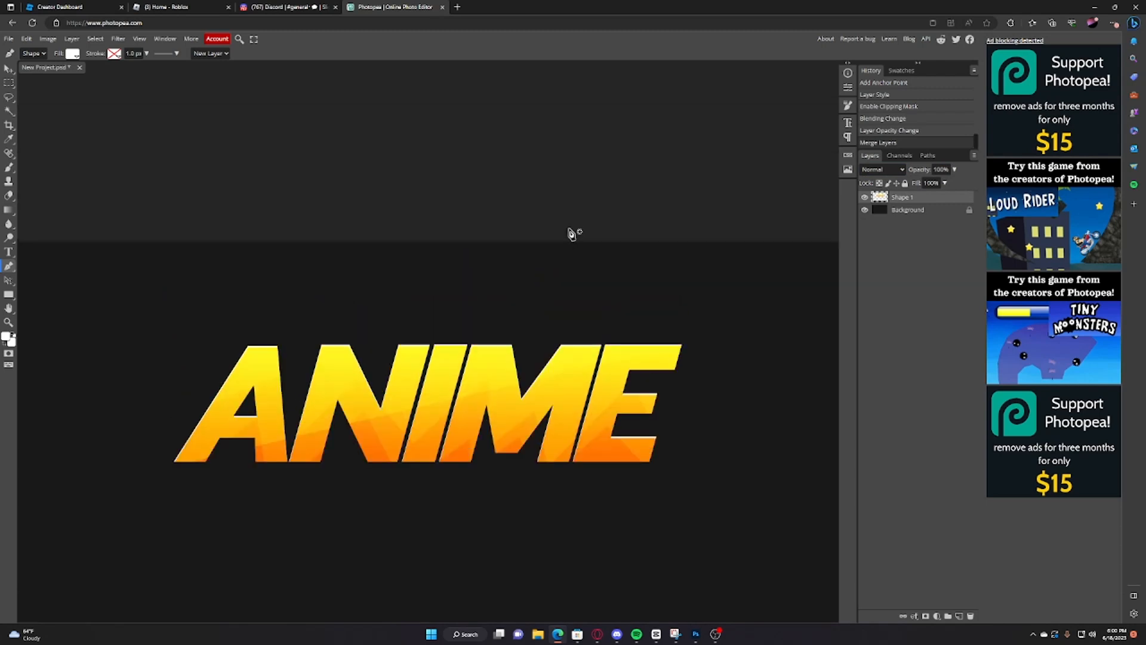
Add a white text layer reading HEROES, starting below the letter A of ANIME
scroll(538, 232, "down", 2)
scroll(203, 201, "down", 2)
left_click(9, 251)
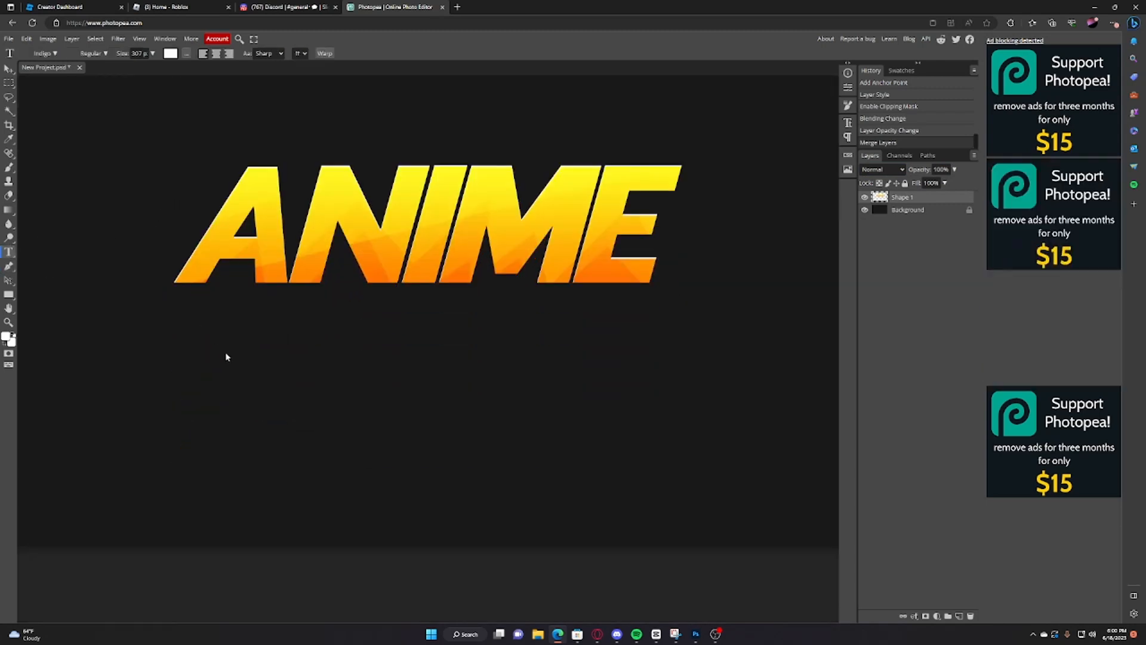
left_click(208, 359)
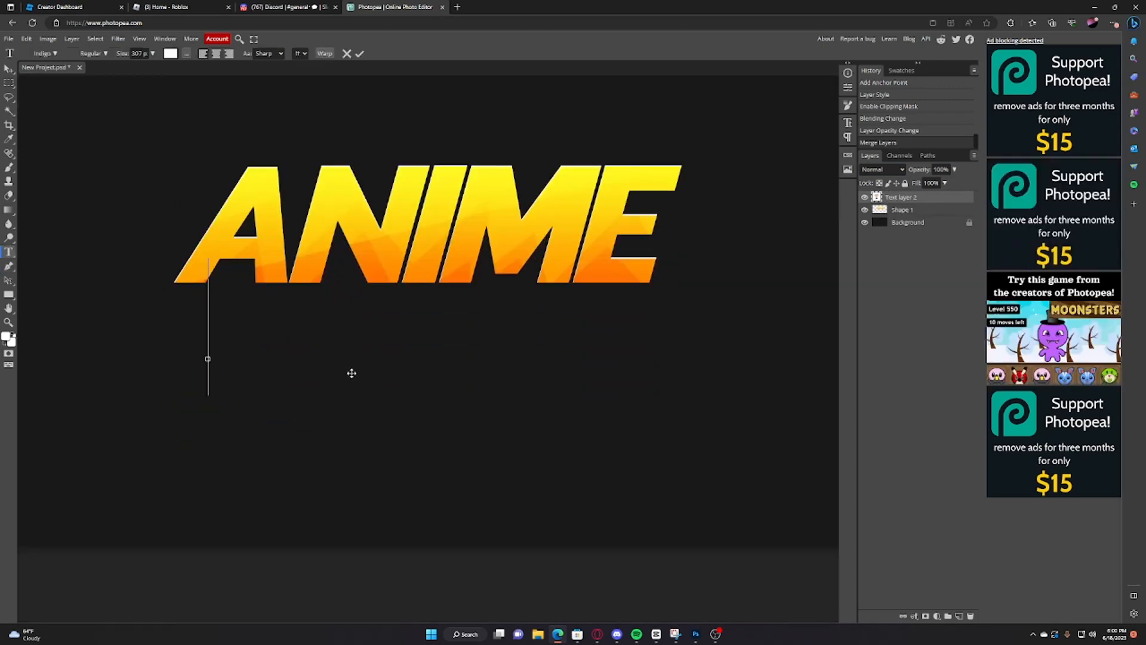
type("HEROES")
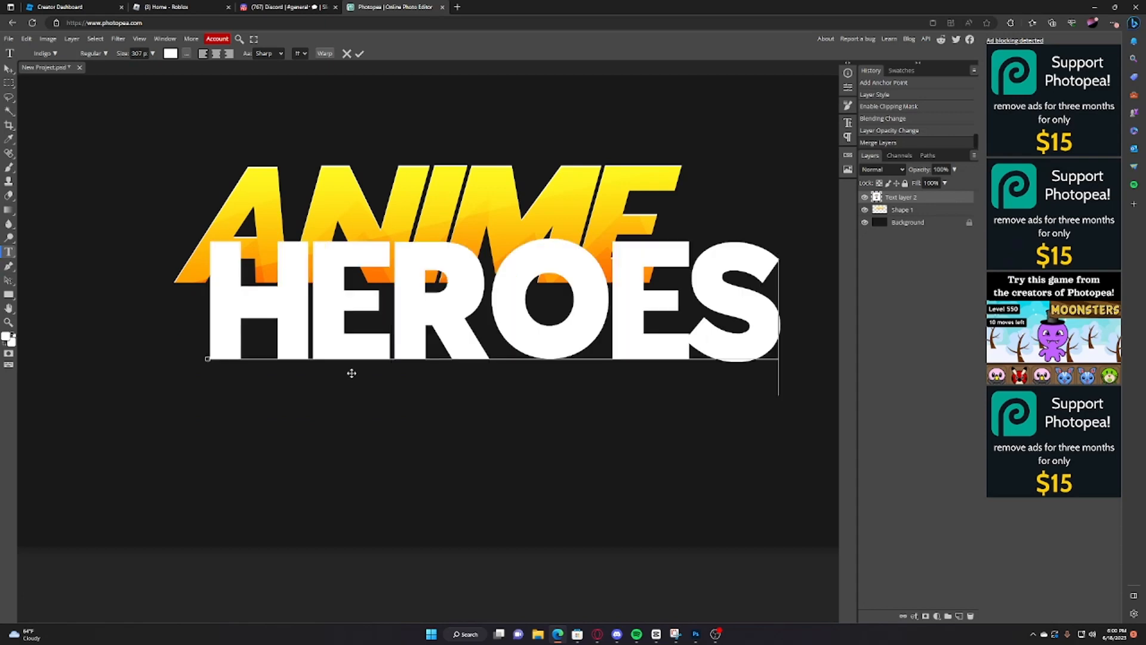
key("BackSpace")
key("BackSpace")
type("S")
key("BackSpace")
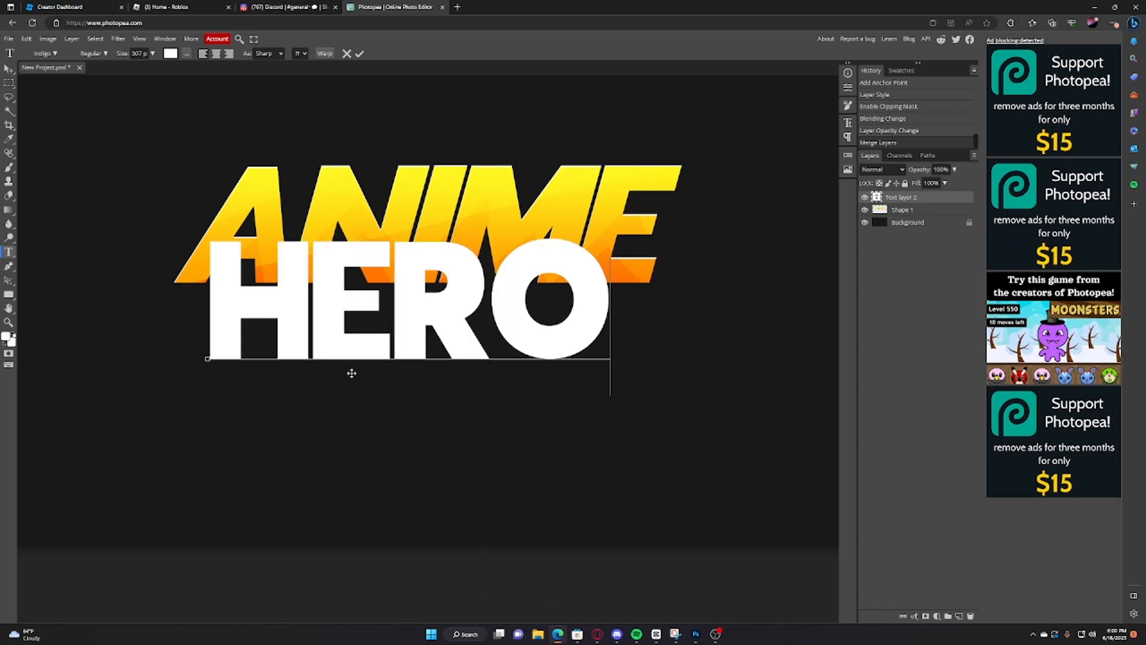
type("ES")
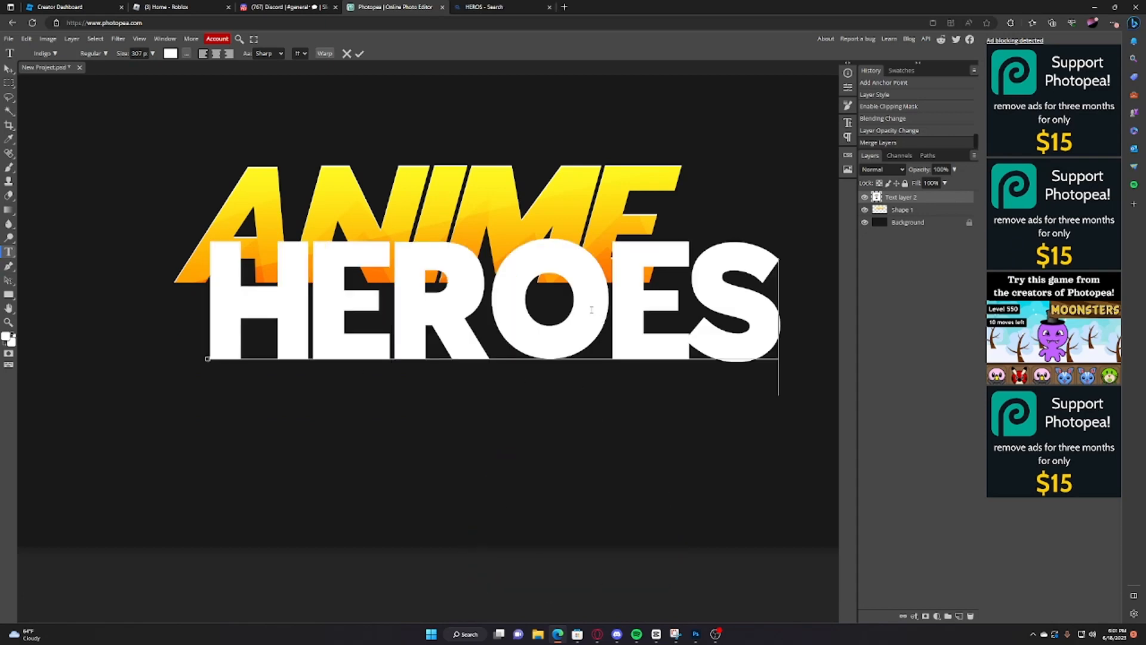
Scale the HEROES text to about 79% and place it directly beneath the ANIME lettering
left_click(8, 71)
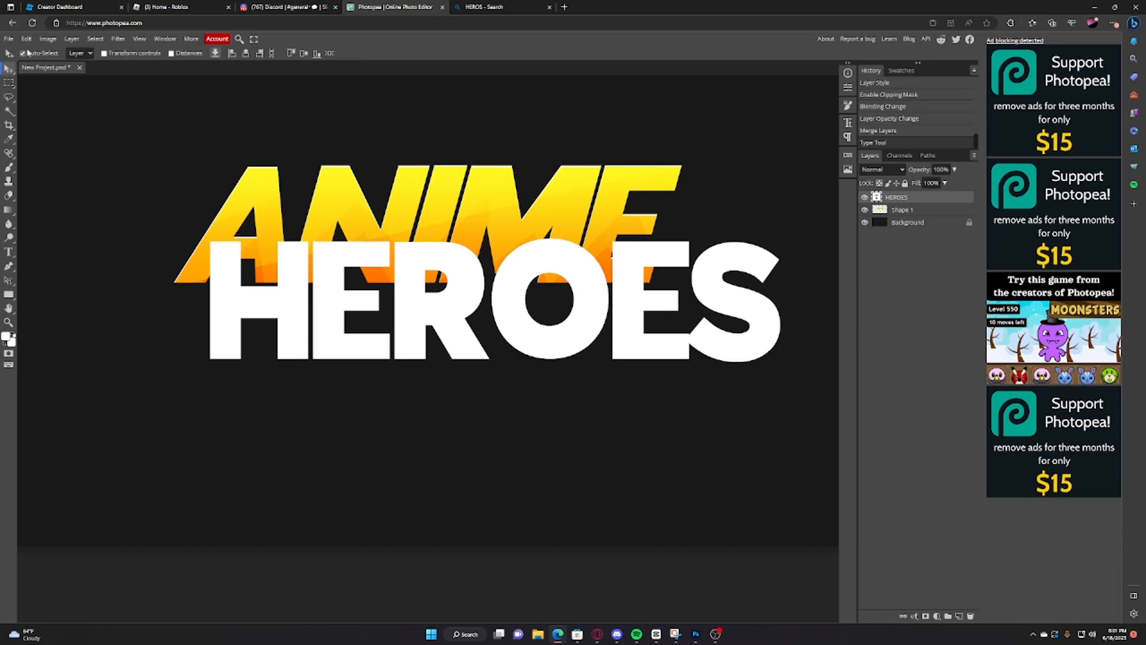
left_click(26, 38)
left_click(65, 246)
left_click_drag(750, 364, 624, 369)
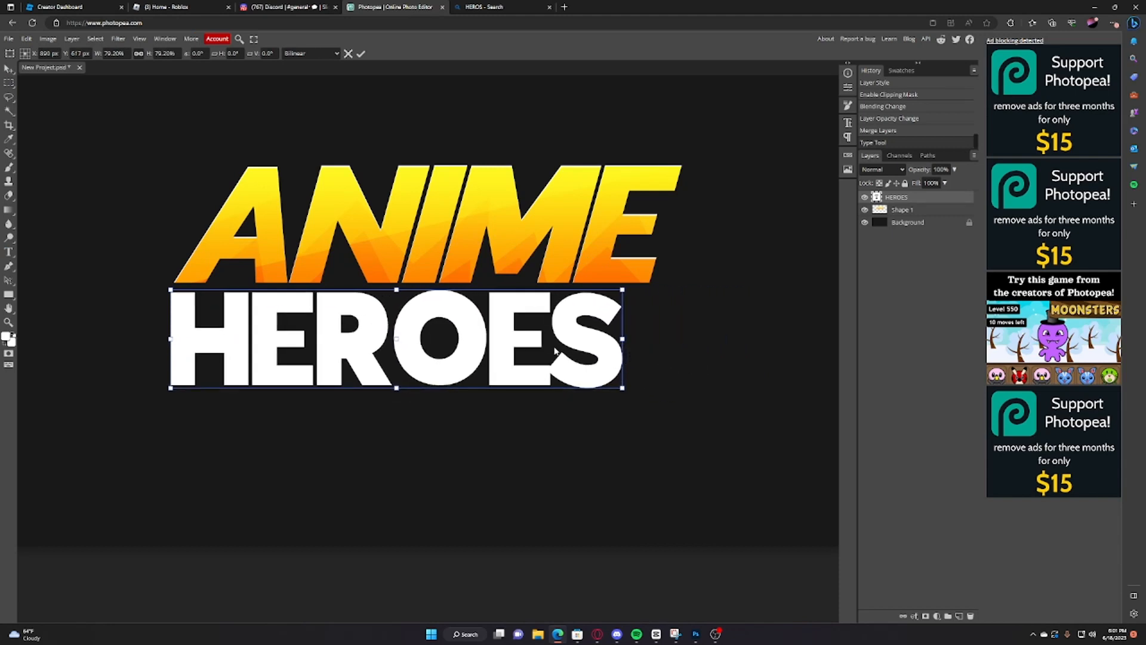
Skew the HEROES text to the right to match the slant of ANIME, and shift it slightly left
right_click(556, 350)
left_click(585, 407)
left_click_drag(396, 289, 426, 289)
left_click(8, 69)
left_click_drag(231, 323, 203, 323)
Shrink the HEROES text slightly, compare its size against ANIME, and place it back just beneath the ANIME lettering
key("ctrl+alt+t")
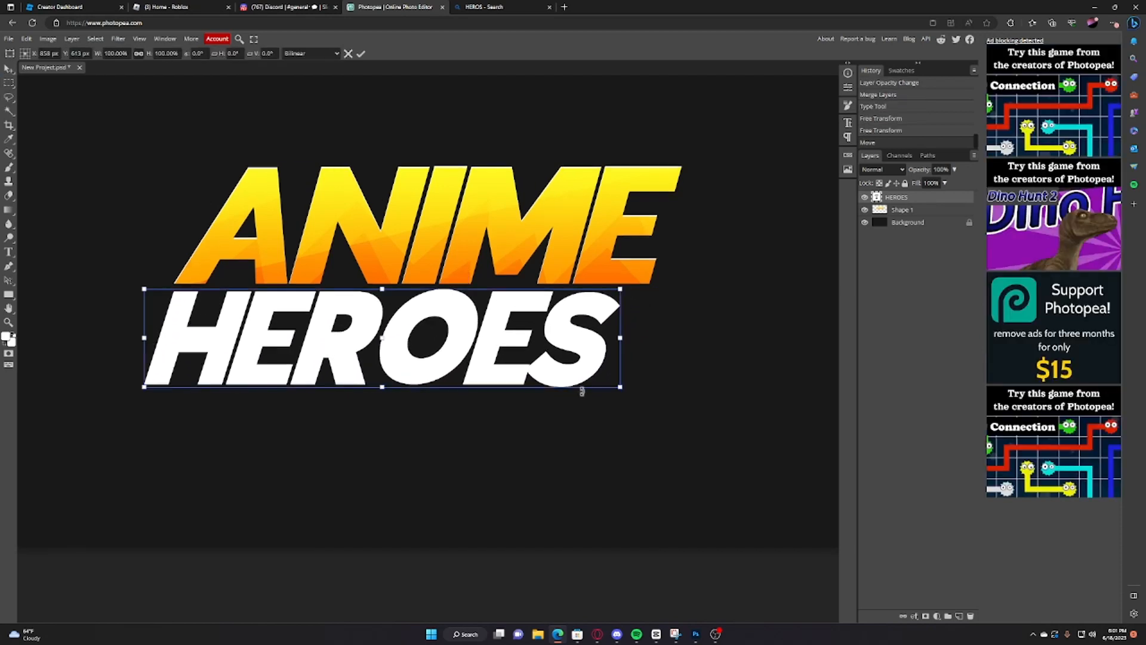
left_click_drag(621, 387, 591, 380)
left_click_drag(524, 356, 552, 263)
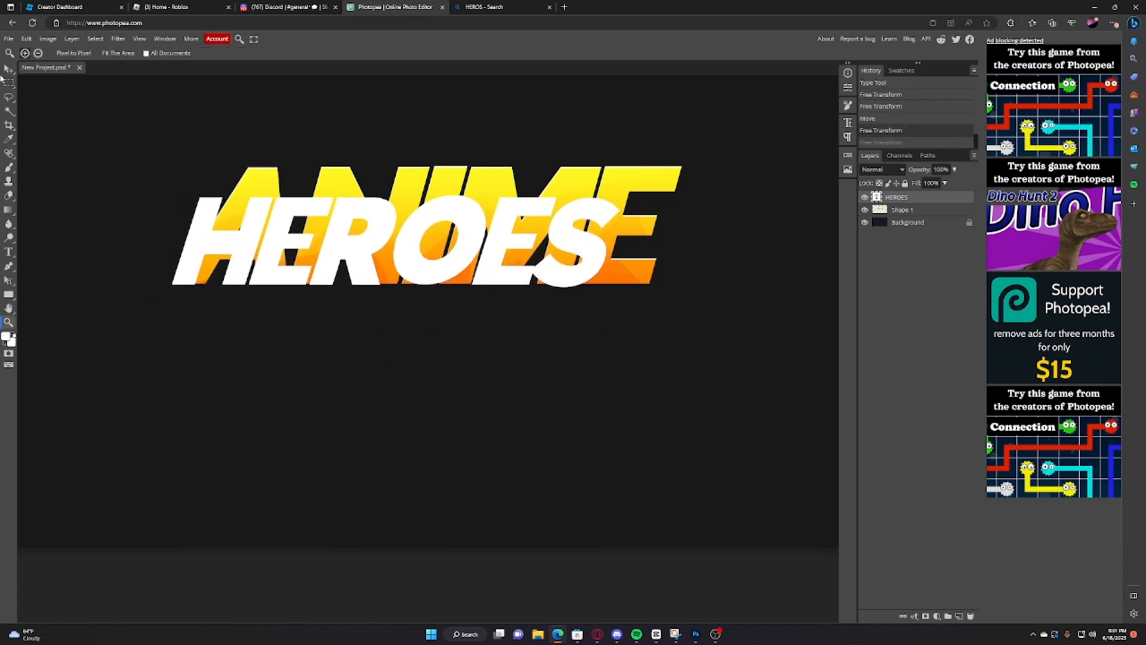
key("Return")
left_click_drag(192, 248, 173, 336)
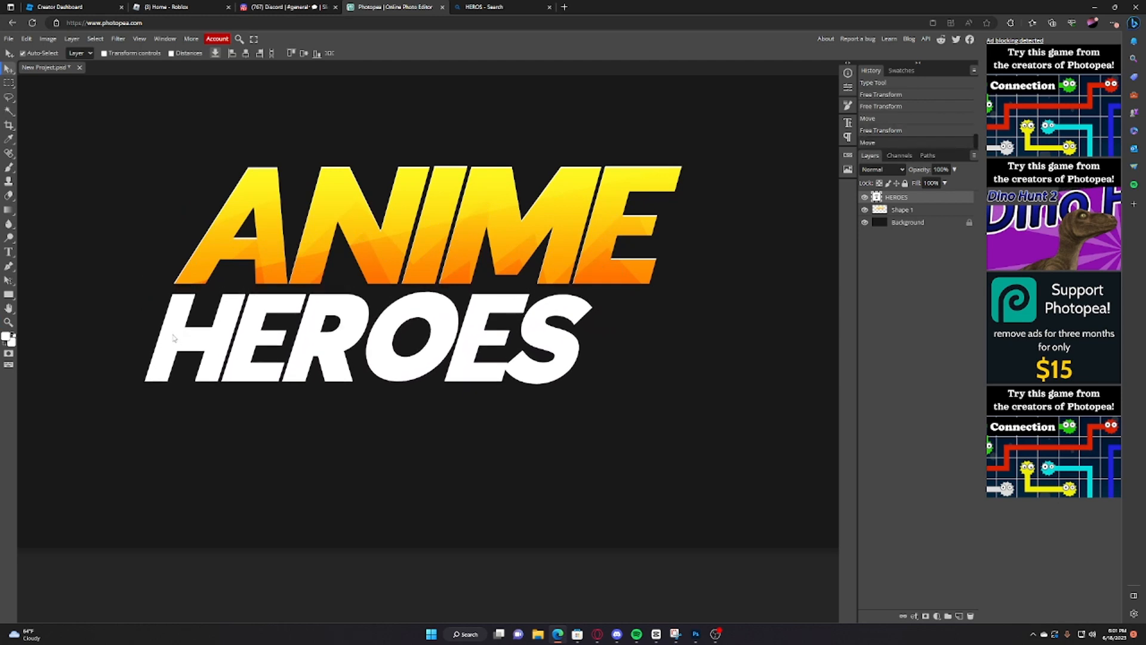
Add a linear Gradient Overlay at 90° to the HEROES text and change the gradient's 100% color stop to bright cyan
right_click(888, 194)
left_click(914, 200)
left_click(406, 511)
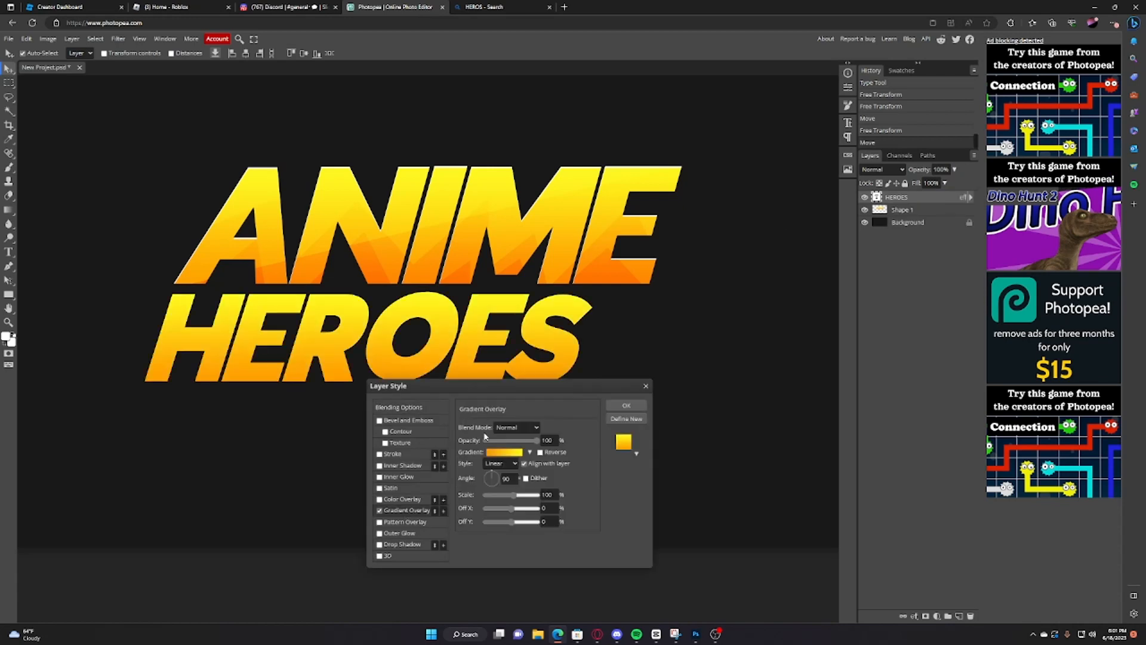
left_click(505, 452)
left_click(317, 288)
left_click(216, 325)
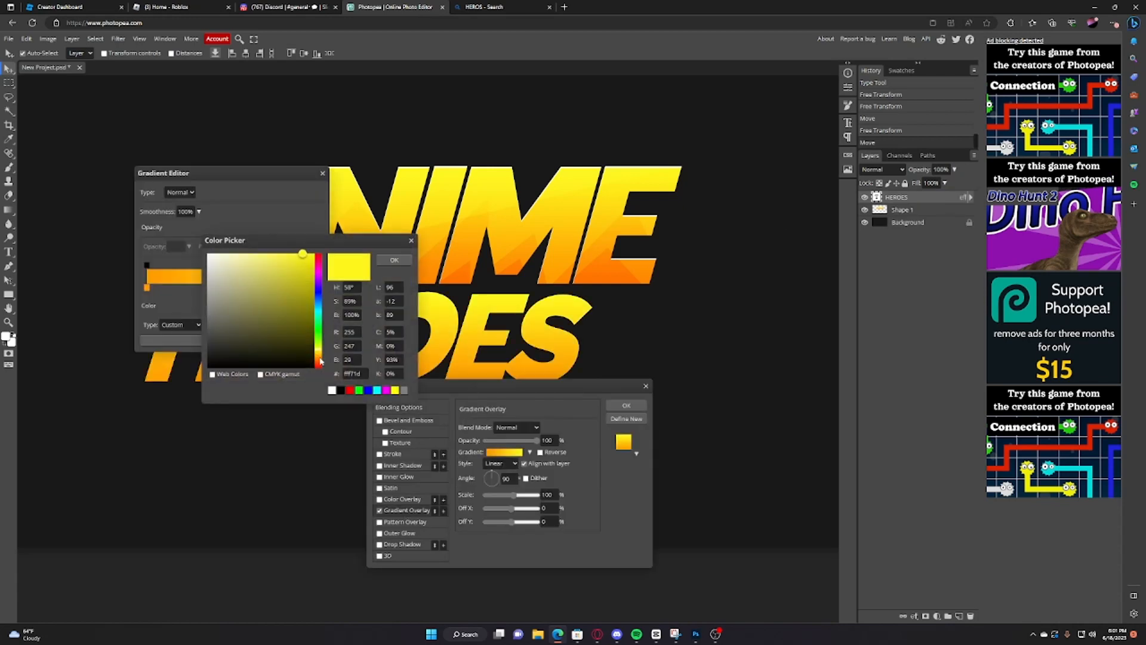
left_click(321, 308)
left_click(393, 260)
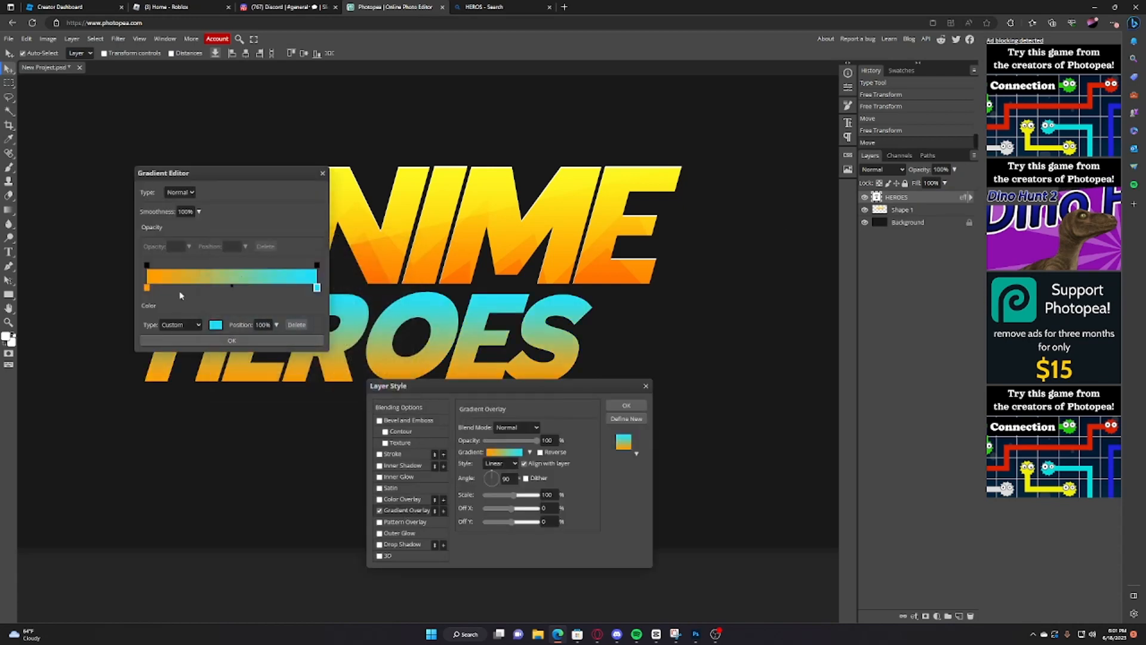
Change the 0% color stop of the HEROES gradient to a saturated blue
left_click(147, 289)
left_click(216, 325)
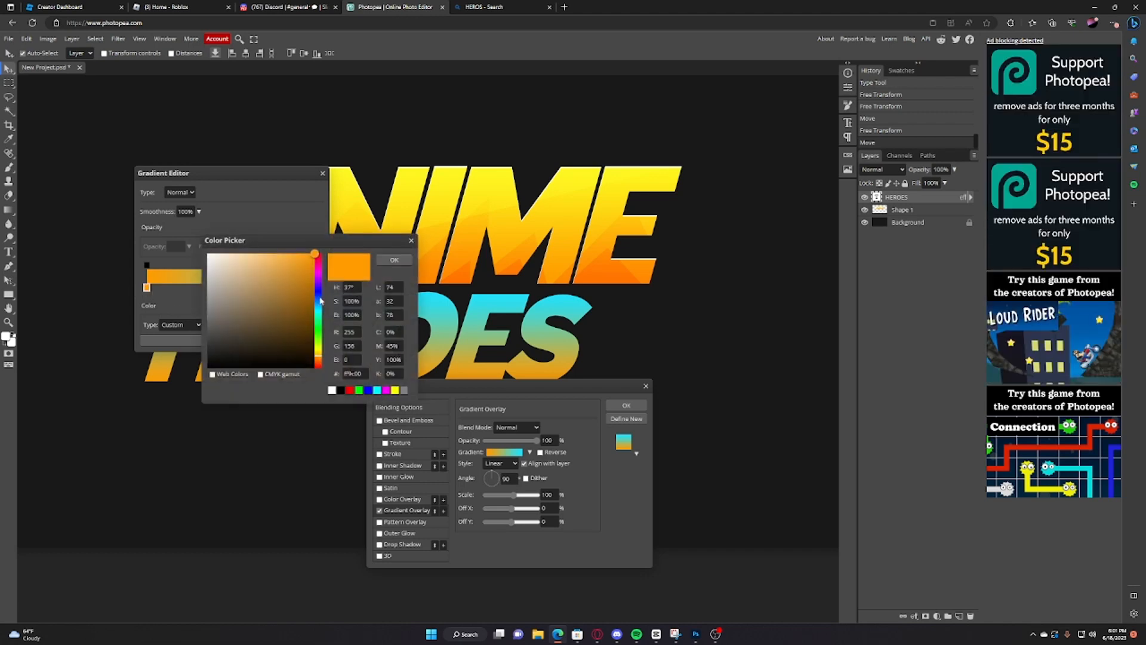
left_click(321, 301)
left_click(394, 260)
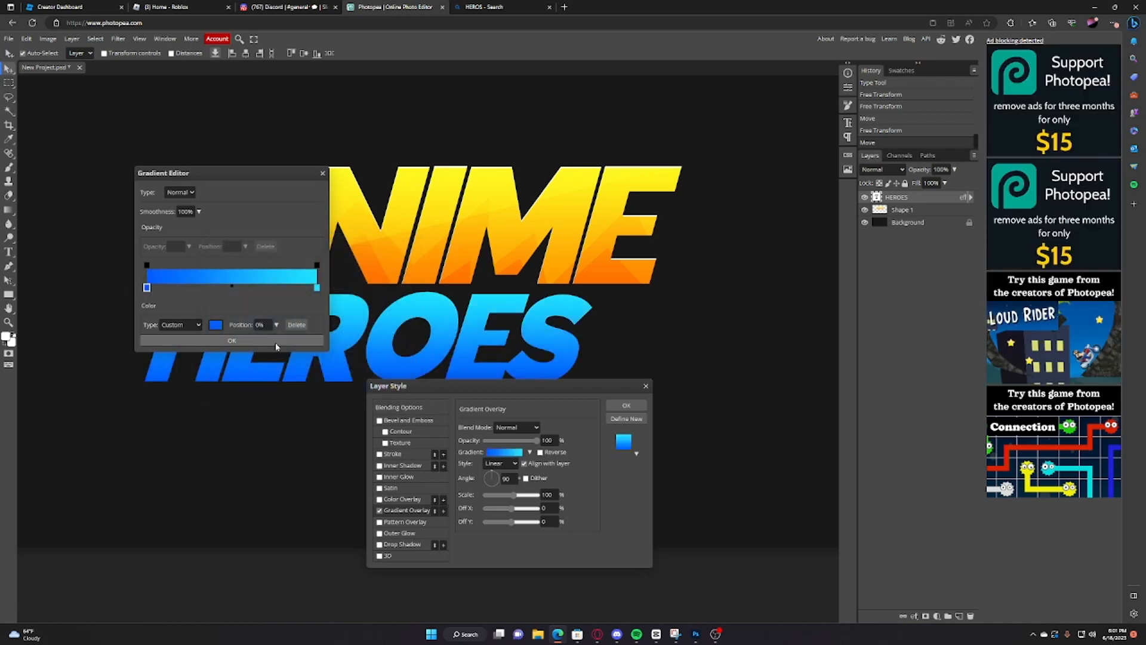
Accept the HEROES gradient colors, enable a white Inner Shadow on the text, and apply the layer style
left_click(232, 341)
left_click(409, 466)
scroll(416, 316, "up", 3)
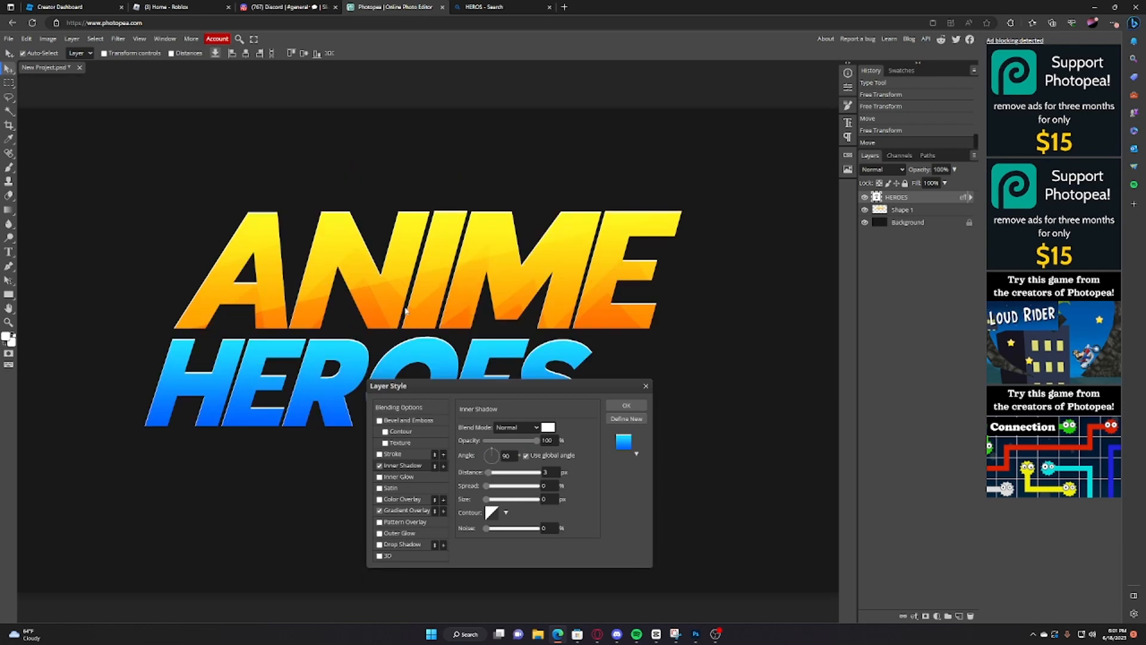
scroll(418, 315, "down", 4)
scroll(434, 305, "up", 1)
scroll(434, 305, "up", 1)
left_click(627, 405)
scroll(113, 334, "down", 1)
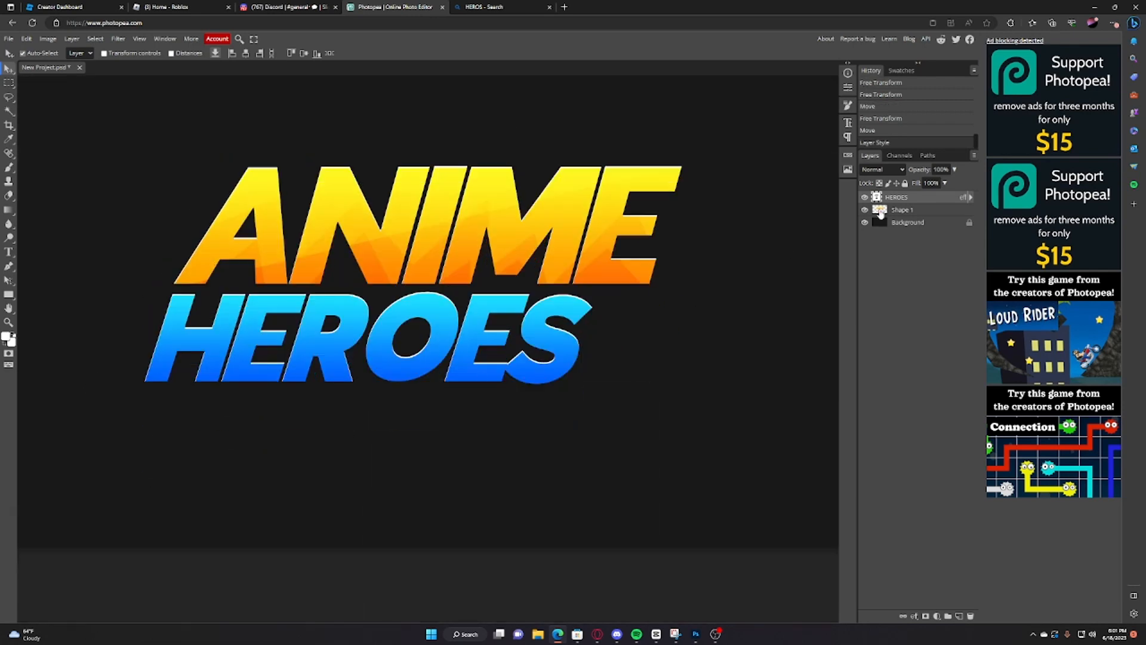
Rasterize the layer style of the HEROES layer
right_click(911, 199)
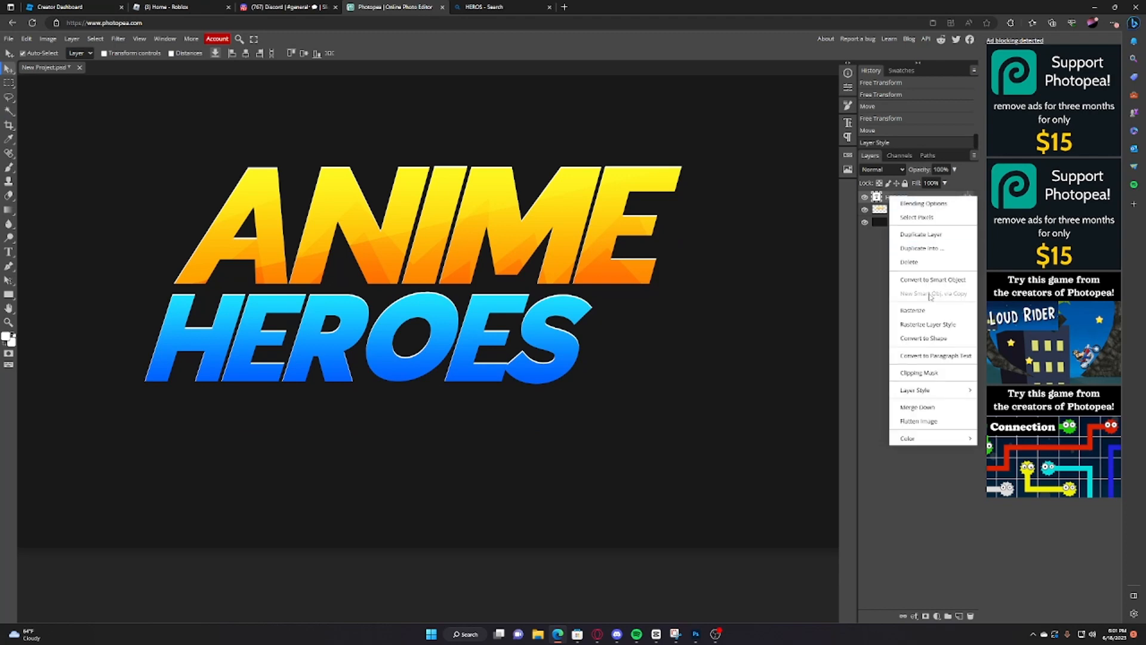
left_click(933, 327)
scroll(529, 242, "down", 1)
scroll(529, 242, "up", 2)
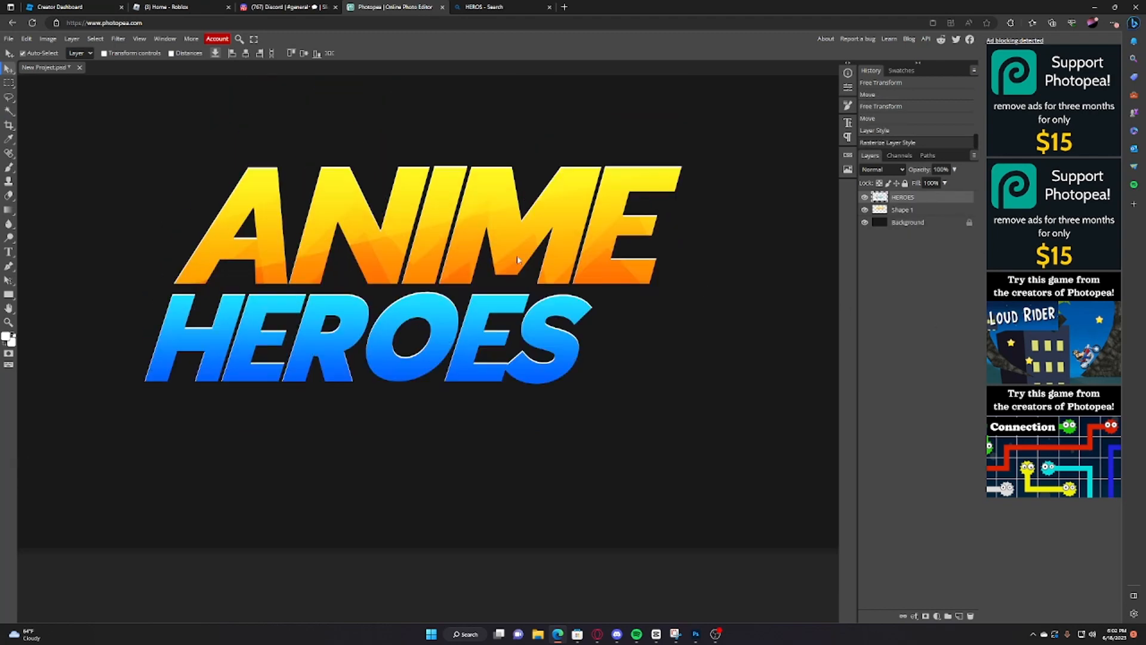
scroll(536, 367, "up", 1)
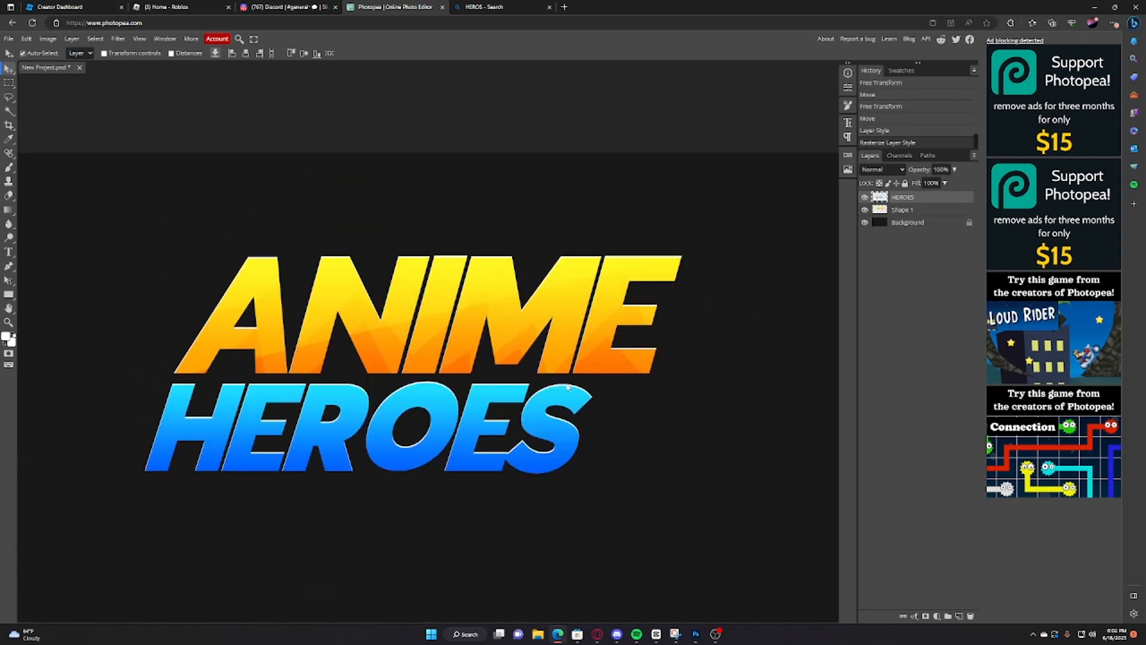
scroll(574, 387, "down", 1)
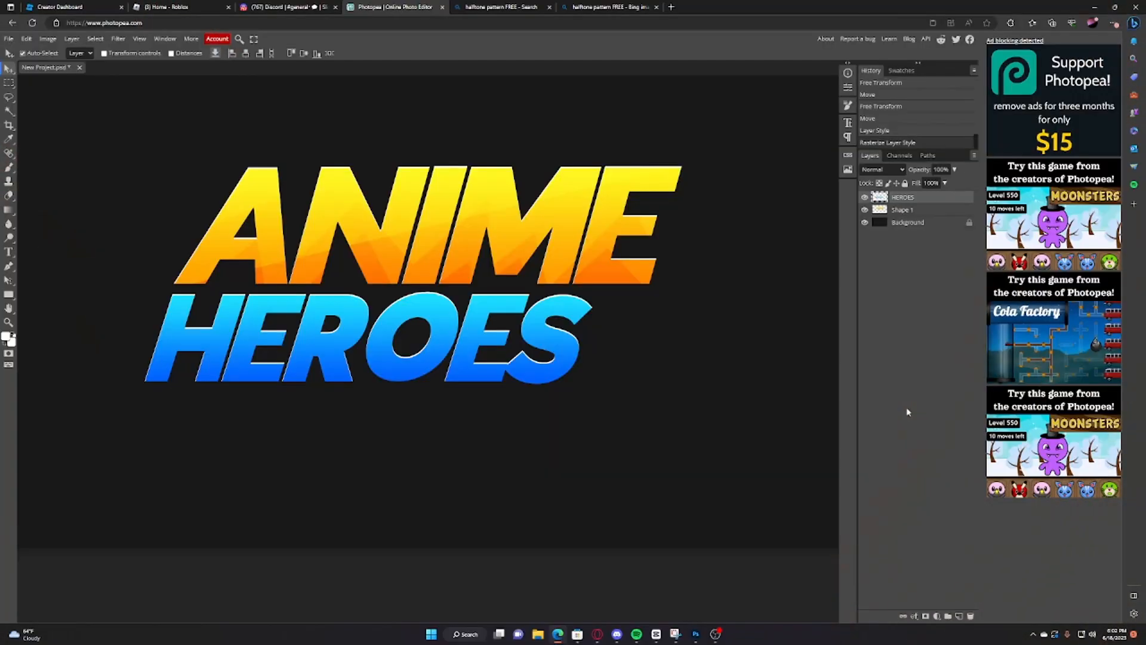
Paste the copied halftone pattern, place it over the letters HER, and clip it to the HEROES layer
key("ctrl+v")
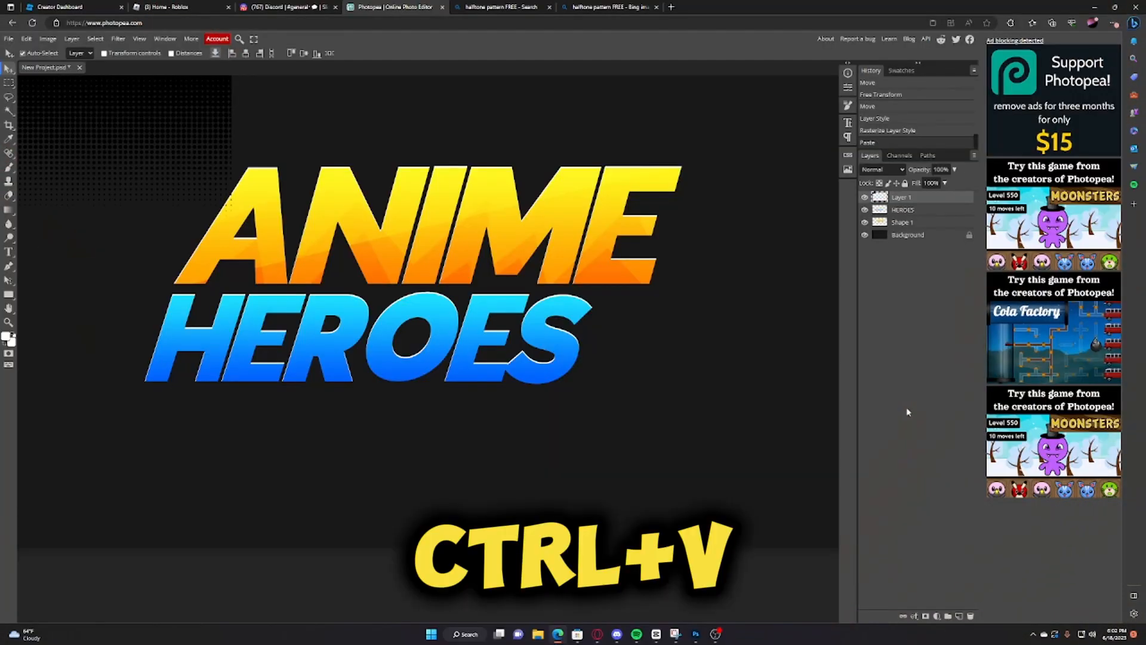
left_click_drag(131, 128, 259, 329)
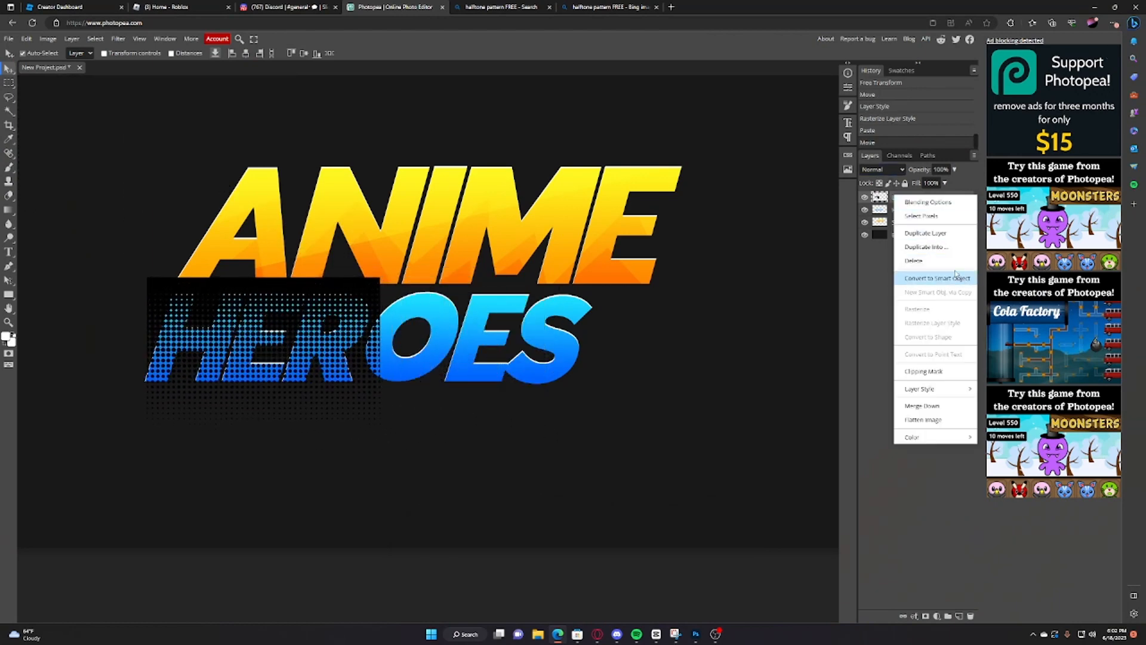
left_click(956, 371)
Turn the halftone pattern white with a Hue/Saturation adjustment, setting Lightness to 100
left_click(48, 39)
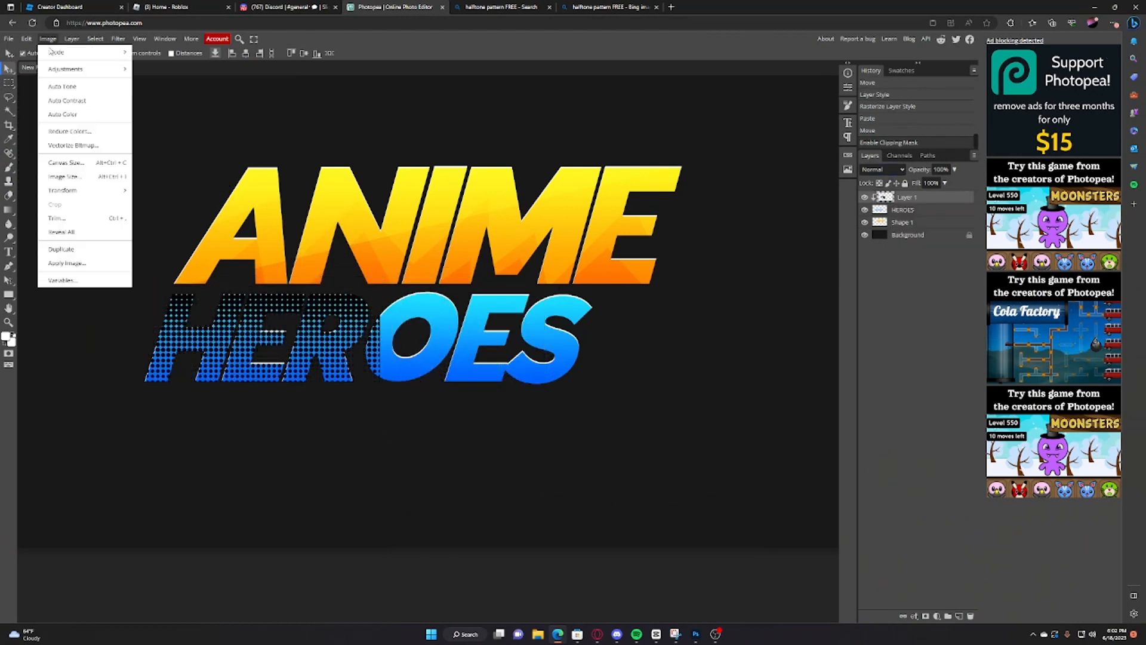
mouse_move(72, 69)
left_click(185, 149)
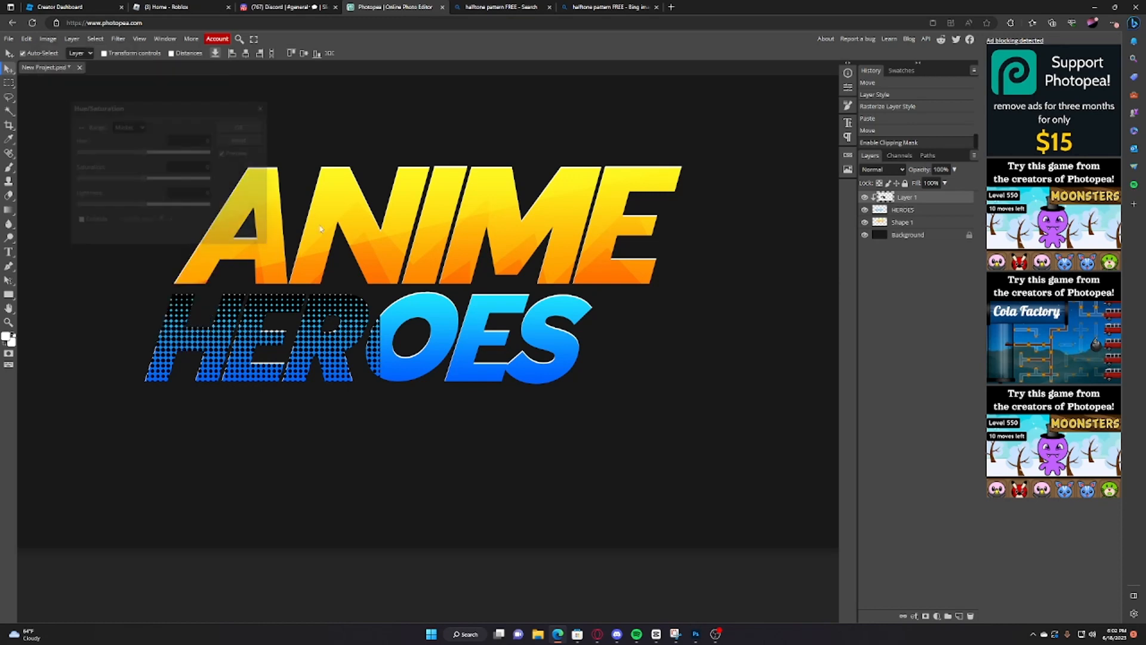
left_click_drag(144, 205, 263, 199)
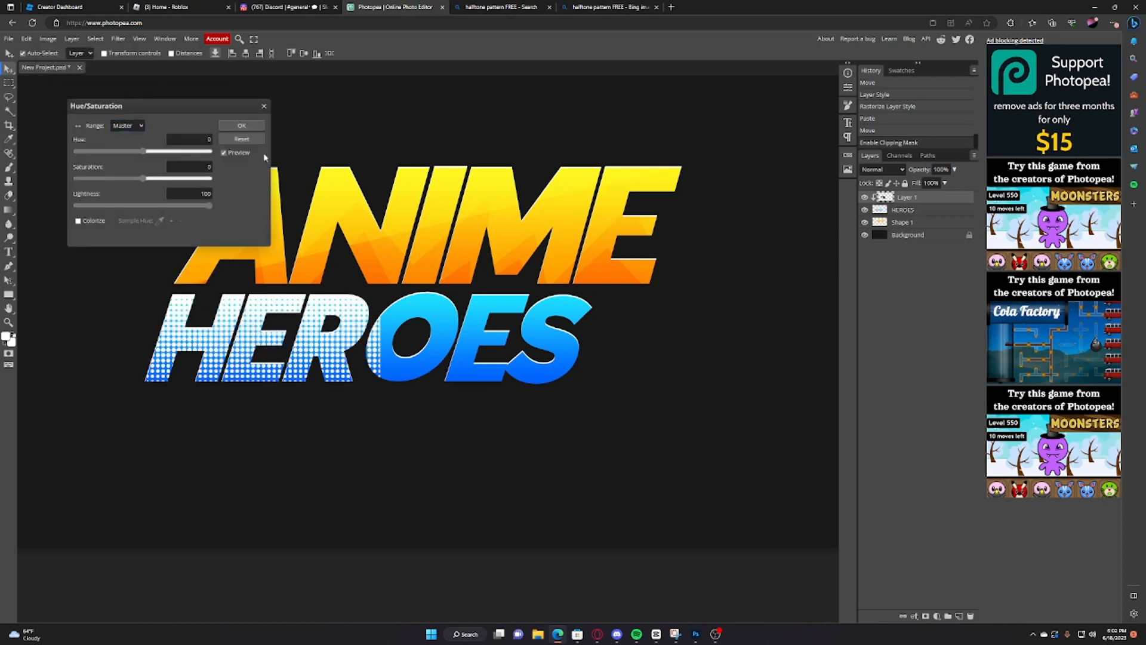
left_click(242, 125)
Free-transform the halftone pattern down to about 90% so it covers the letters HER, and apply it
left_click(26, 39)
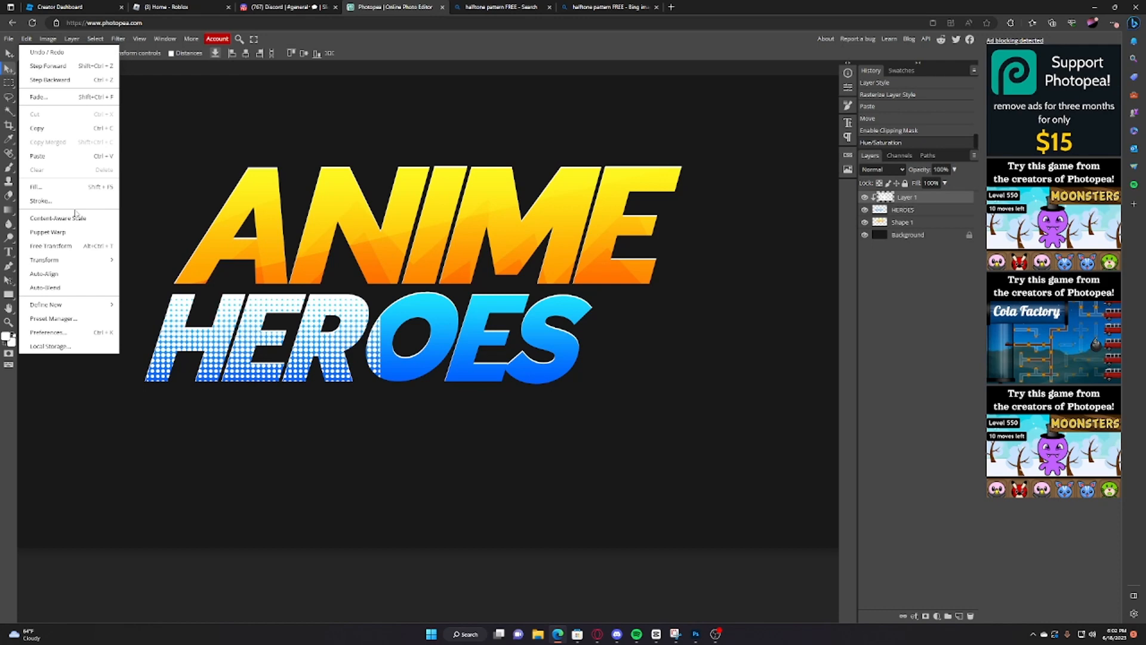
left_click(65, 246)
left_click_drag(382, 353, 496, 371)
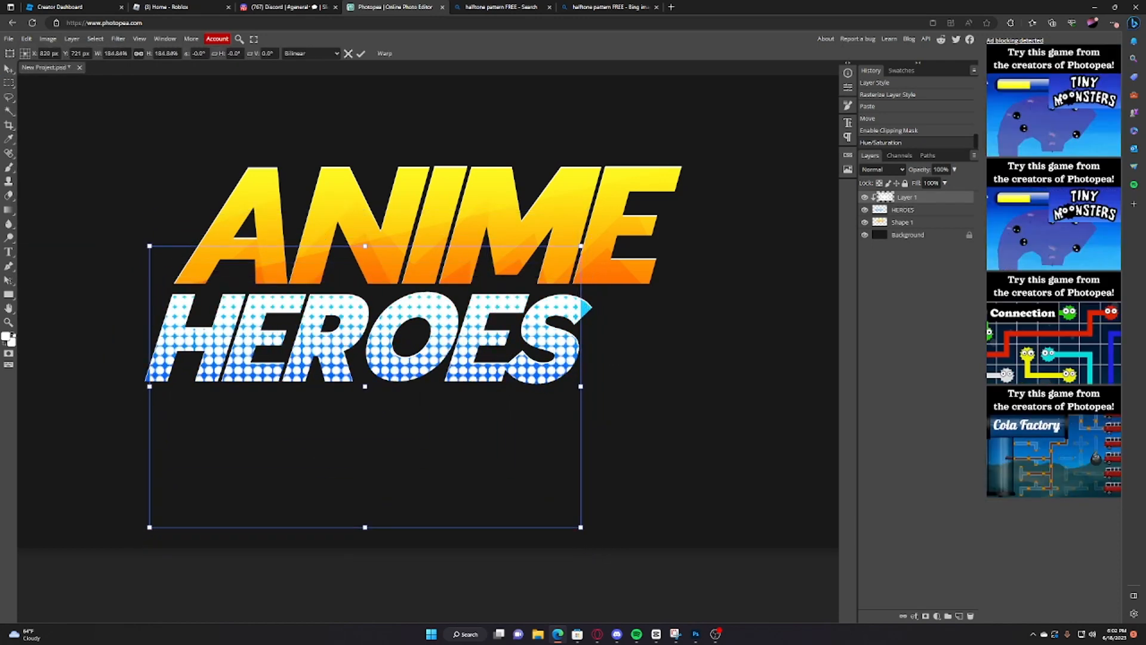
left_click_drag(583, 382, 360, 424)
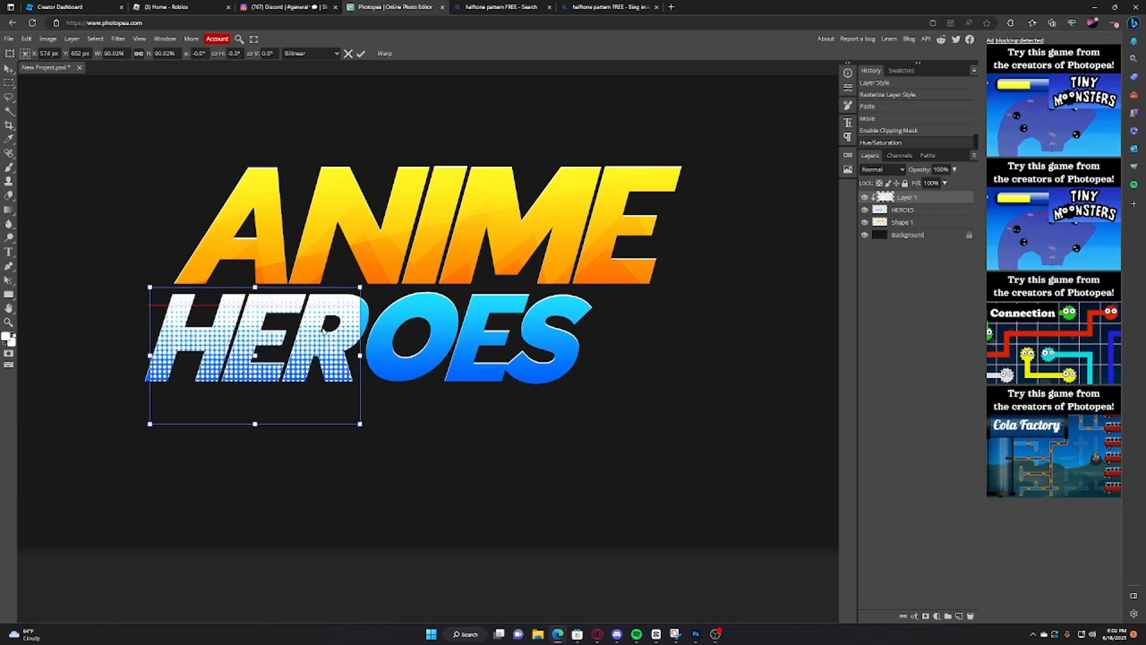
left_click(8, 68)
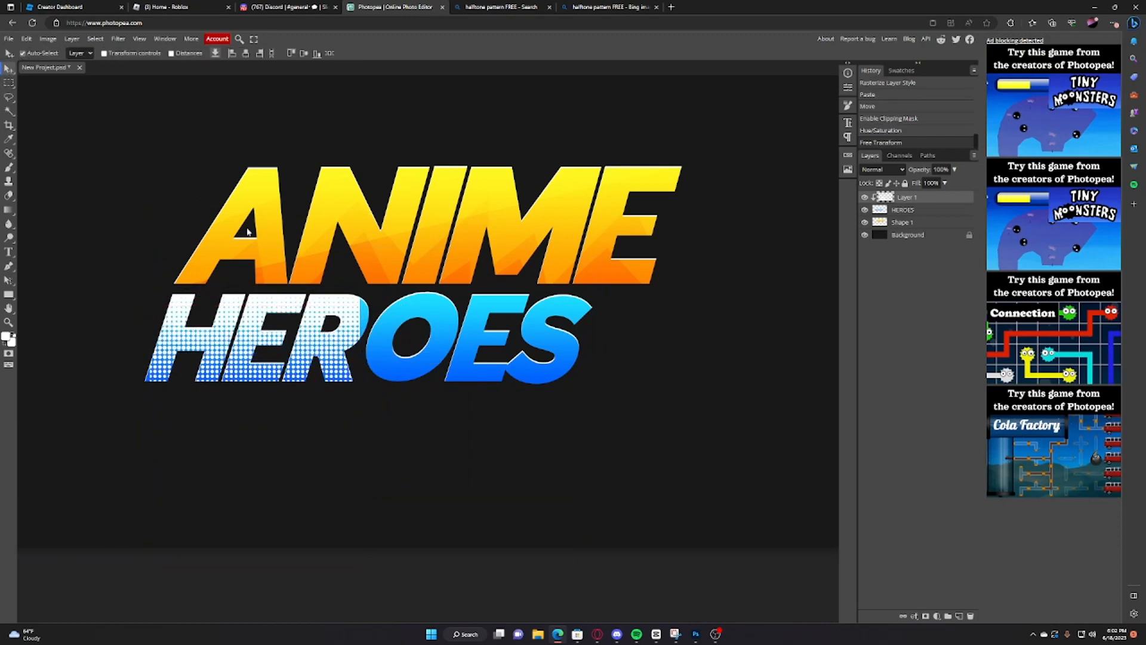
Duplicate the halftone layer twice, line the copies up across the rest of HEROES, and select all three halftone layers
right_click(895, 198)
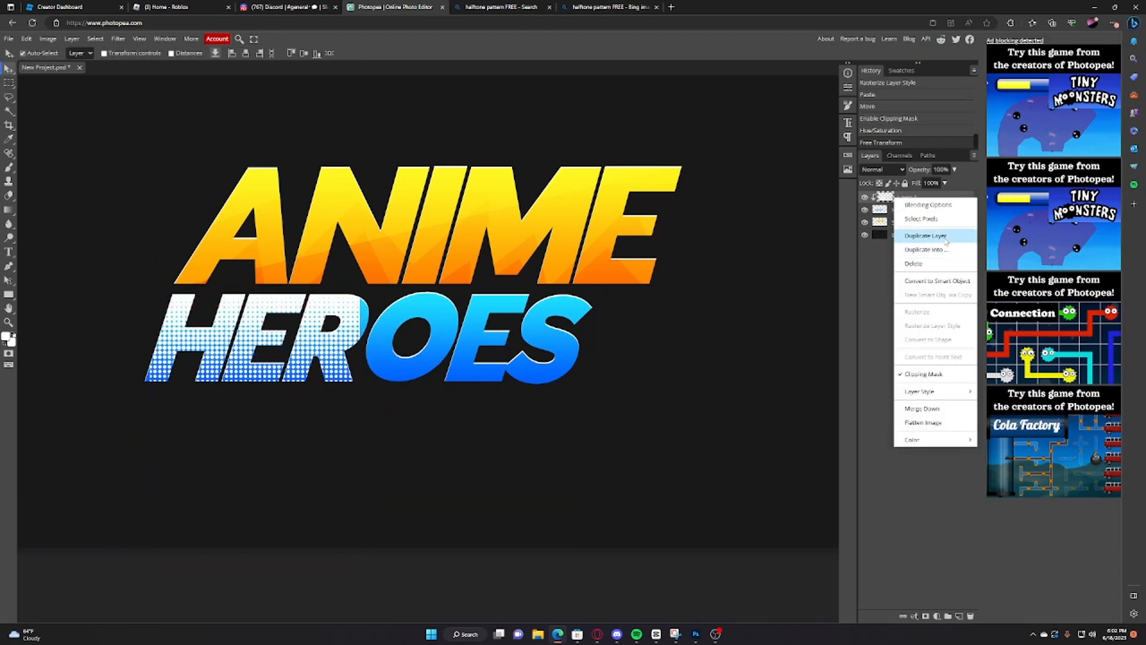
left_click(946, 236)
left_click_drag(316, 330, 529, 330)
left_click_drag(528, 330, 529, 330)
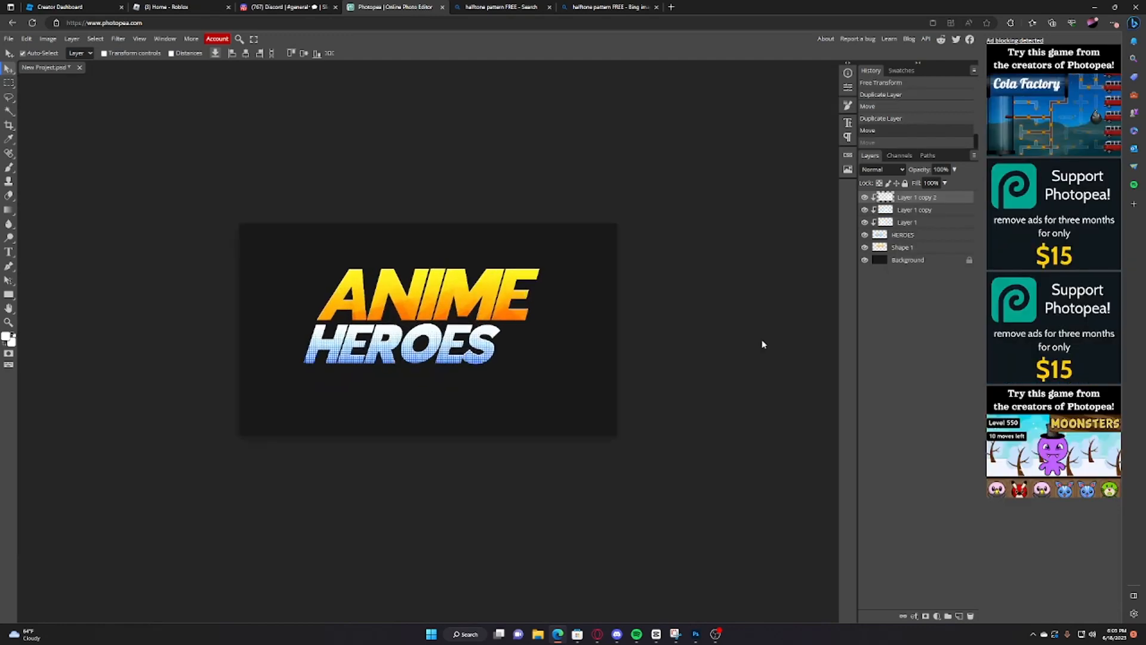
key("ctrl+plus")
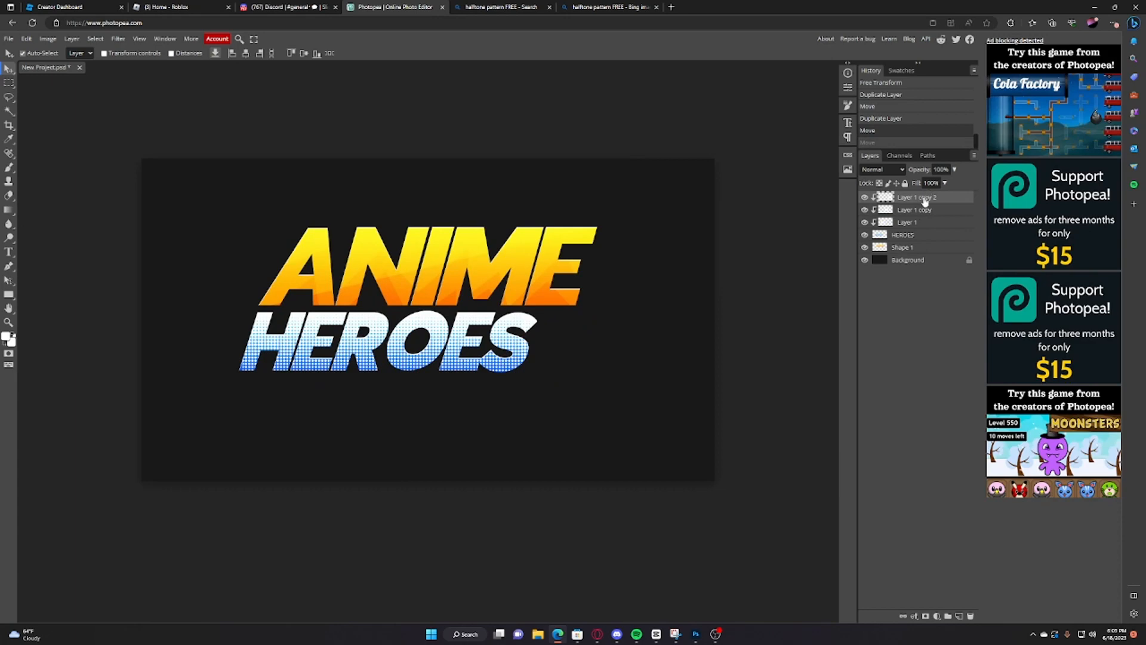
left_click(910, 223, "shift")
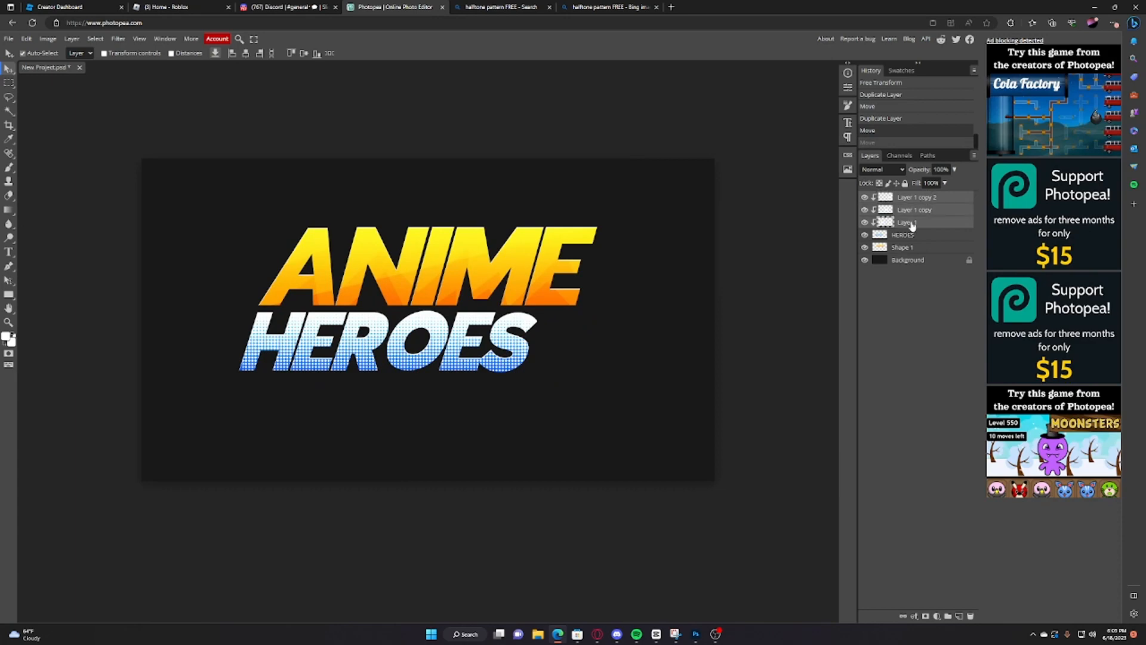
key("ctrl+e")
key("ctrl+plus")
key("ctrl+z")
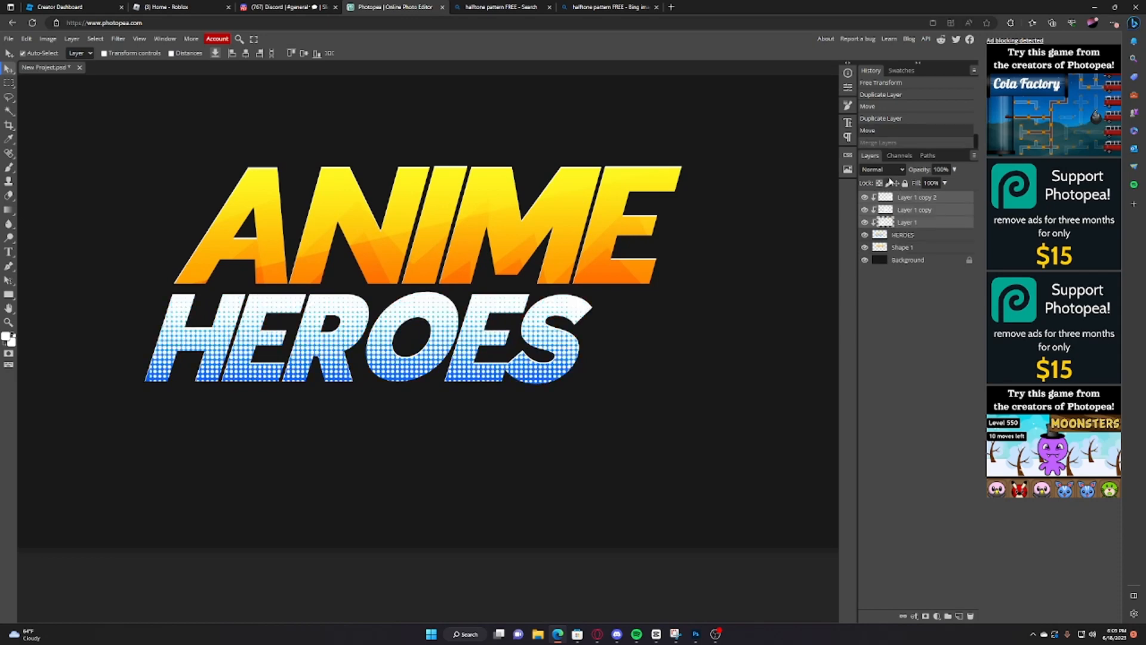
Set the three selected halftone layers to Overlay blend mode with 31% opacity
left_click(882, 169)
left_click(873, 306)
left_click(954, 170)
left_click_drag(955, 183, 922, 187)
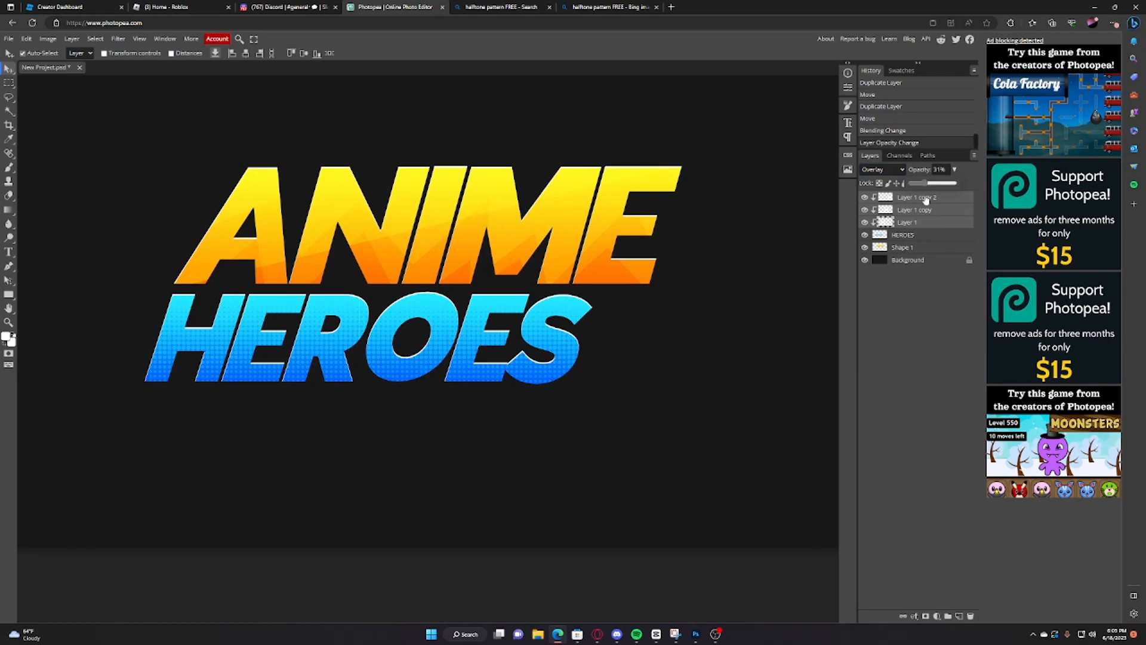
left_click(907, 237)
key("ctrl+e")
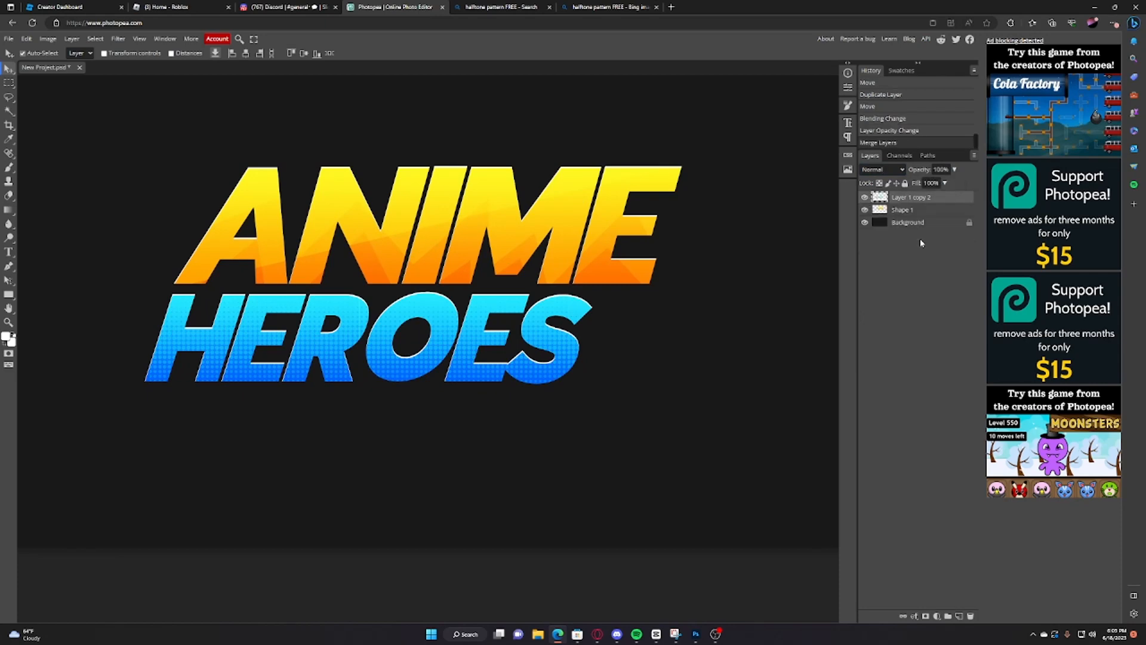
key("ctrl+plus")
key("ctrl+plus")
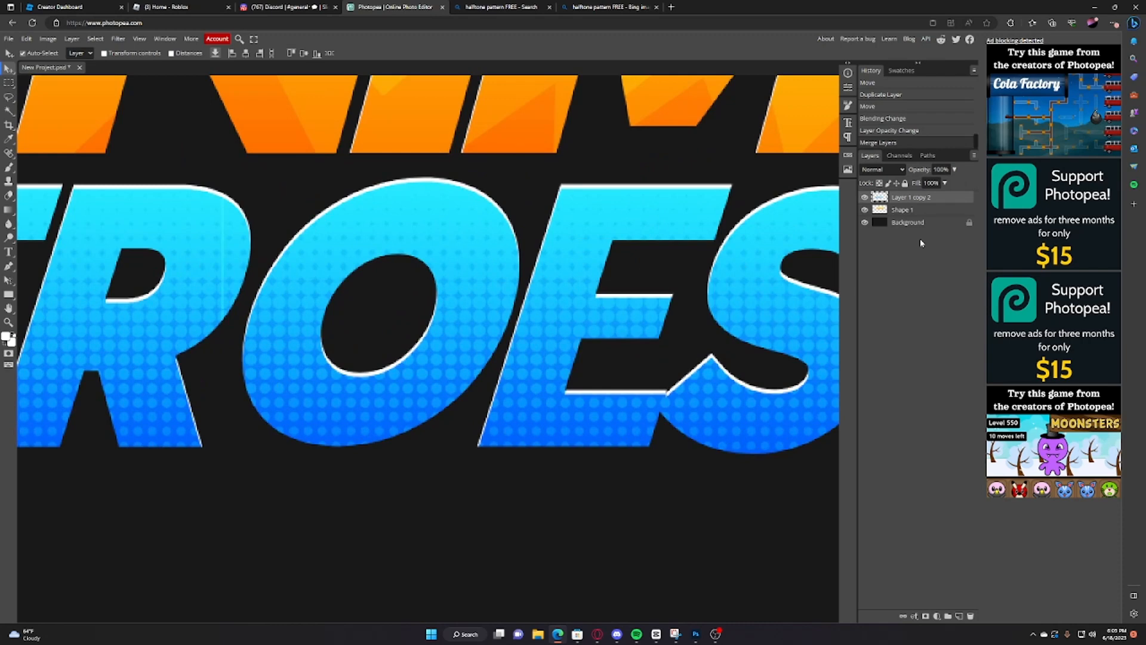
key("ctrl+z")
Nudge the two duplicated halftone layers slightly left to close the seam in the dot pattern over the R
left_click(927, 200)
left_click(907, 210, "ctrl")
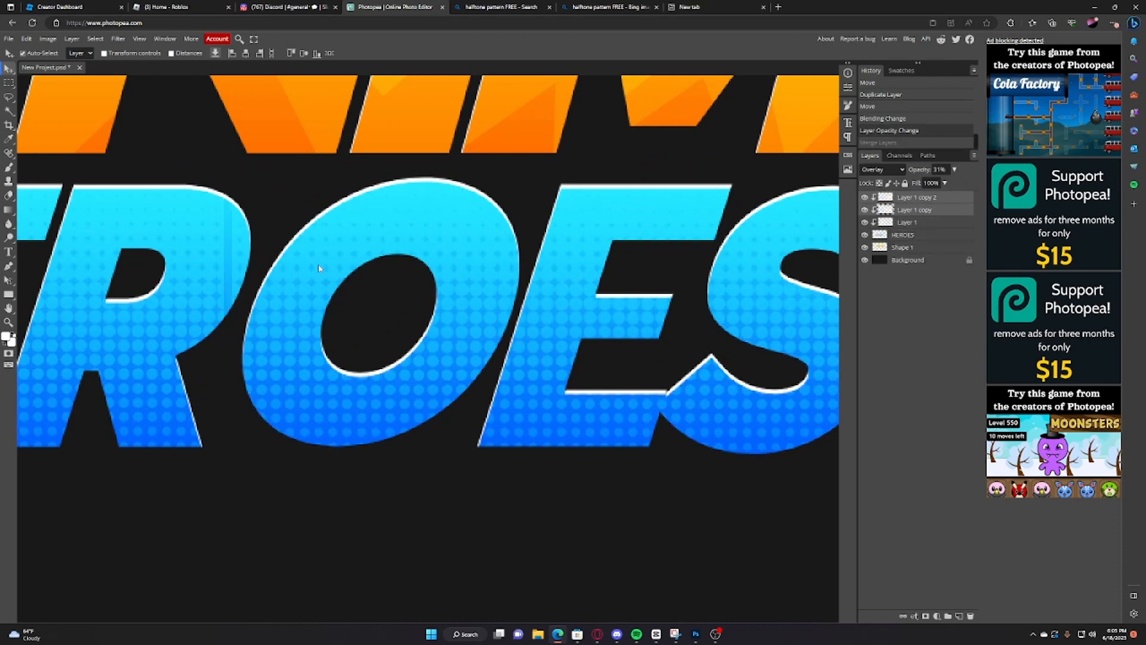
key("Left")
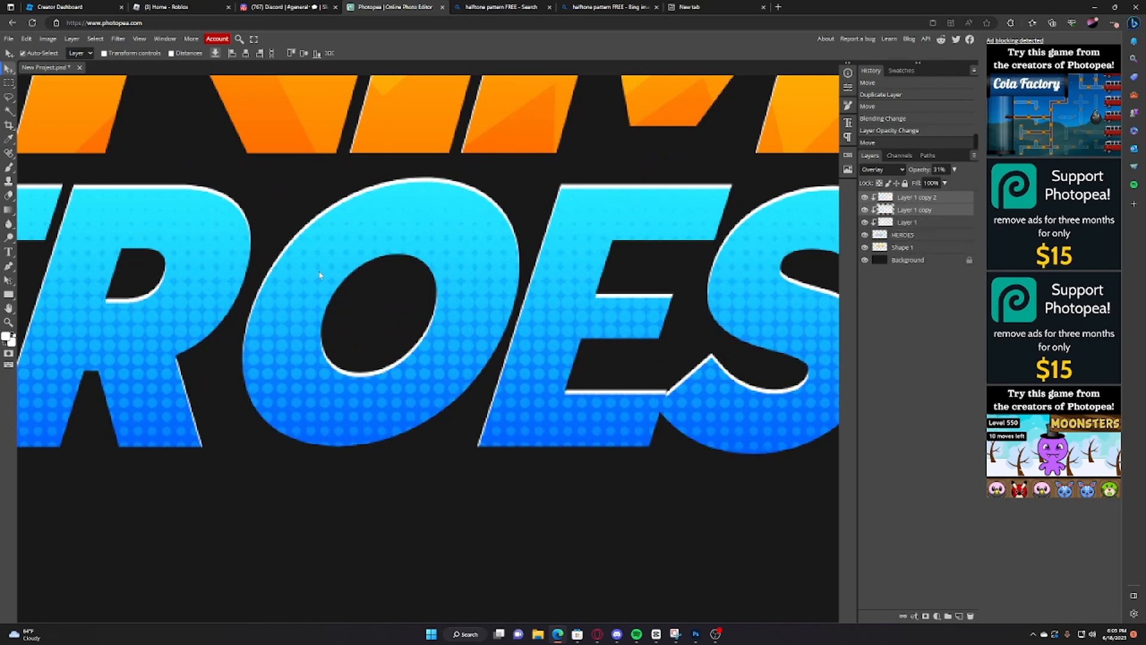
Merge the three halftone layers with HEROES, and merge the result with the ANIME shape into one logo layer
key("ctrl+minus")
key("ctrl+minus")
key("ctrl+minus")
left_click(905, 235, "shift")
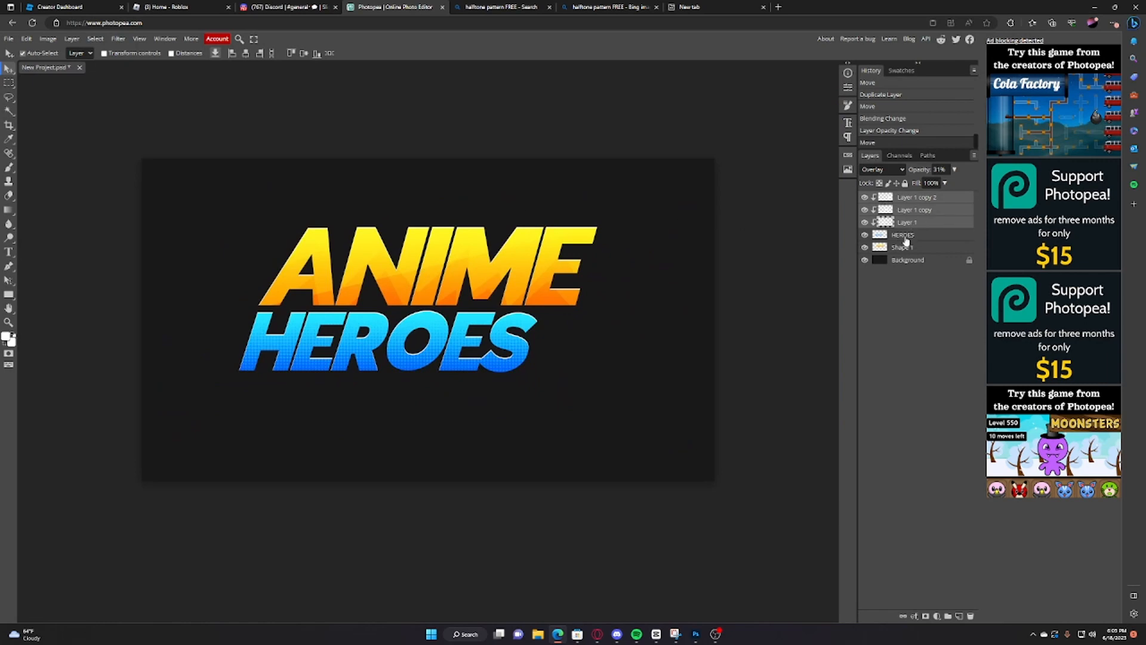
key("ctrl+e")
scroll(783, 238, "up", 7)
scroll(772, 236, "down", 7)
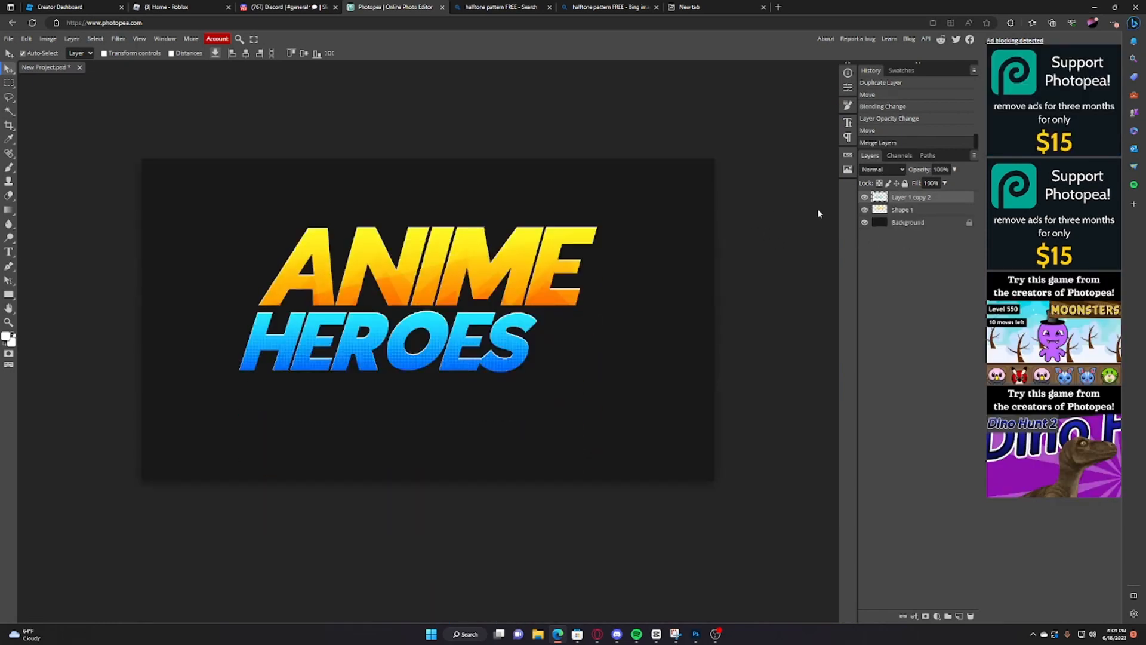
left_click(912, 212, "shift")
key("ctrl+e")
Add a 34 px outside Stroke in a near-black grey to the merged logo layer and apply it
right_click(919, 197)
left_click(928, 200)
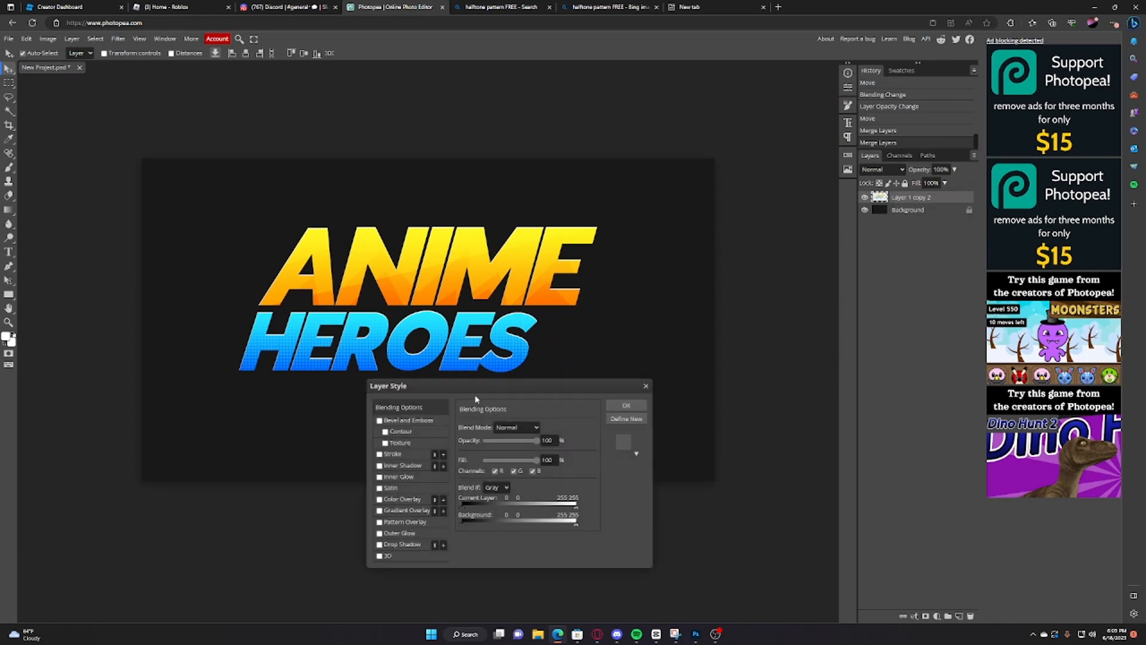
left_click(394, 455)
left_click_drag(483, 428, 496, 429)
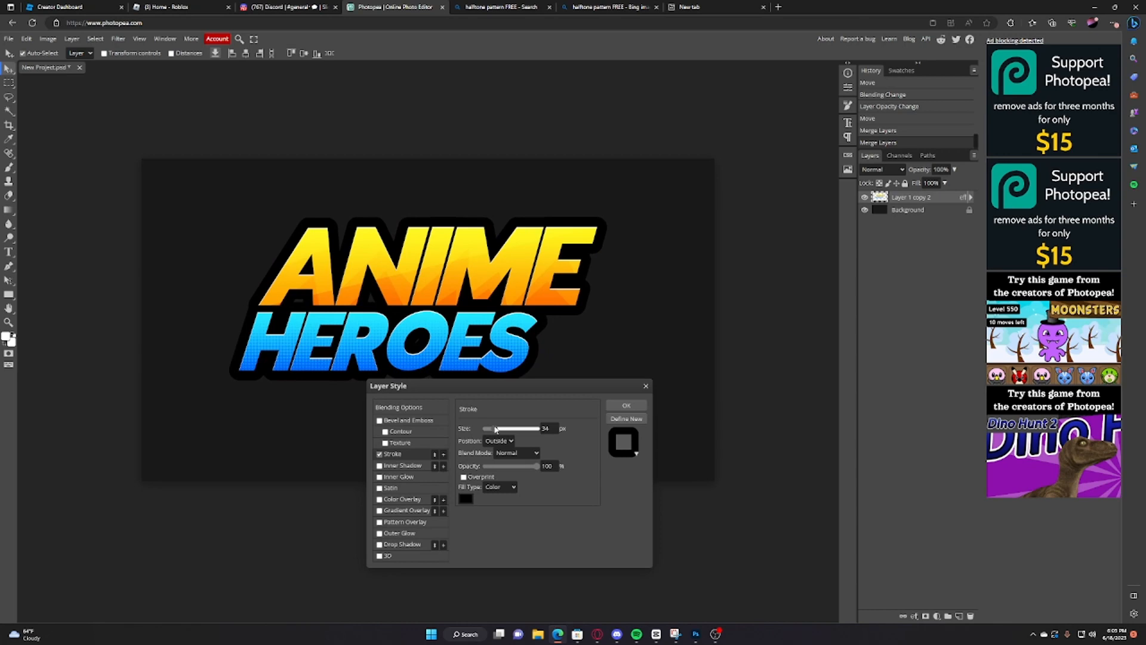
left_click(466, 500)
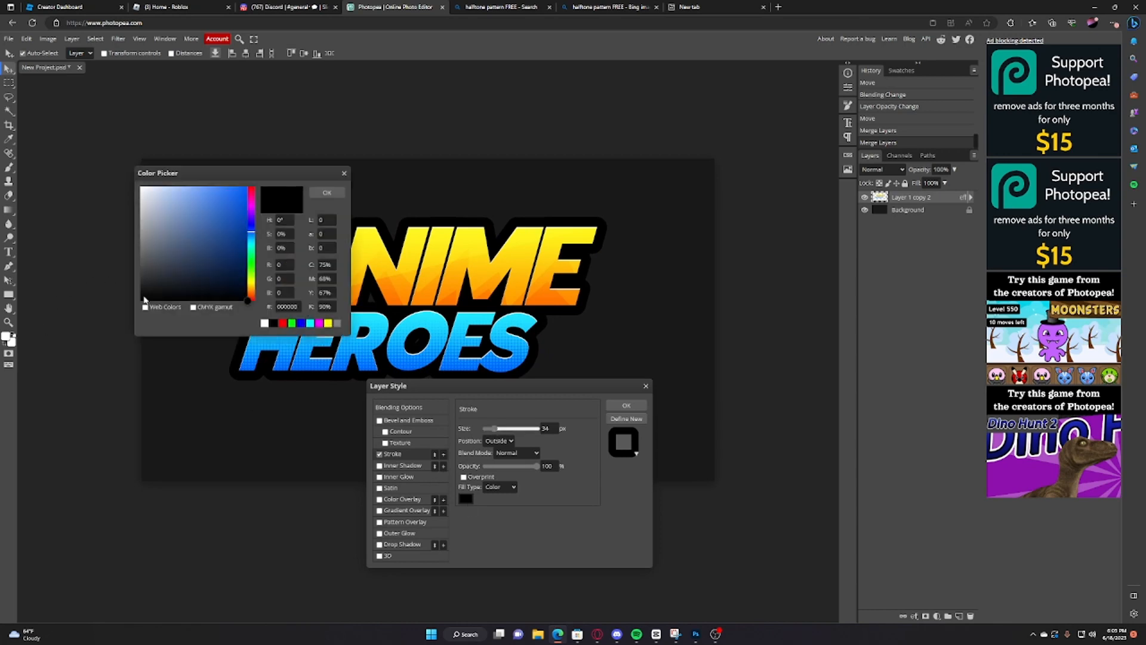
left_click_drag(143, 299, 138, 296)
key("Return")
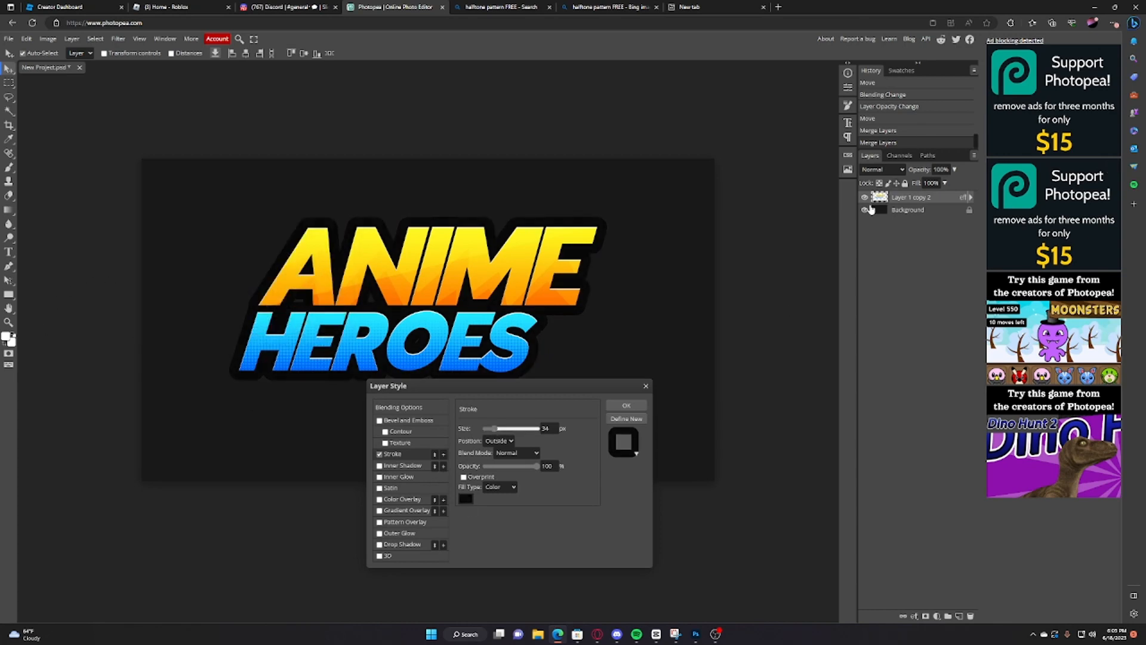
key("Return")
Hide the Background layer and check the outlined logo for transparent gaps
left_click(865, 210)
scroll(329, 409, "up", 5)
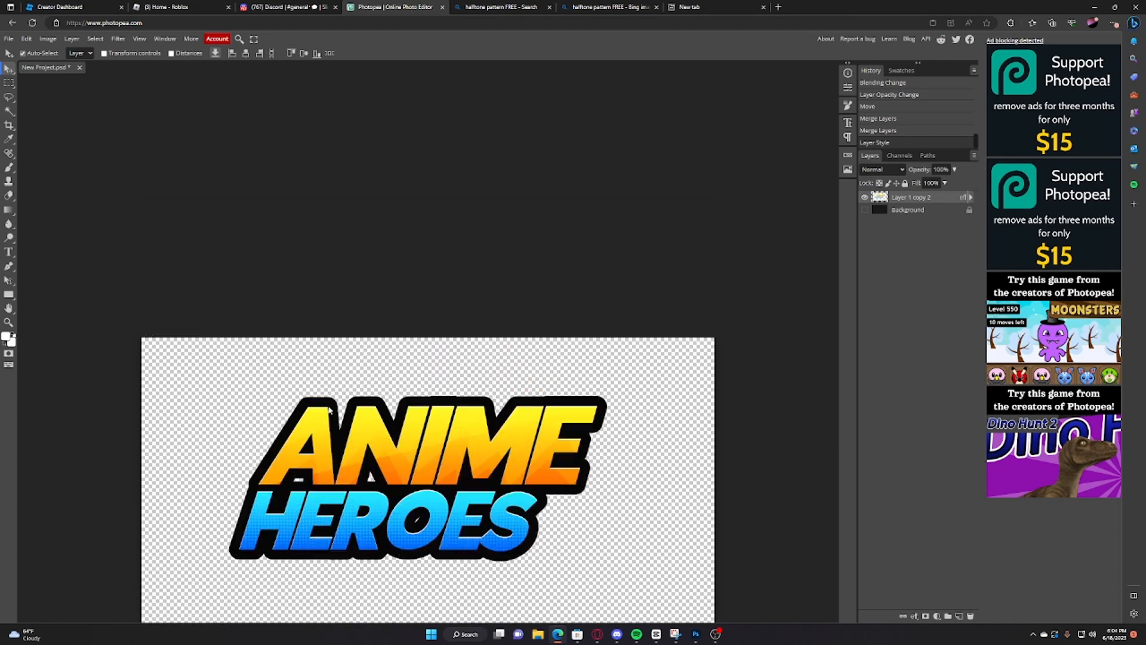
scroll(329, 410, "down", 5)
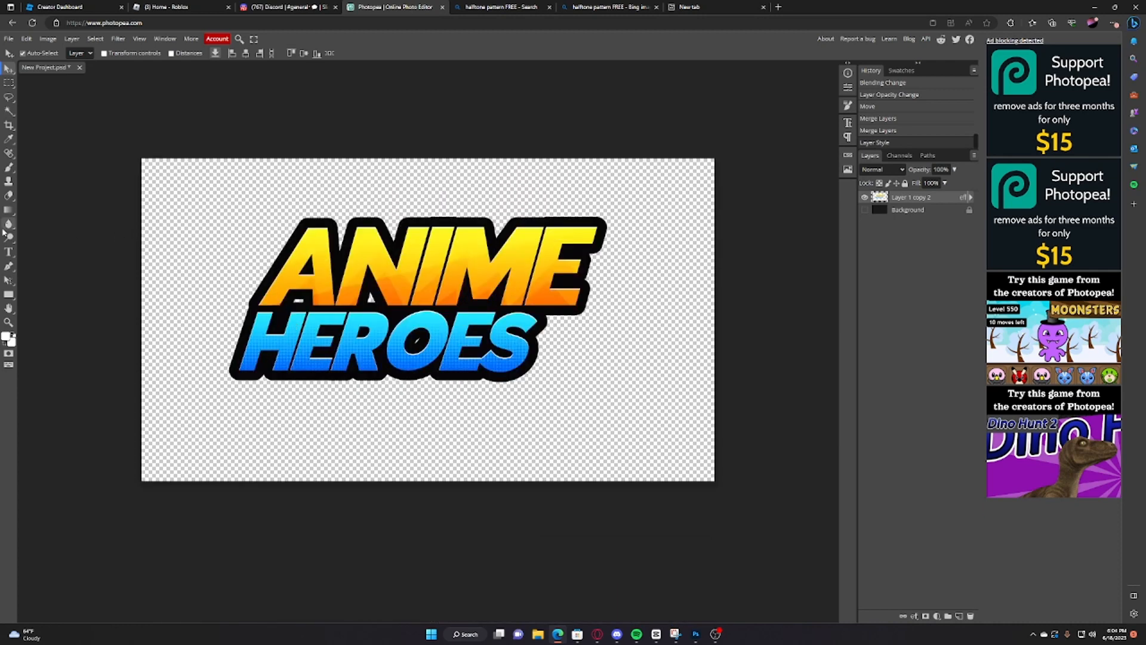
Draw a closed-off polygon shape with the Pen tool over the middle of the logo, covering the gaps between the letters
left_click(9, 266)
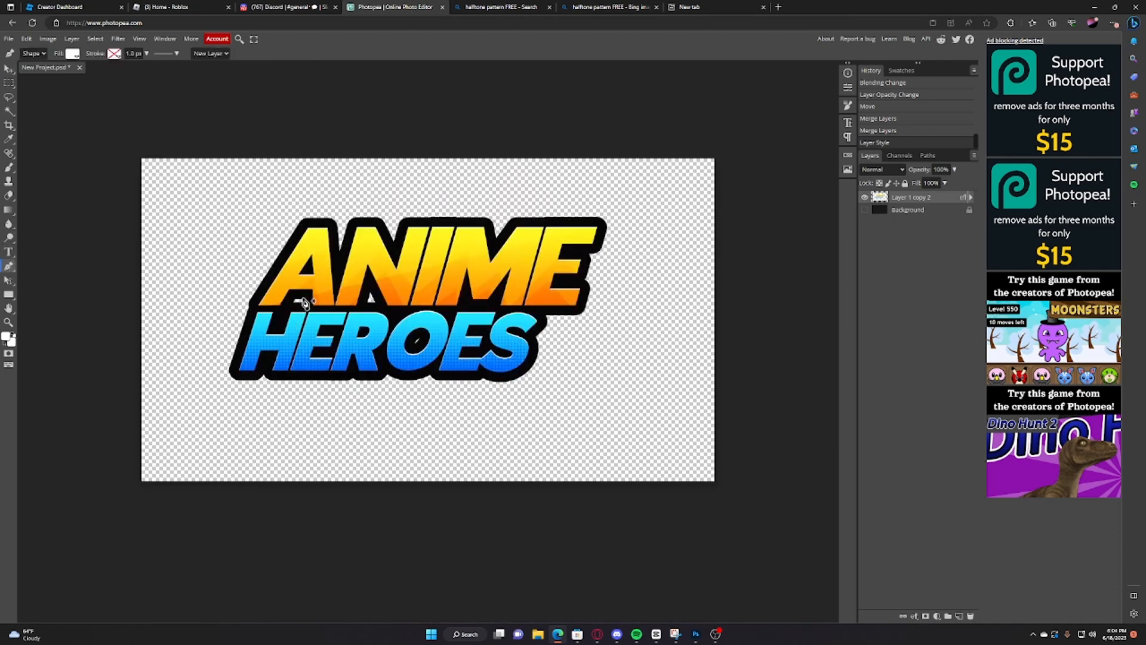
left_click(275, 319)
left_click(296, 245)
left_click(473, 256)
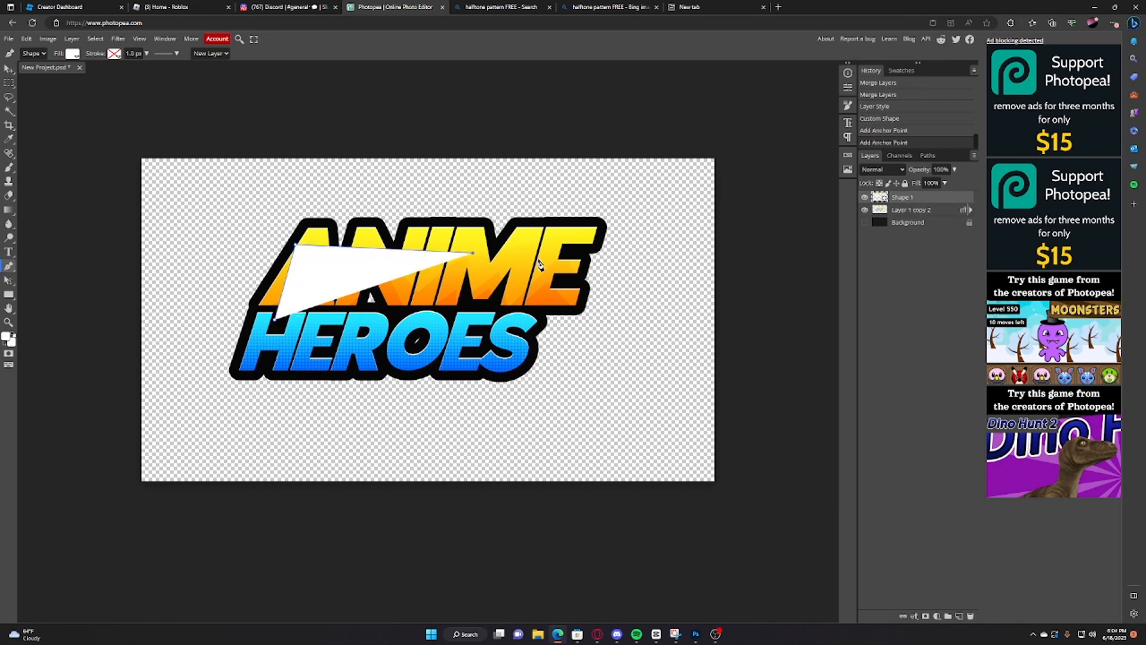
left_click(541, 258)
left_click(495, 357)
left_click(377, 357)
Fill the polygon shape with black and place it beneath the logo layer
left_click(72, 54)
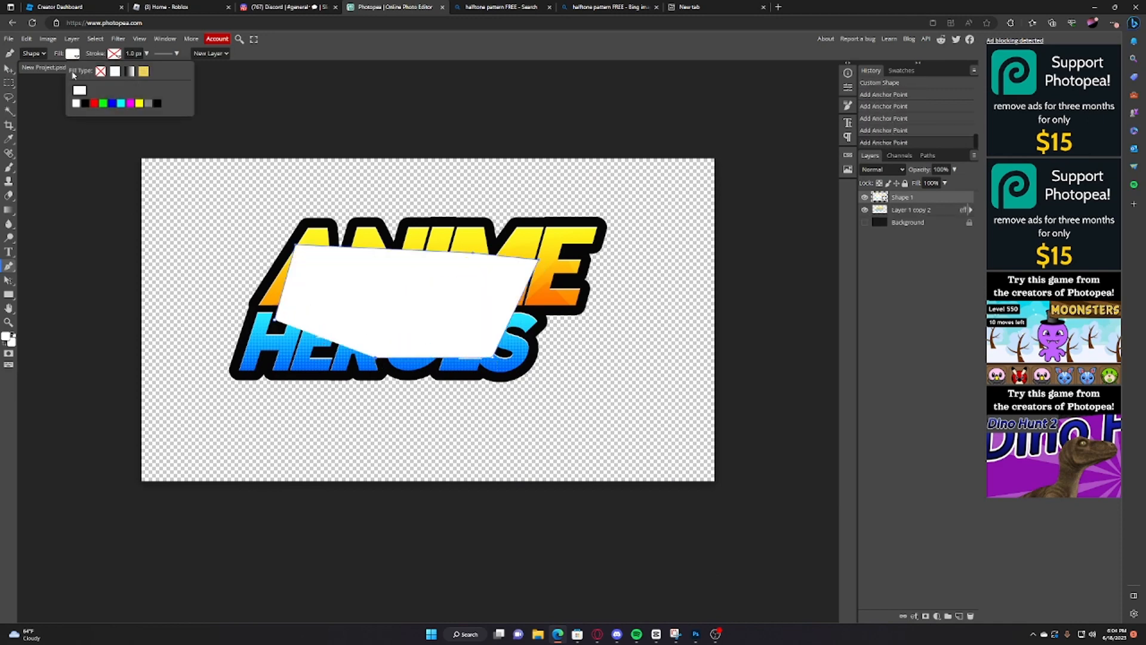
left_click(85, 100)
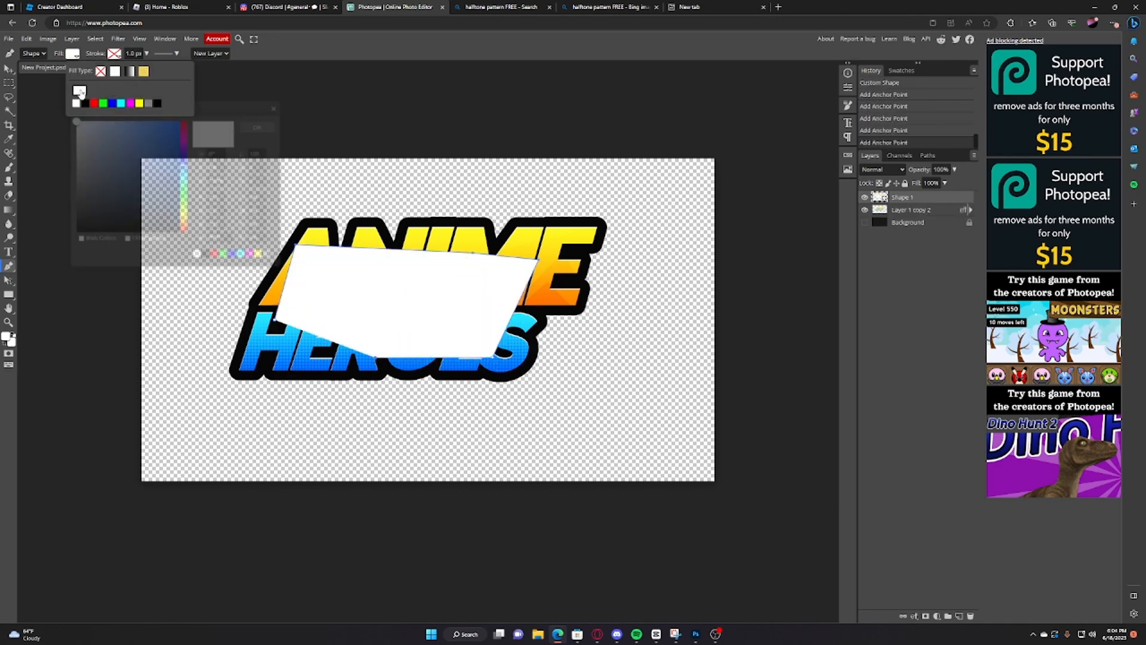
left_click(275, 126)
mouse_move(902, 198)
left_mouse_down()
mouse_move(908, 217)
mouse_move(912, 206)
left_mouse_up()
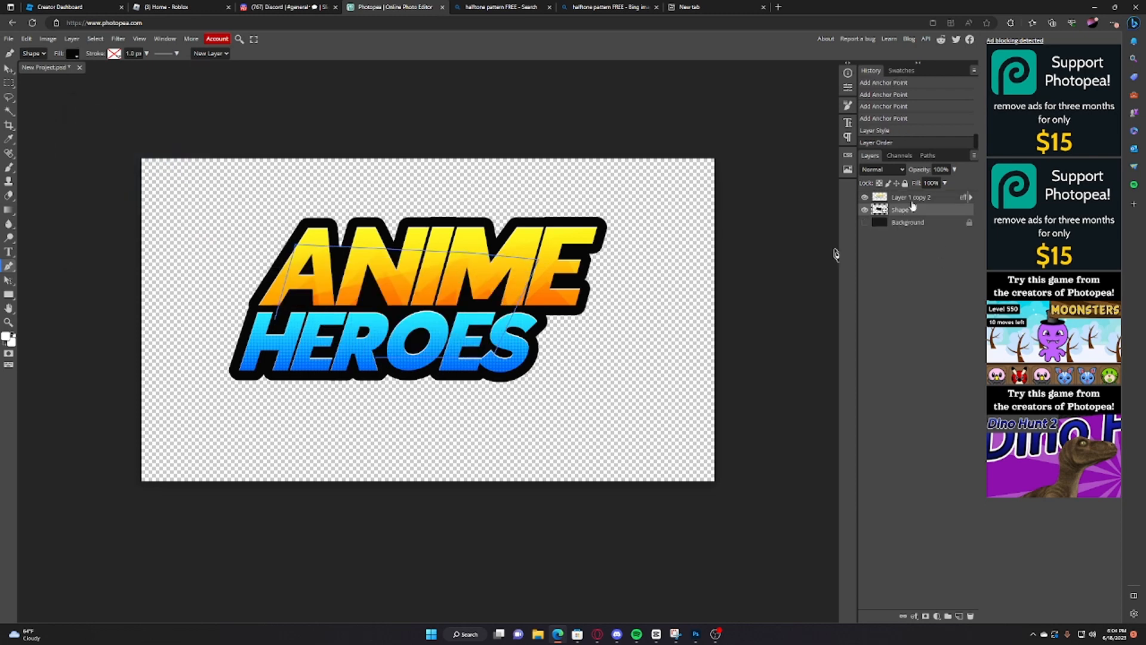
key("Return")
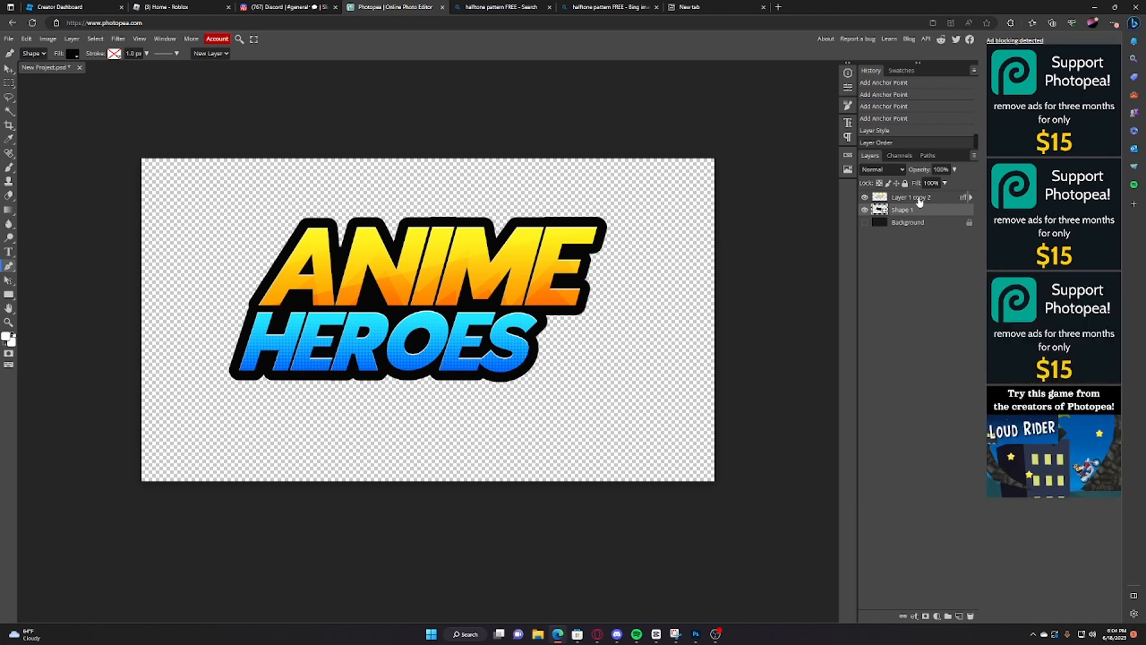
Merge the black polygon shape and the logo into one layer
key("ctrl+plus")
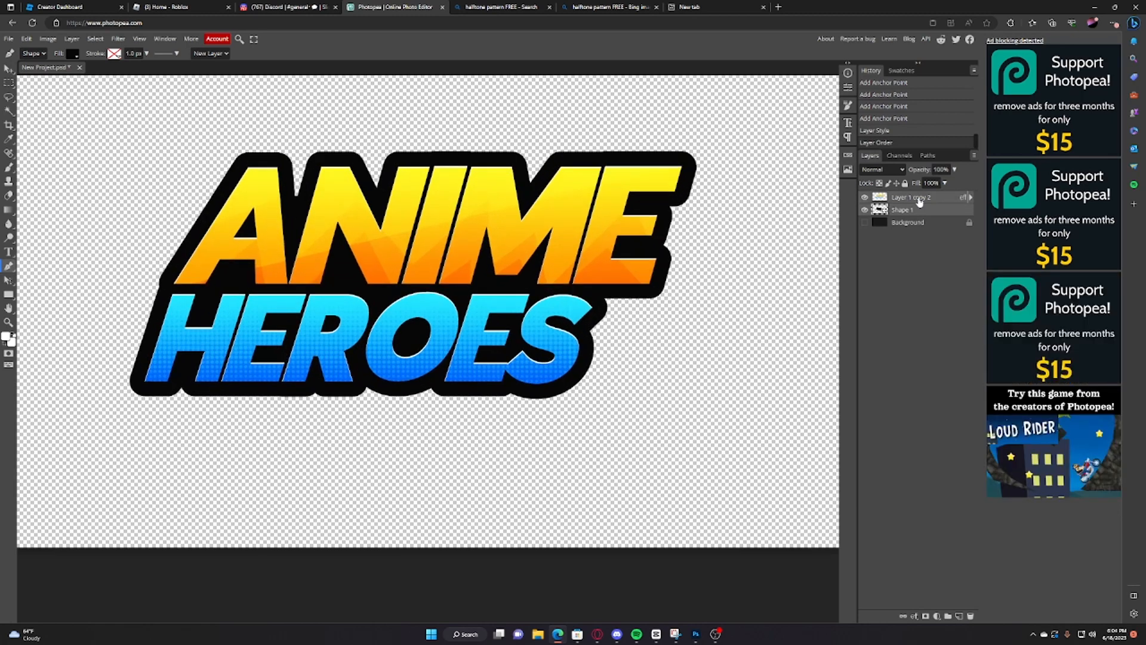
key("ctrl+e")
scroll(694, 209, "up", 1)
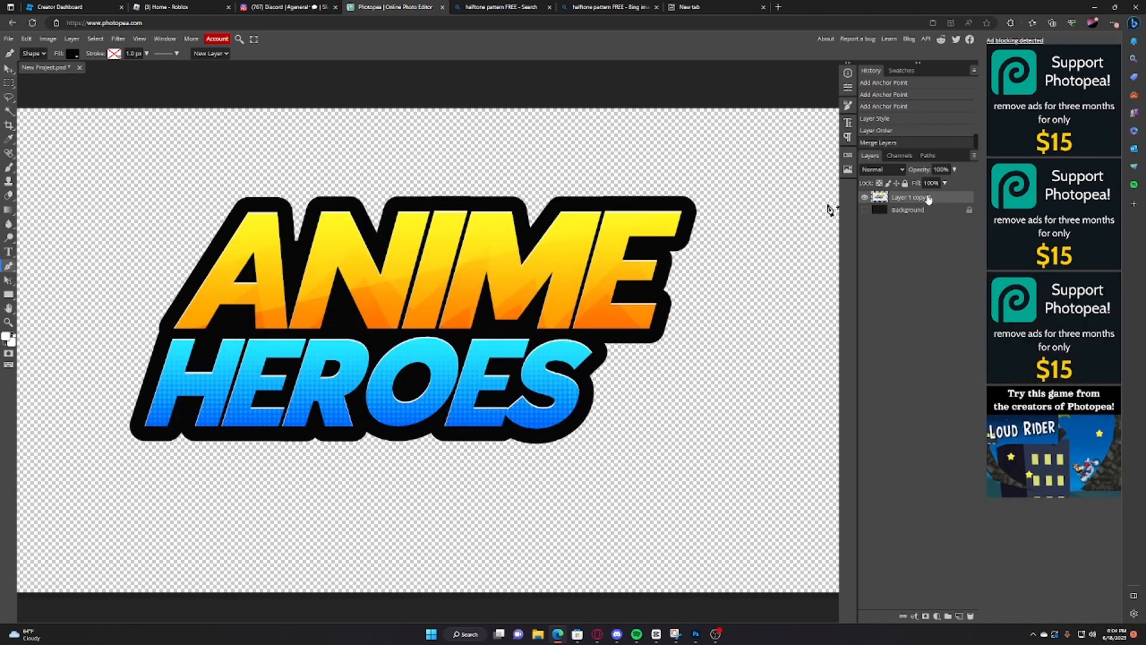
Add an outside Stroke of 7 px to the merged logo layer
right_click(892, 197)
left_click(914, 202)
left_click(403, 454)
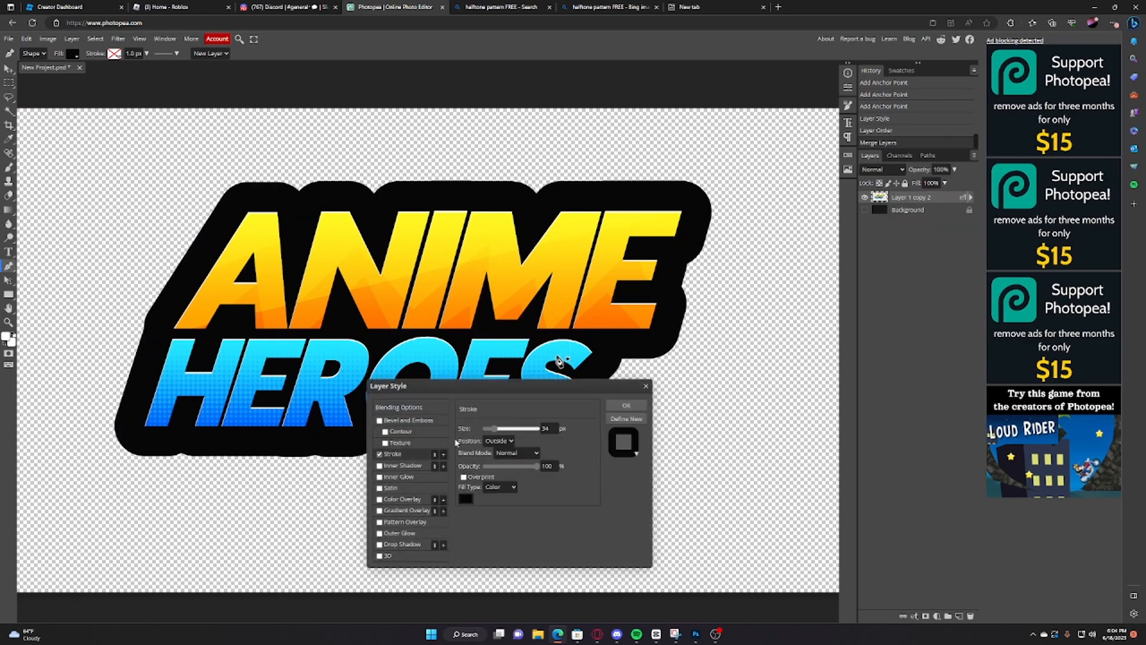
left_click_drag(495, 430, 487, 431)
Try a solid amber stroke colour, ffba09, sampled from the ANIME lettering
left_click(465, 499)
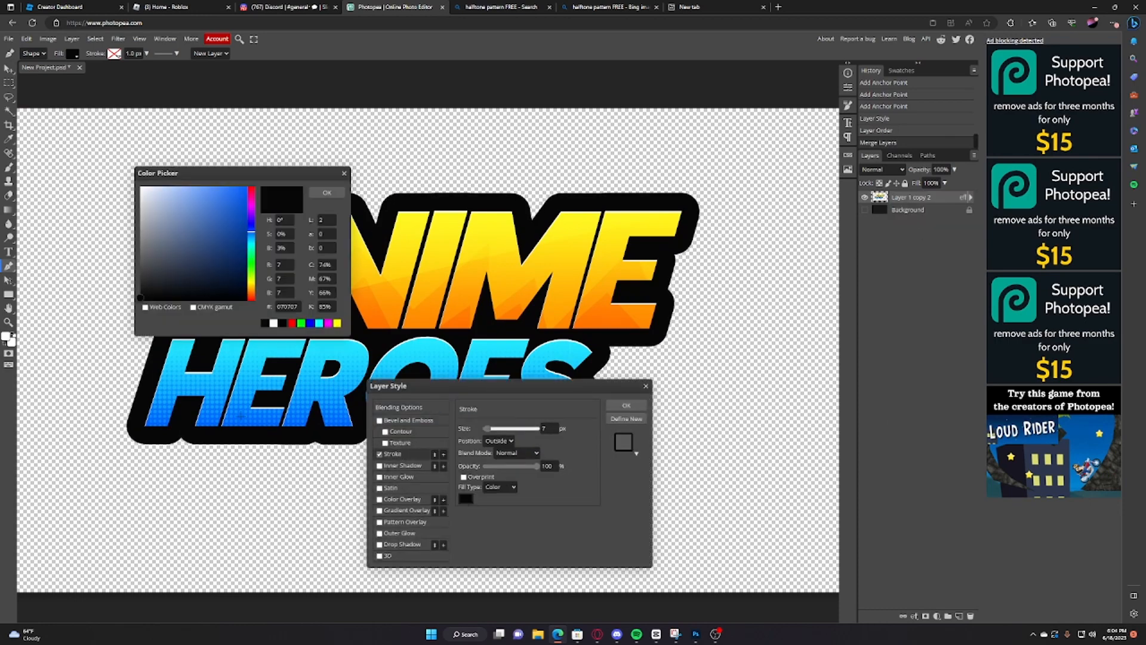
left_click(237, 412)
left_click(421, 286)
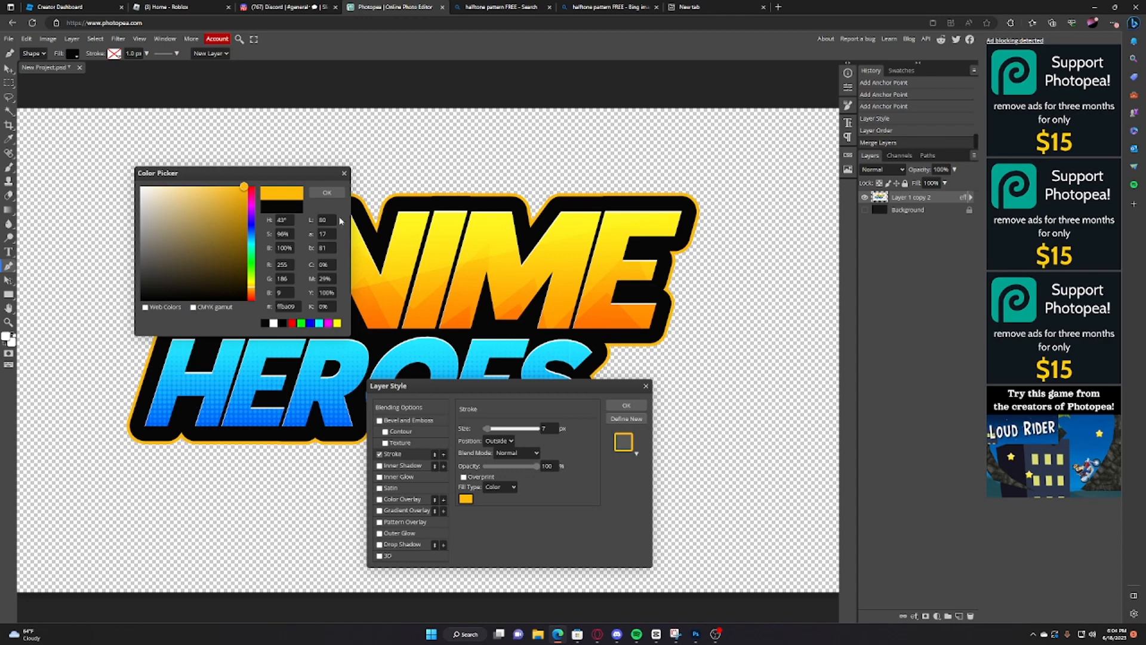
left_click(327, 192)
Set the stroke size to 9 px and its fill type to Gradient
left_click_drag(487, 429, 487, 428)
left_click(501, 487)
left_click(499, 508)
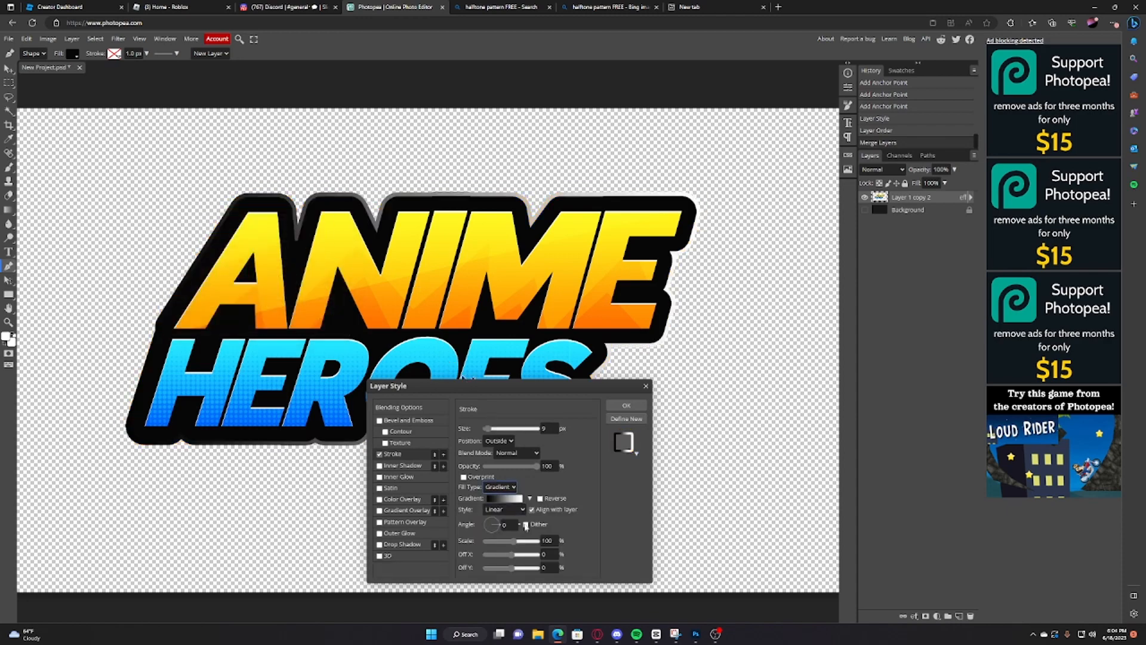
Set the end stop of the stroke gradient to yellow, fff824, sampled from the upper part of the ANIME lettering
left_click(504, 498)
left_click(317, 288)
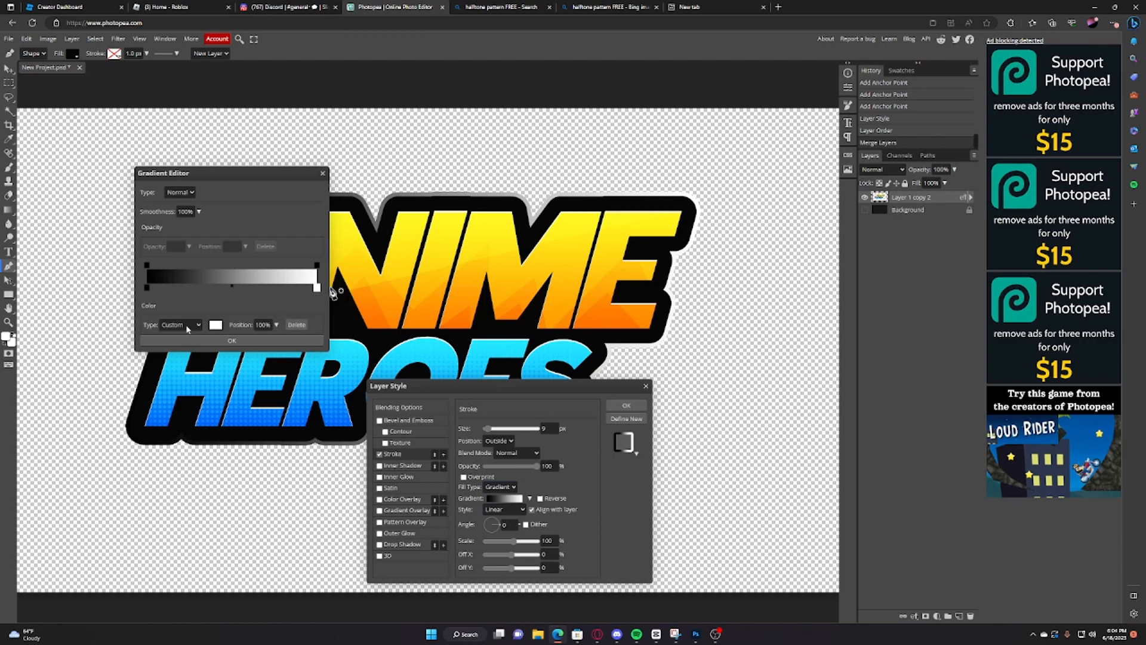
left_click(215, 325)
left_click(472, 219)
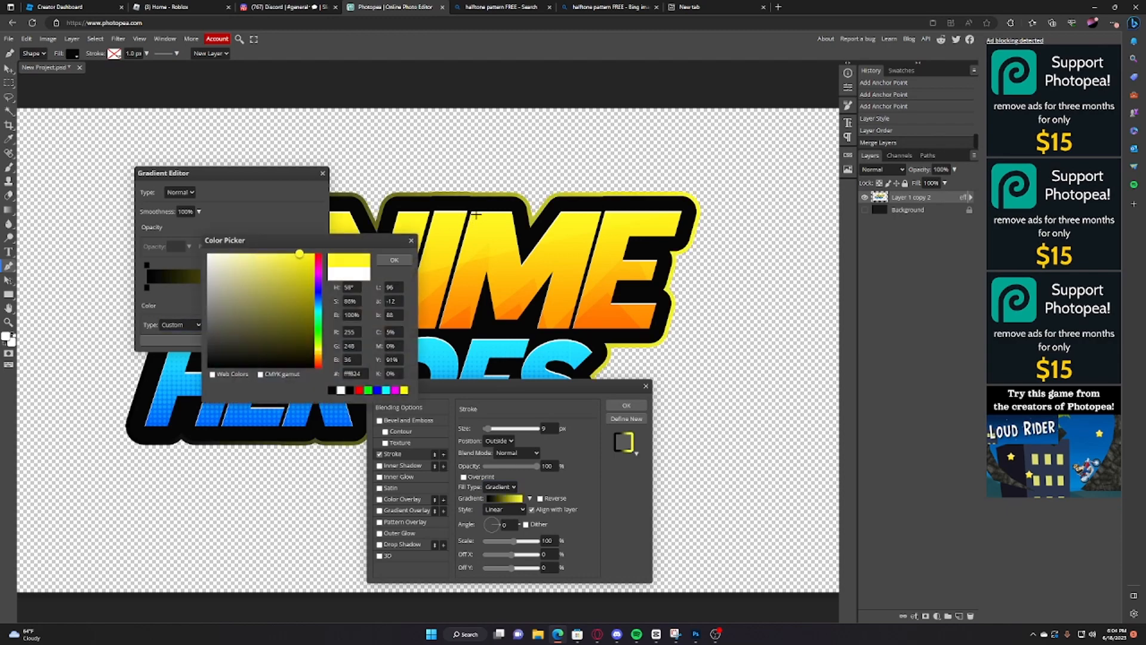
key("Return")
Set the stroke gradient's start stop to orange sampled from the ANIME lettering, and apply the stroke with a 90-degree gradient angle
left_click(147, 288)
left_click(216, 324)
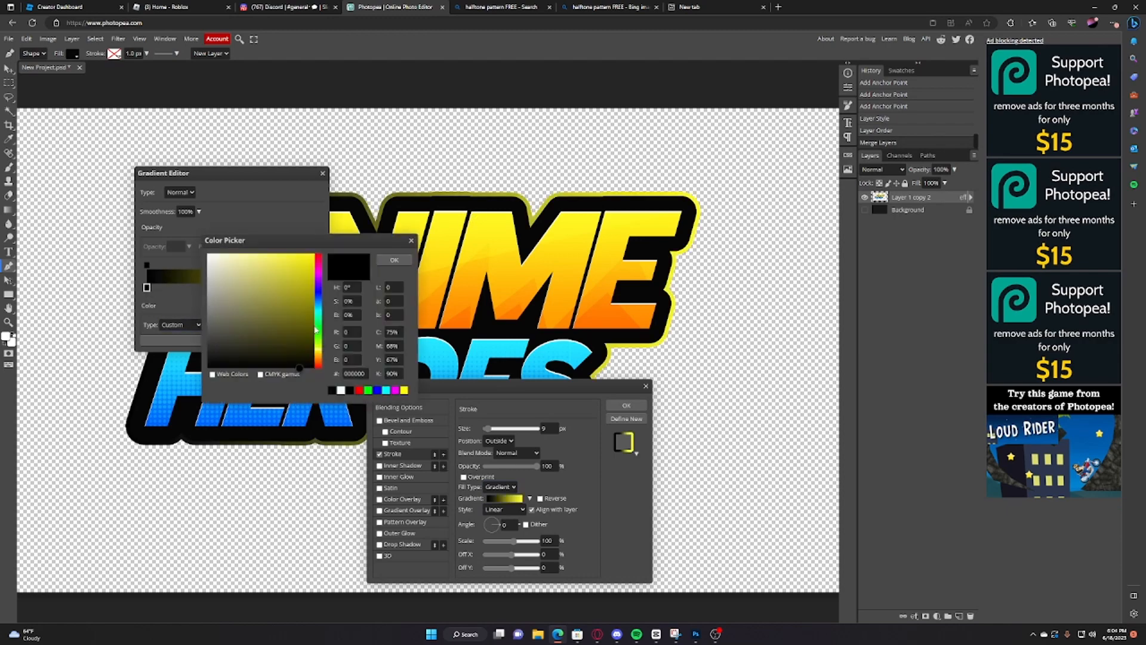
left_click(640, 324)
key("Return")
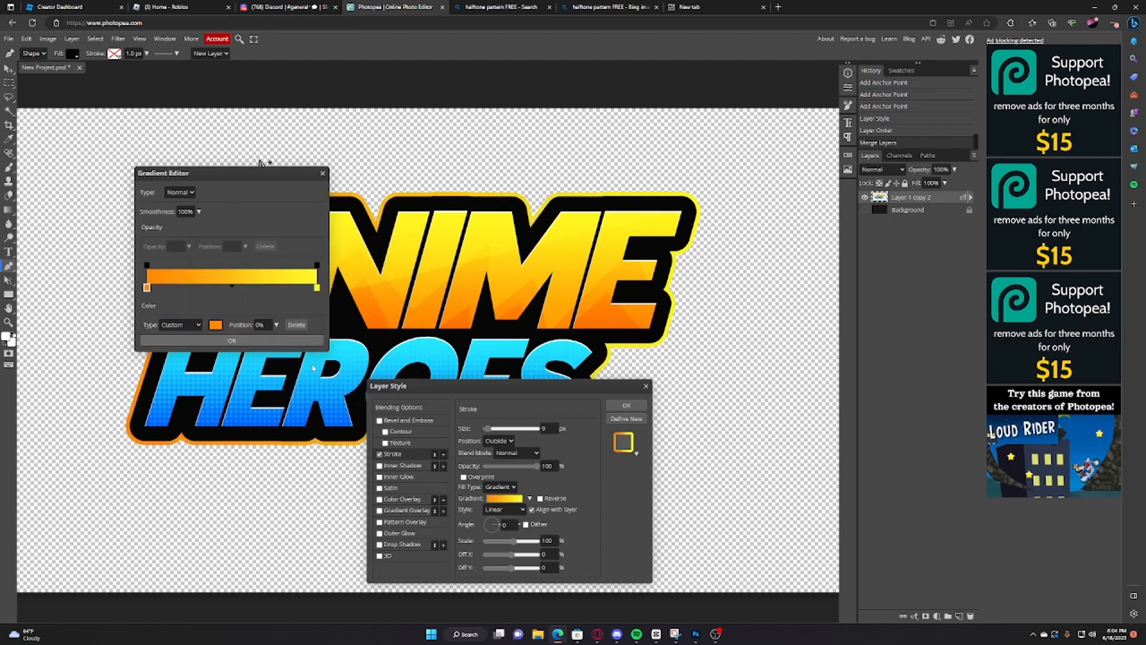
left_click(263, 341)
left_click_drag(511, 526, 282, 515)
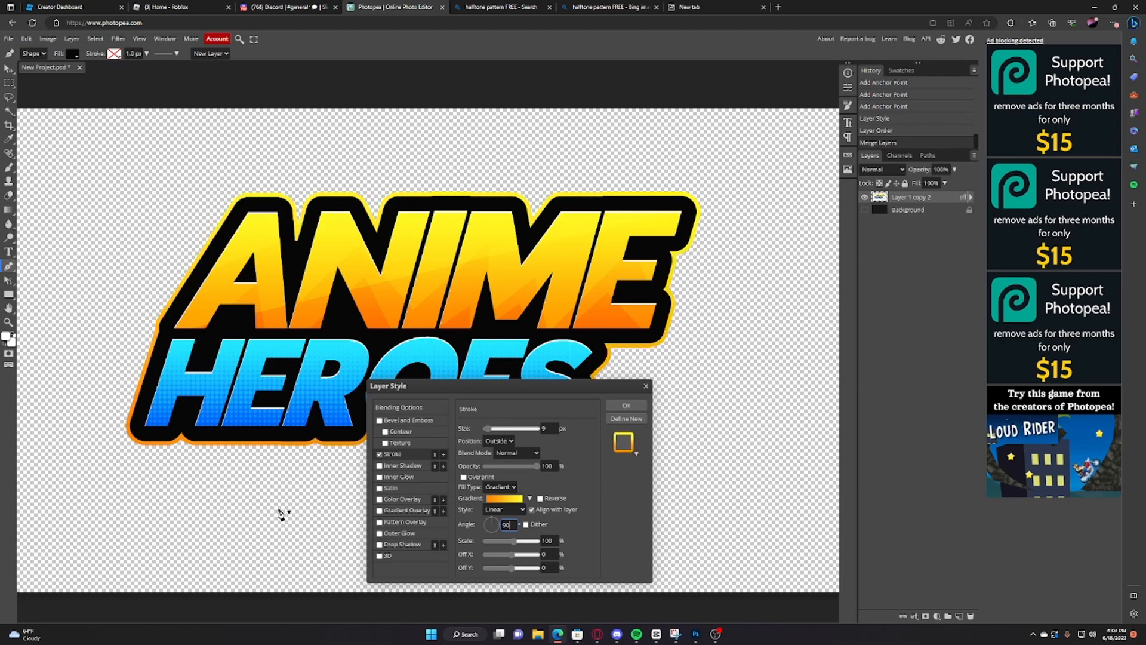
left_click(627, 405)
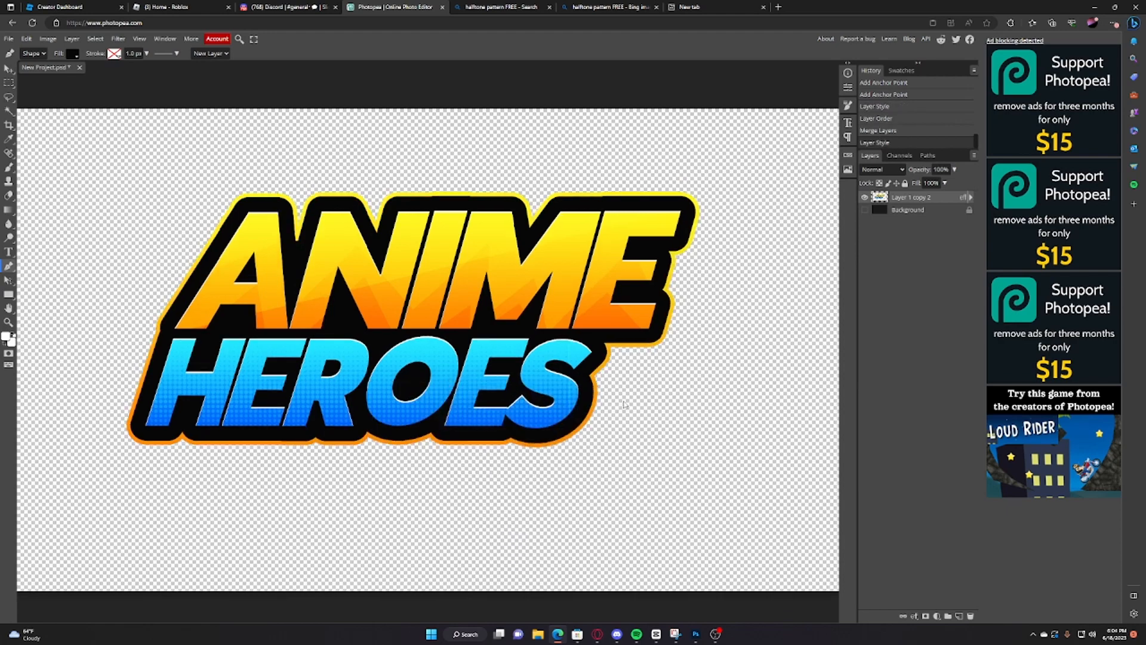
Move the logo slightly down and to the right towards the canvas centre and show the Background layer again
scroll(624, 405, "down", 3)
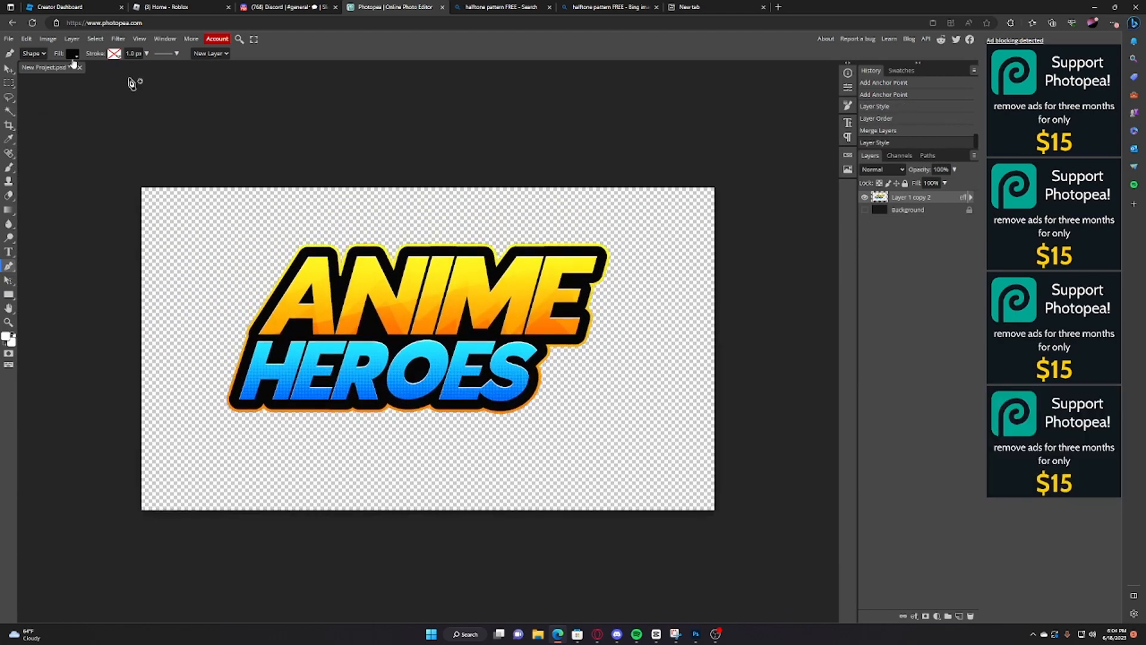
left_click(8, 69)
left_click_drag(522, 353, 533, 372)
left_click(865, 211)
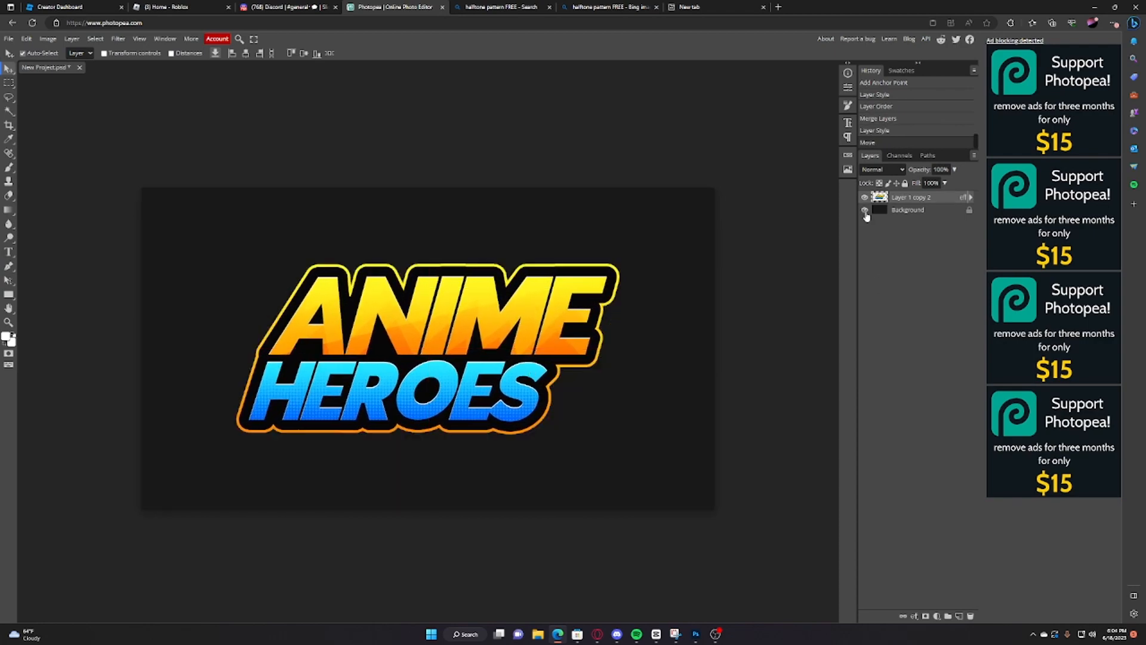
Examine the finished logo against the dark background at several magnifications
key("ctrl+plus")
key("ctrl+plus")
key("ctrl+minus")
key("ctrl+minus")
key("ctrl+minus")
key("ctrl+minus")
key("ctrl+minus")
key("ctrl+minus")
key("ctrl+minus")
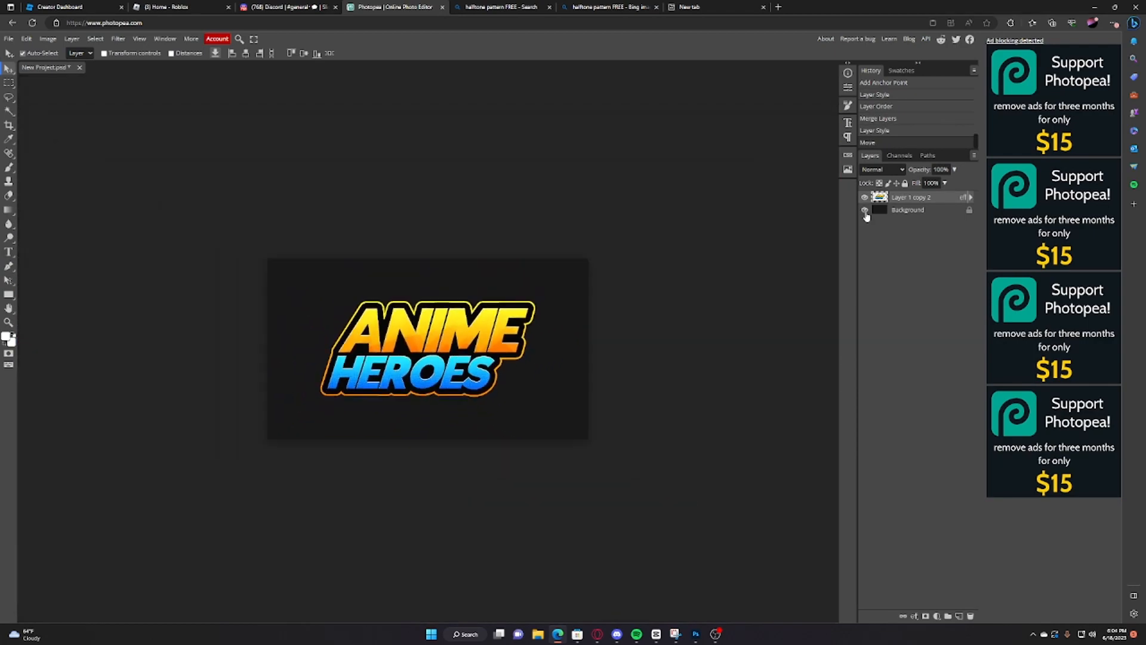
key("ctrl+plus")
key("ctrl+plus")
key("ctrl+plus")
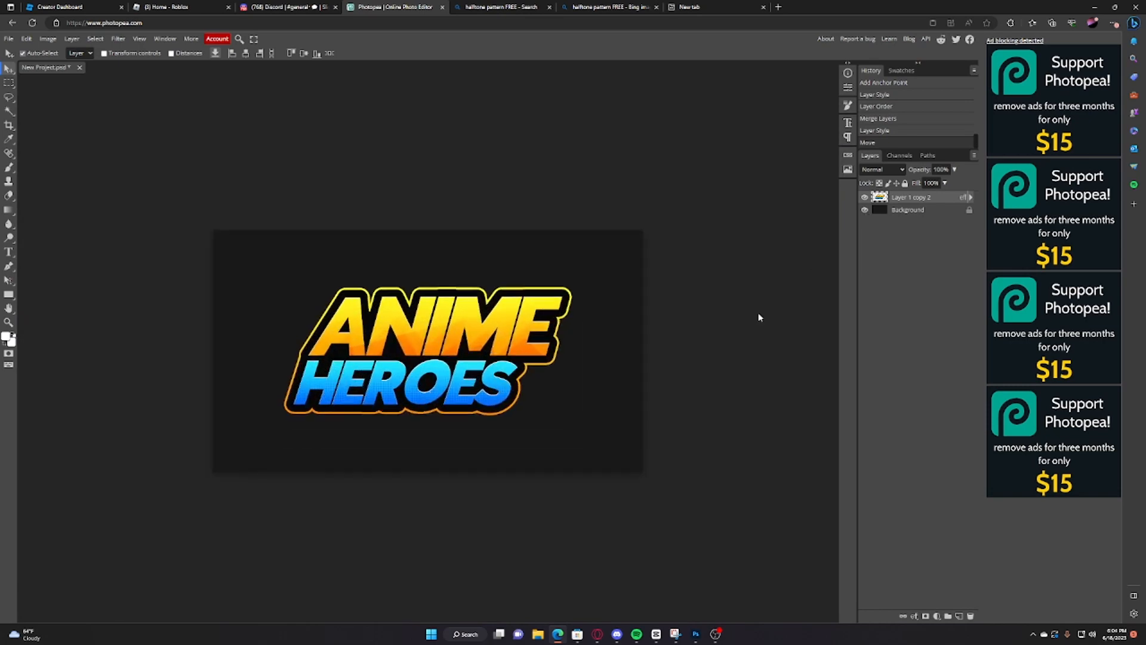